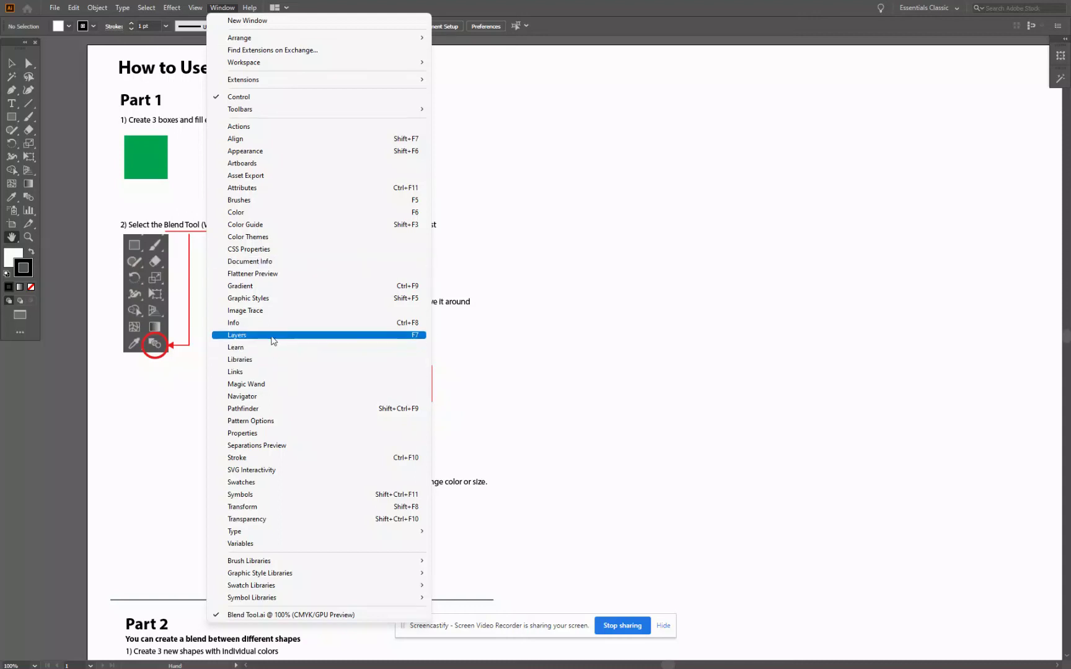
Open the Layers panel, pan the page slightly, and move the Swatches/Layers panel group lower.
{"action": "left_click", "coordinate": [272, 338]}
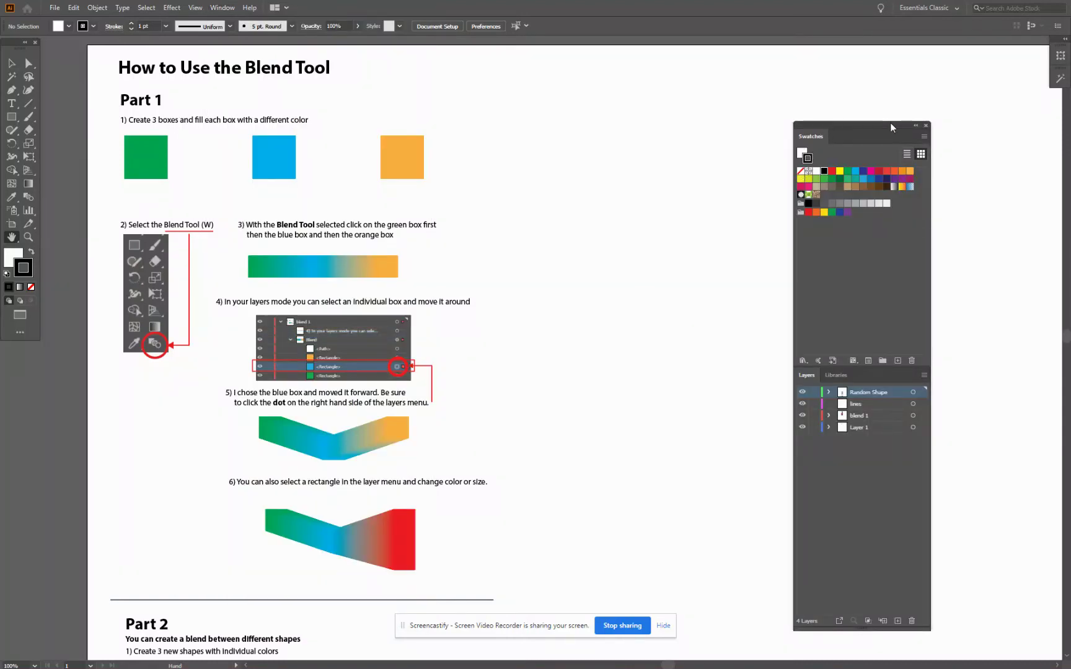
{"action": "left_click_drag", "start_coordinate": [865, 117], "coordinate": [776, 112]}
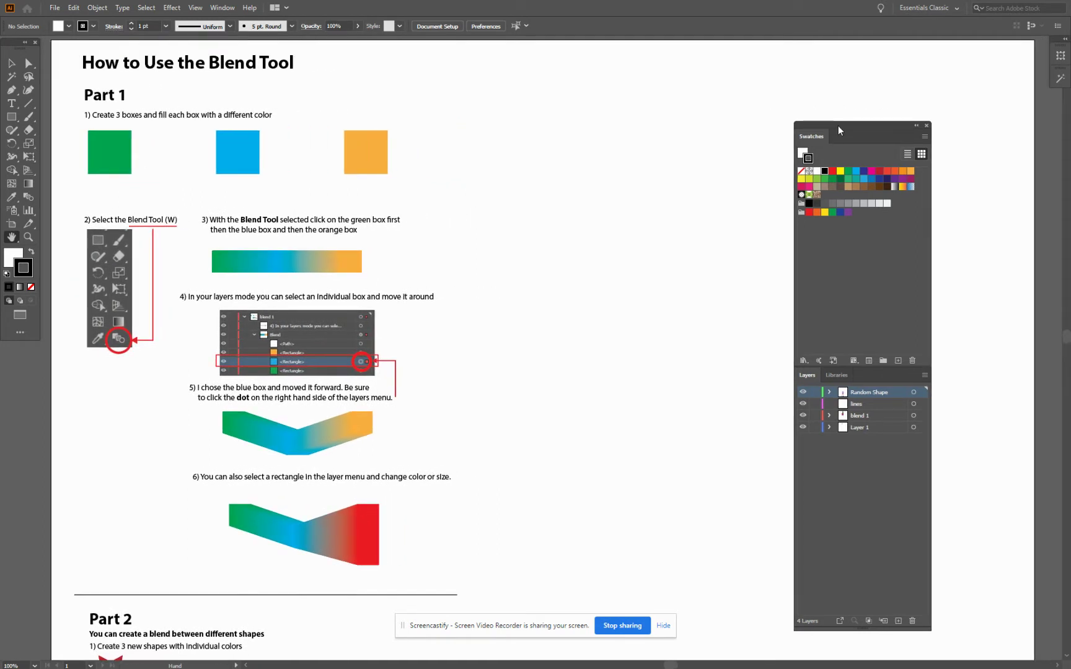
{"action": "left_click_drag", "start_coordinate": [838, 126], "coordinate": [889, 280]}
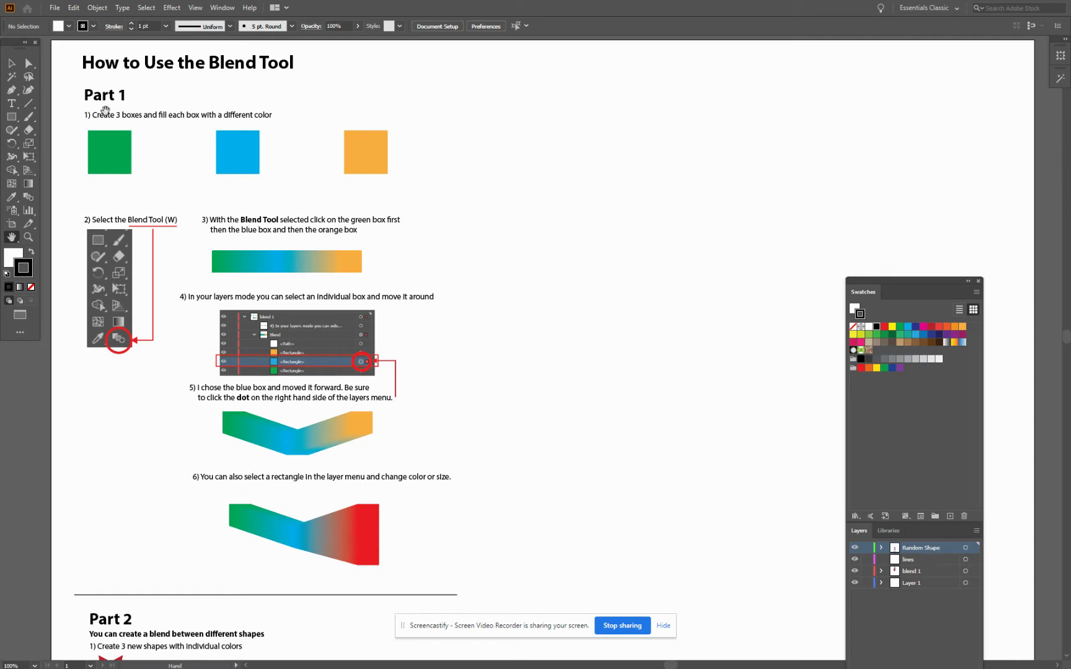
Copy the three-box blend to the clipboard, deleting the trial pasted copy.
{"action": "left_click", "coordinate": [11, 63]}
{"action": "left_click", "coordinate": [106, 158]}
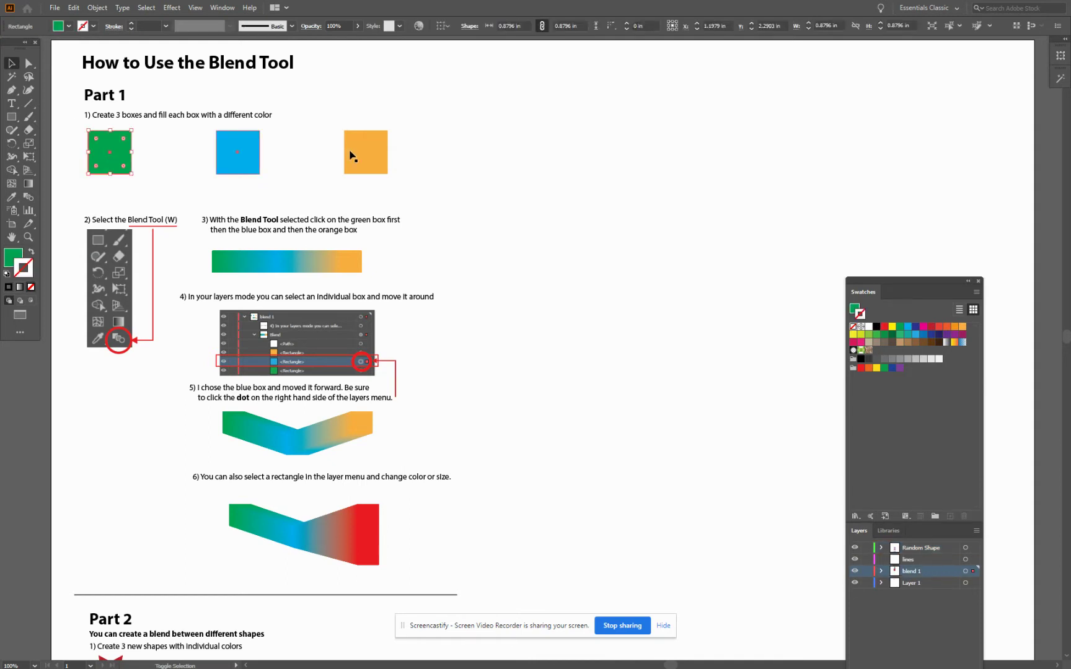
{"action": "key", "text": "a"}
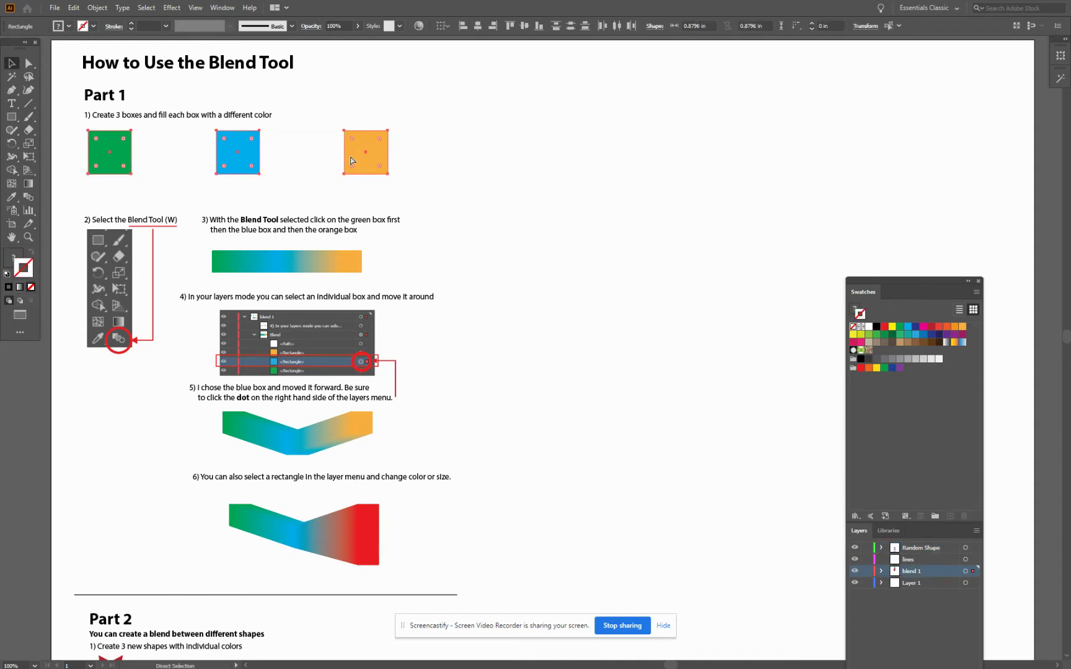
{"action": "key", "text": "v"}
{"action": "key", "text": "ctrl+c"}
{"action": "key", "text": "ctrl+v"}
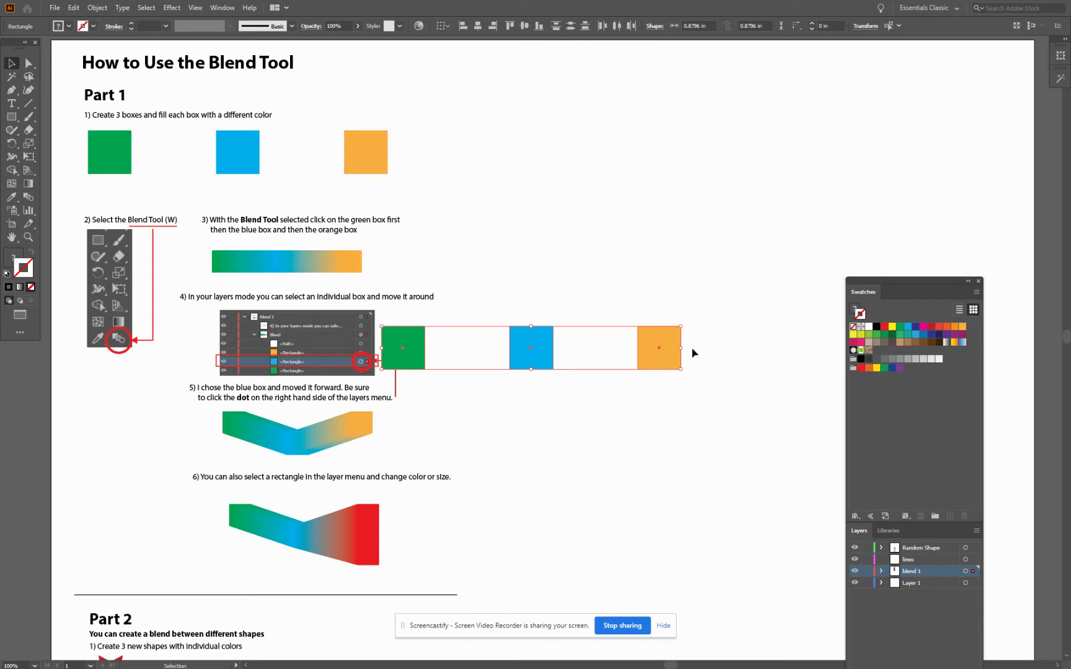
{"action": "left_click_drag", "start_coordinate": [808, 153], "coordinate": [851, 141]}
{"action": "key", "text": "a"}
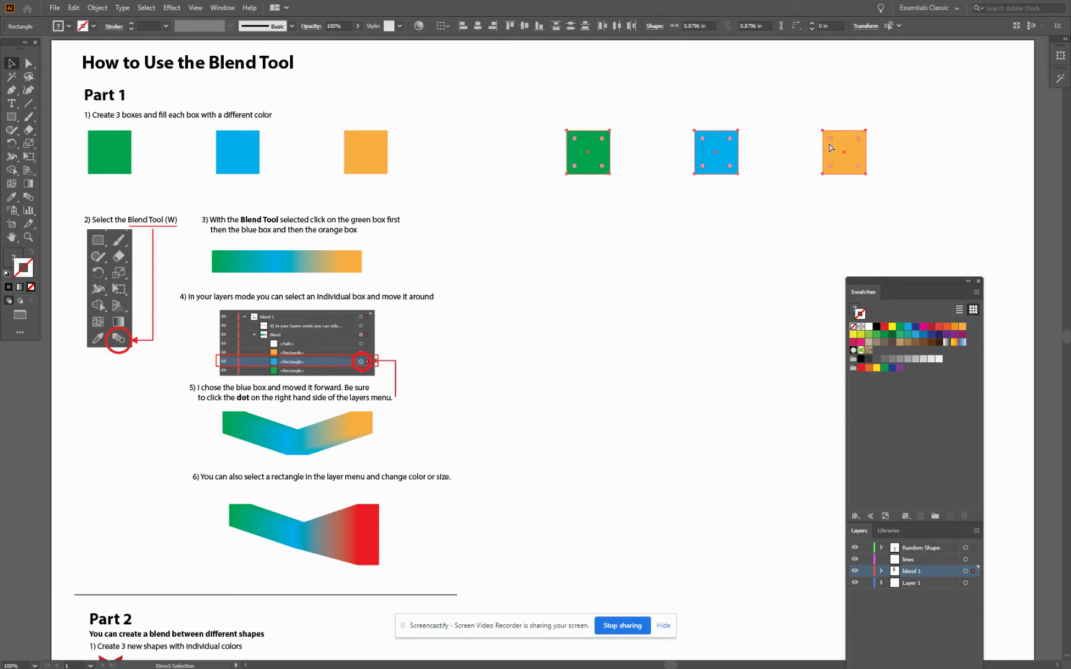
{"action": "key", "text": "Delete"}
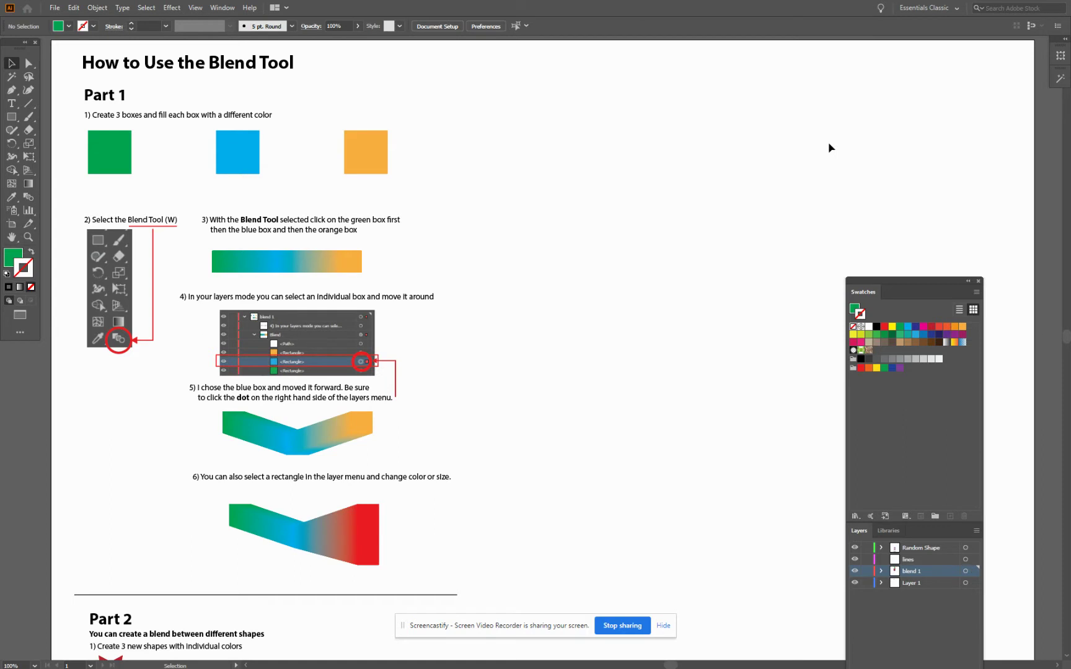
Add a layer named 'Top blend' above Random Shape and lock the four layers below it.
{"action": "left_click", "coordinate": [937, 548]}
{"action": "left_click", "coordinate": [978, 531]}
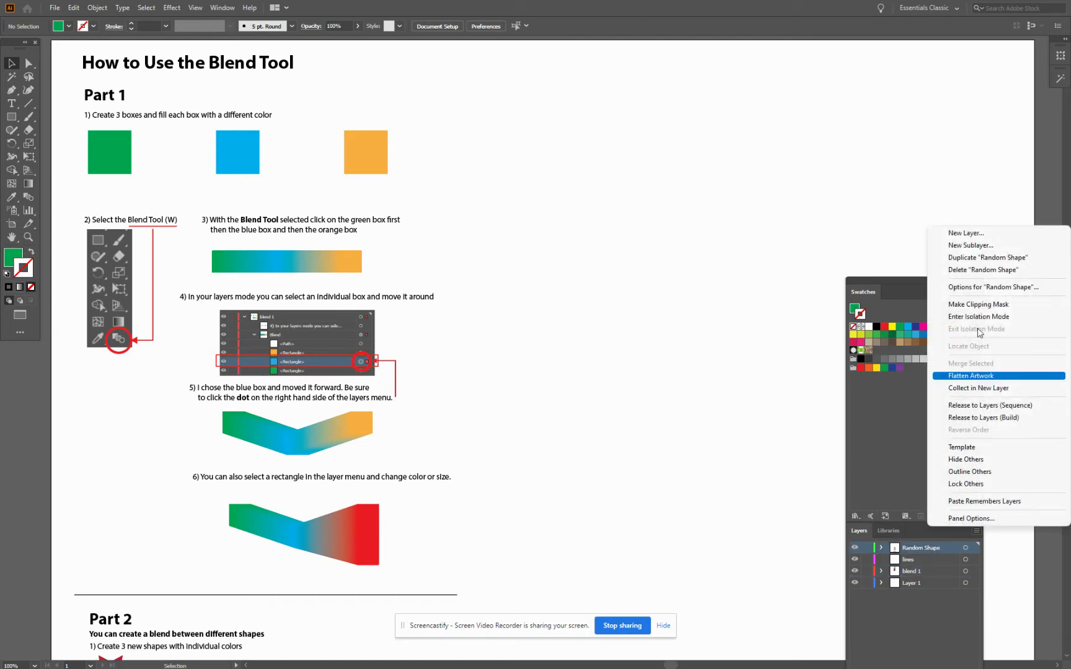
{"action": "left_click", "coordinate": [989, 234]}
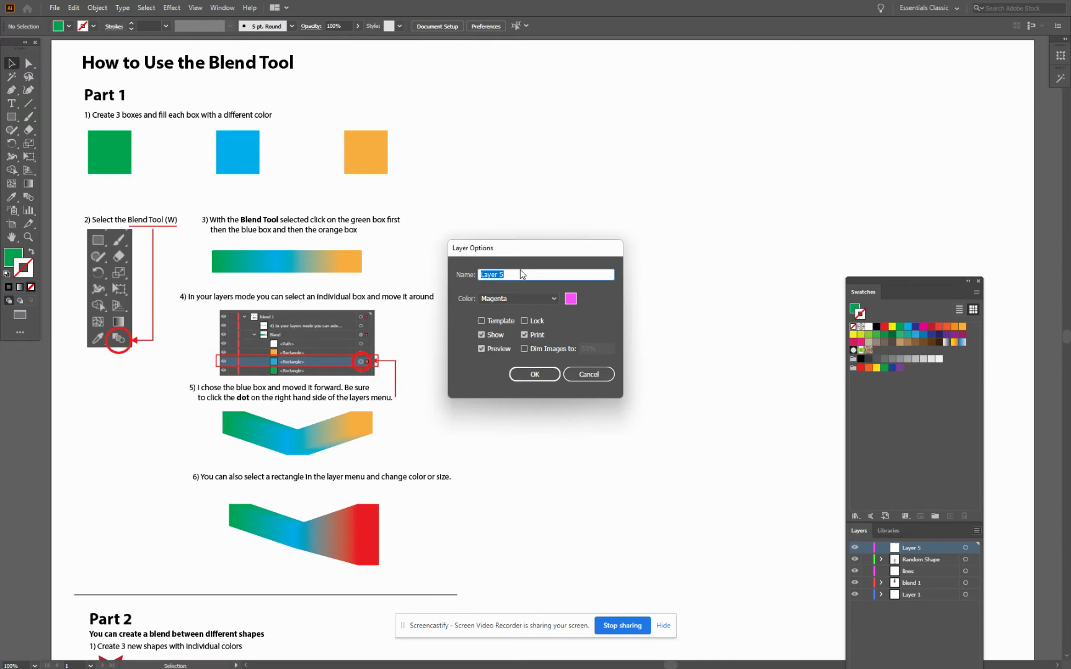
{"action": "left_click", "coordinate": [520, 274]}
{"action": "double_click", "coordinate": [518, 273]}
{"action": "key", "text": "Return"}
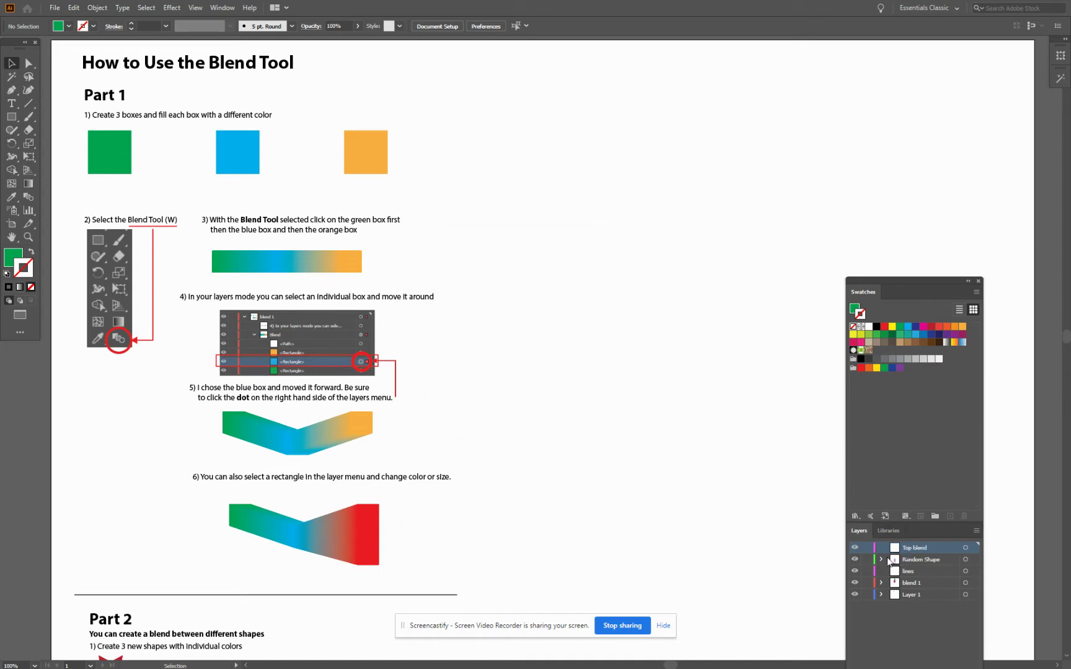
{"action": "left_click_drag", "start_coordinate": [870, 561], "coordinate": [867, 614]}
Paste the green, blue and orange boxes in front on Top blend, then deselect.
{"action": "left_click", "coordinate": [74, 8]}
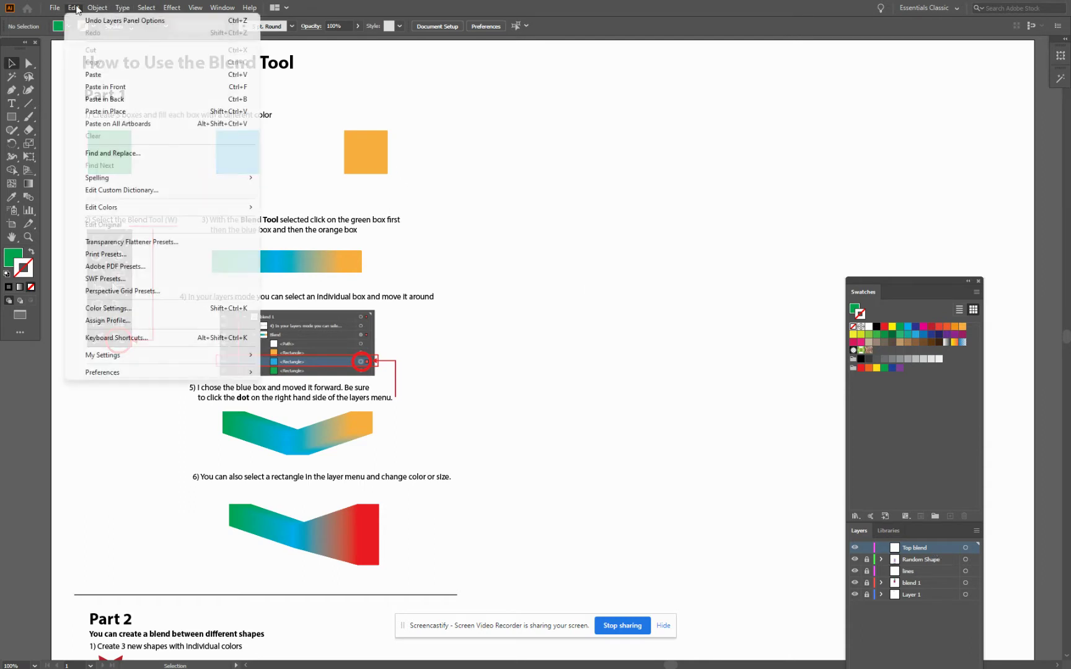
{"action": "left_click", "coordinate": [104, 87]}
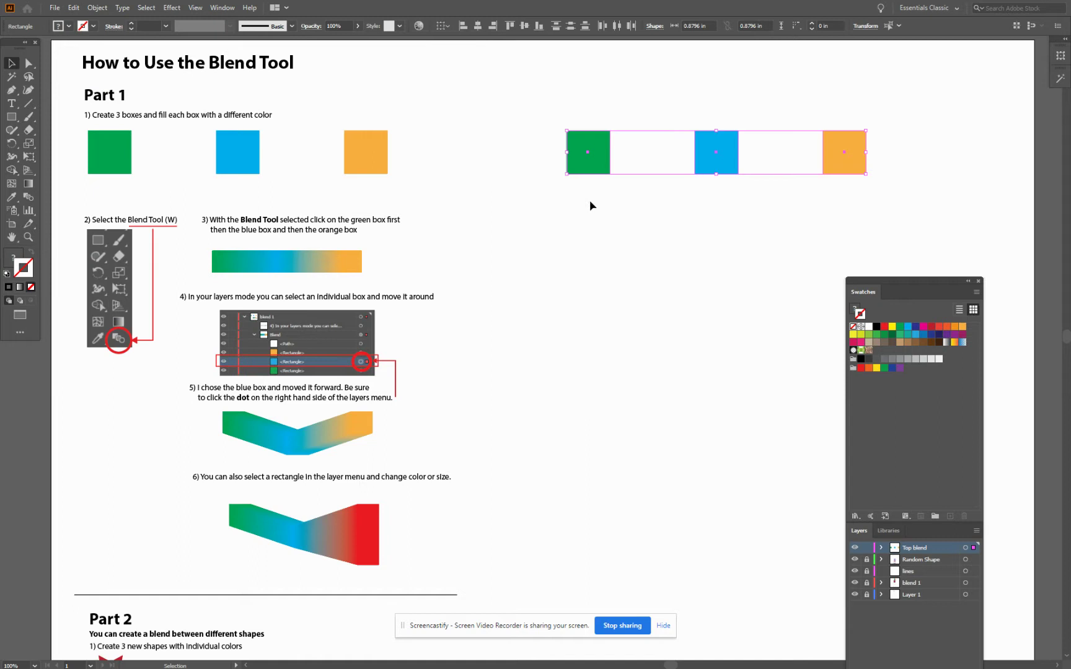
{"action": "left_click", "coordinate": [601, 235]}
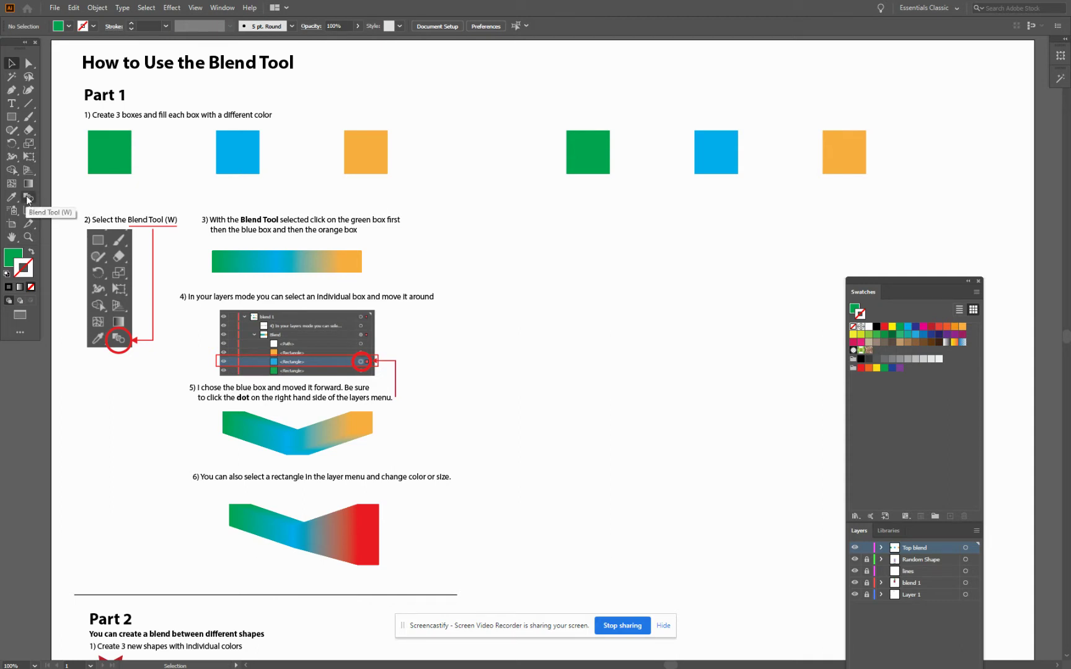
Look over the Object > Blend submenu, closing it without choosing a command.
{"action": "left_click", "coordinate": [94, 7]}
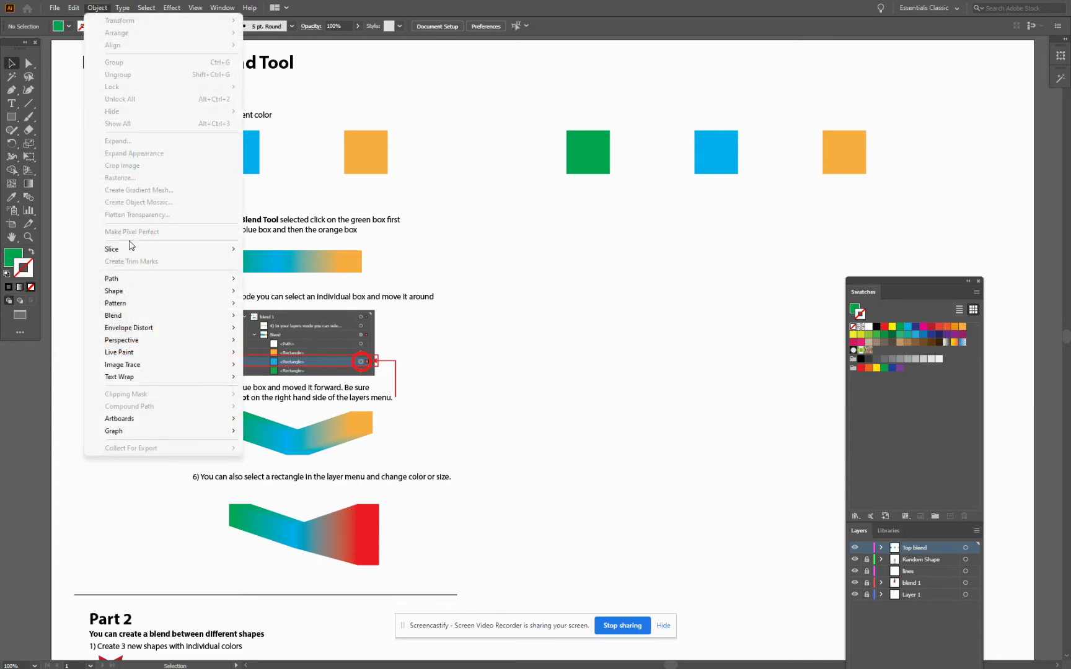
{"action": "mouse_move", "coordinate": [174, 316]}
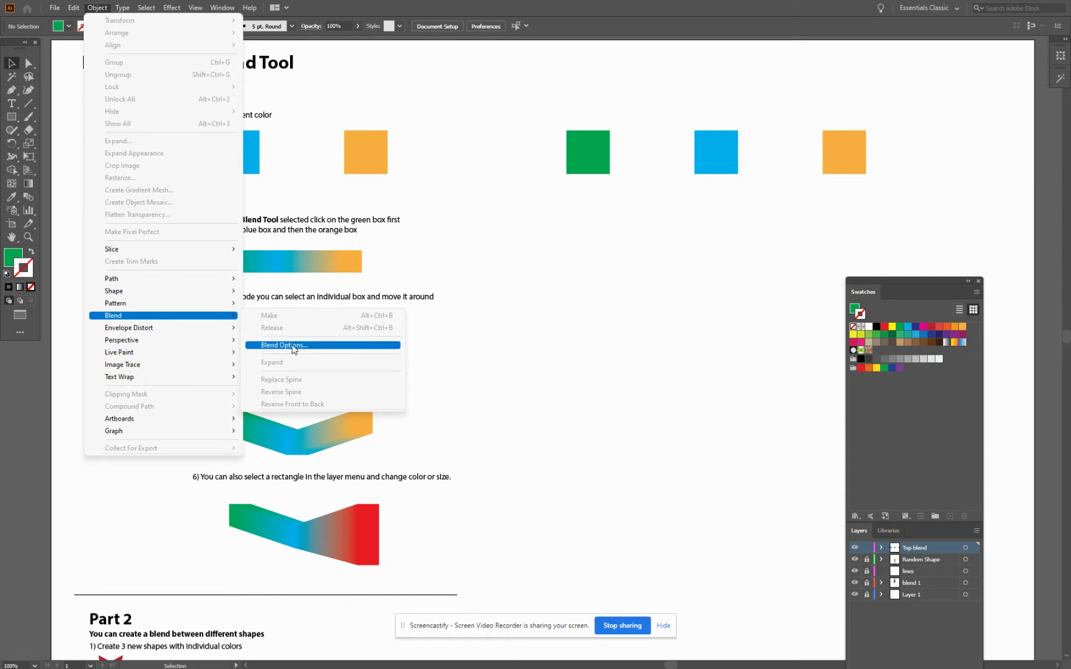
{"action": "left_click", "coordinate": [660, 254]}
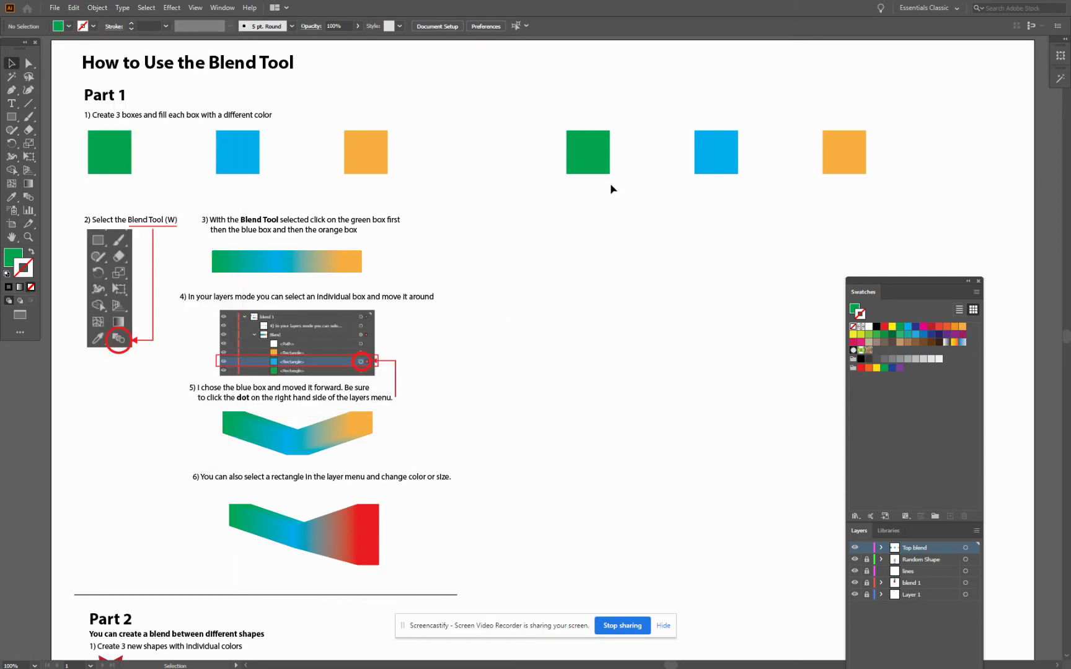
With the Blend Tool, blend the green box through blue to orange, then deselect.
{"action": "left_click", "coordinate": [28, 197]}
{"action": "left_click", "coordinate": [714, 155]}
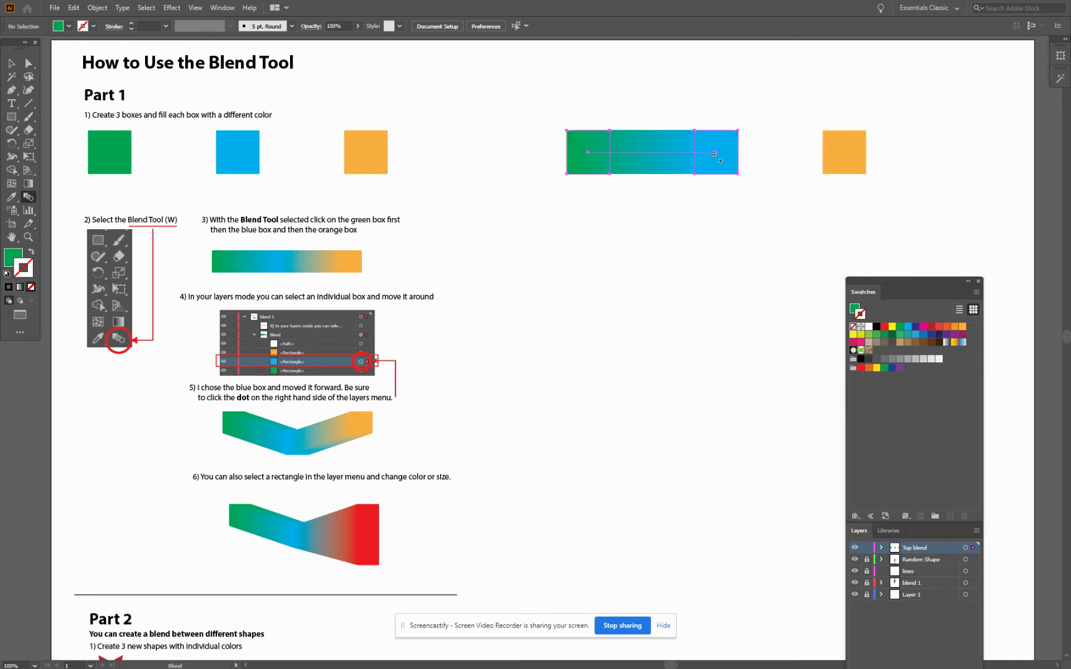
{"action": "left_click", "coordinate": [843, 154]}
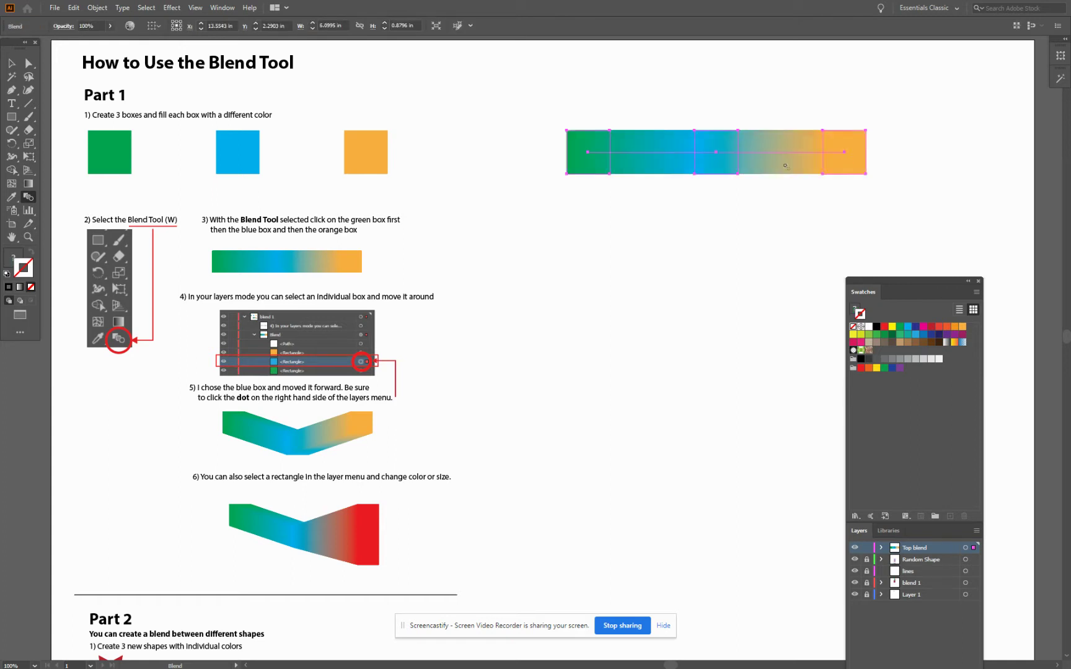
{"action": "left_click", "coordinate": [11, 63]}
{"action": "left_click", "coordinate": [719, 279]}
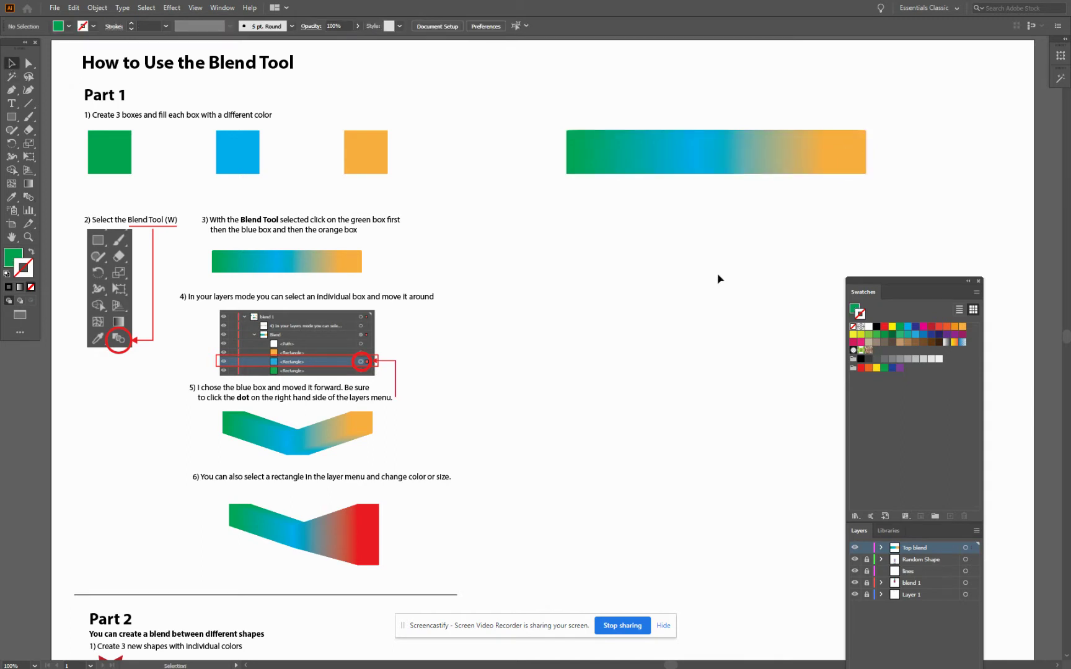
Expand Top blend's Blend sublayer, target the blue rectangle, and drag it downward.
{"action": "left_click", "coordinate": [881, 548]}
{"action": "left_click", "coordinate": [894, 559]}
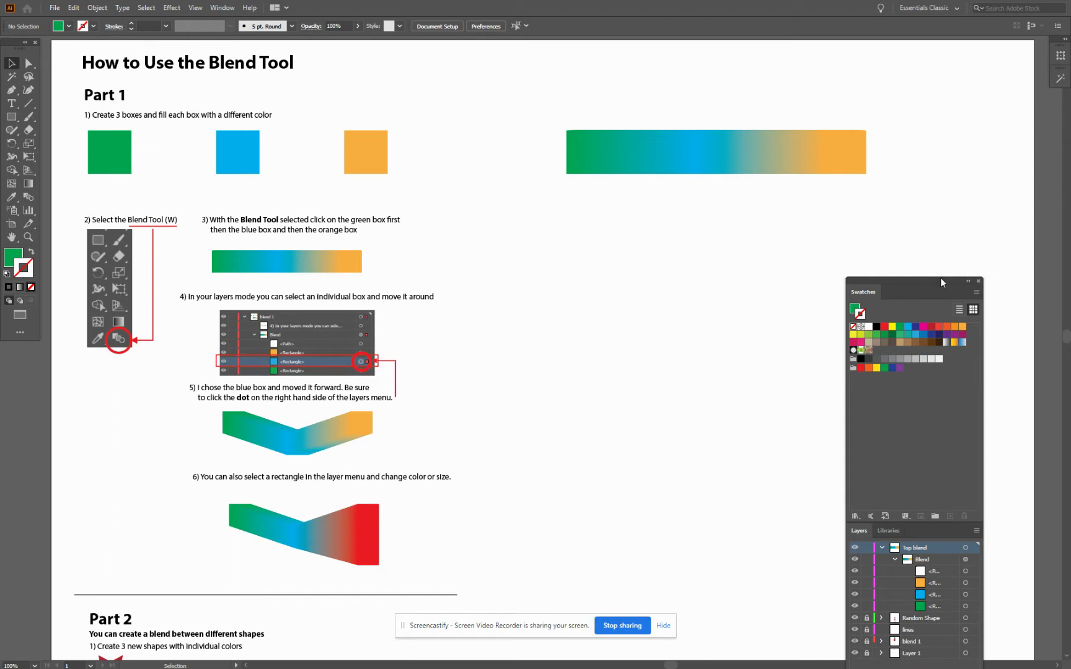
{"action": "left_click_drag", "start_coordinate": [940, 280], "coordinate": [973, 98]}
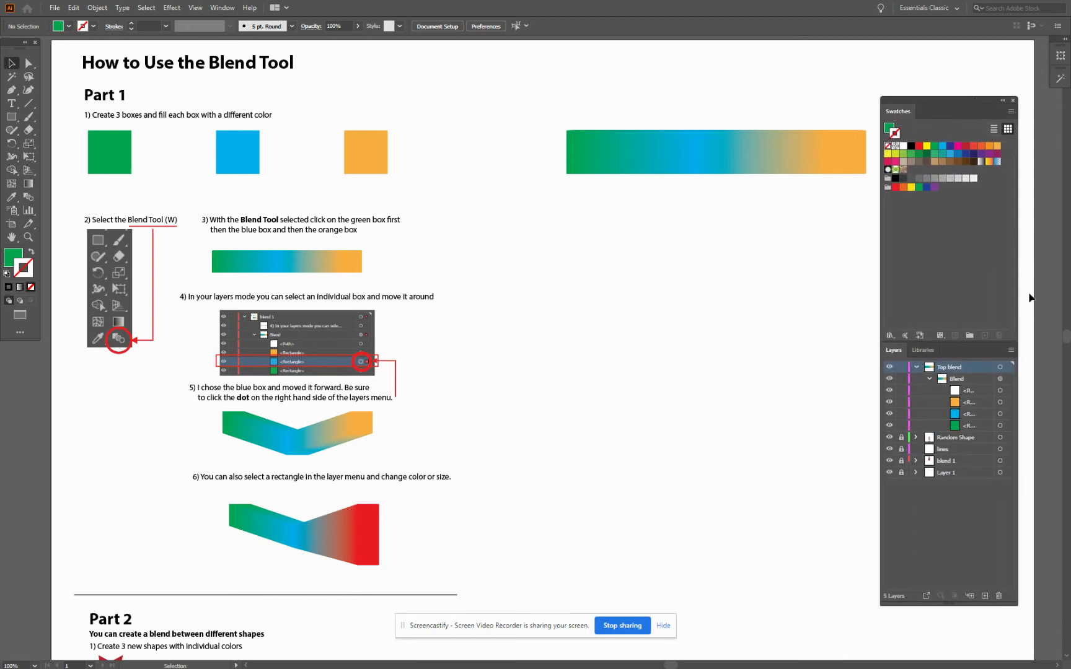
{"action": "left_click", "coordinate": [1000, 415]}
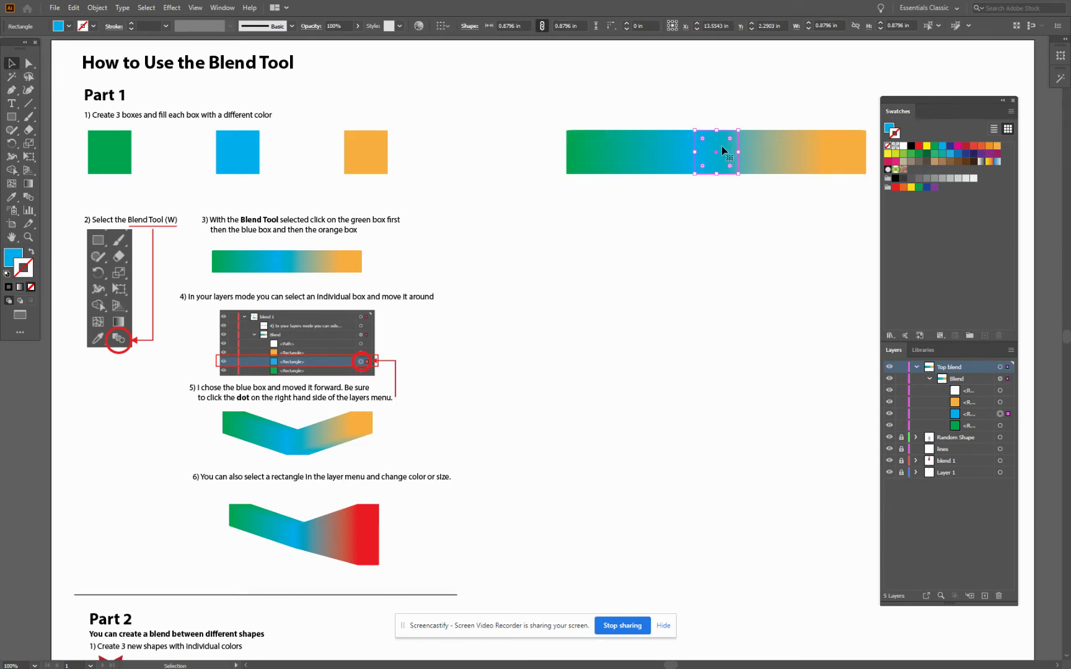
{"action": "left_click_drag", "start_coordinate": [717, 155], "coordinate": [714, 241]}
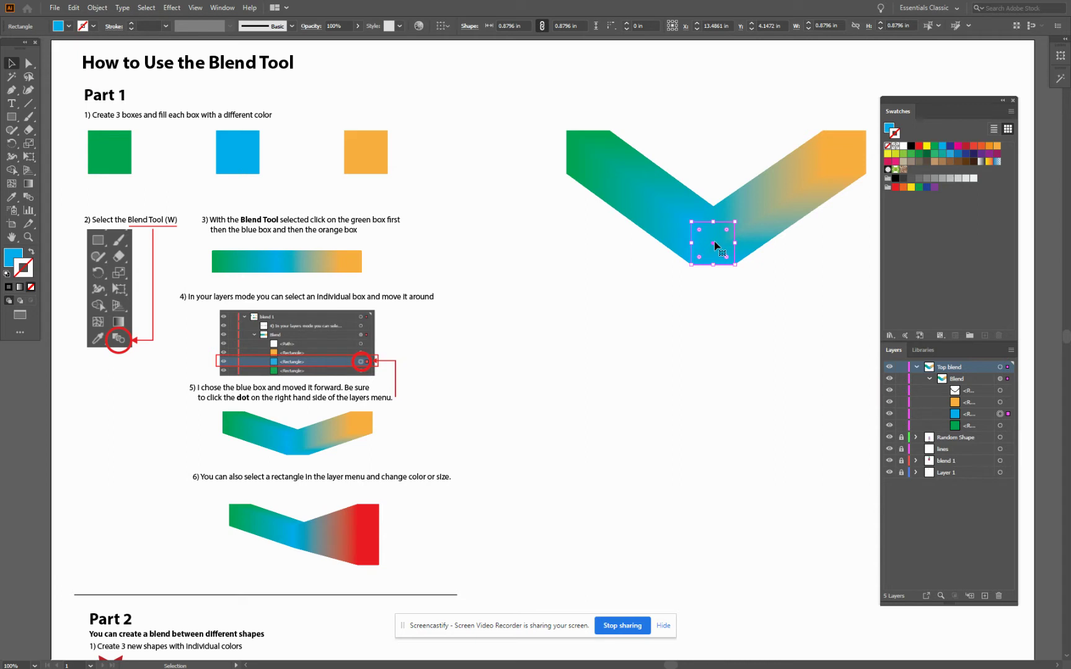
Fill the middle square green, after trying red and yellow swatches.
{"action": "left_click", "coordinate": [17, 254]}
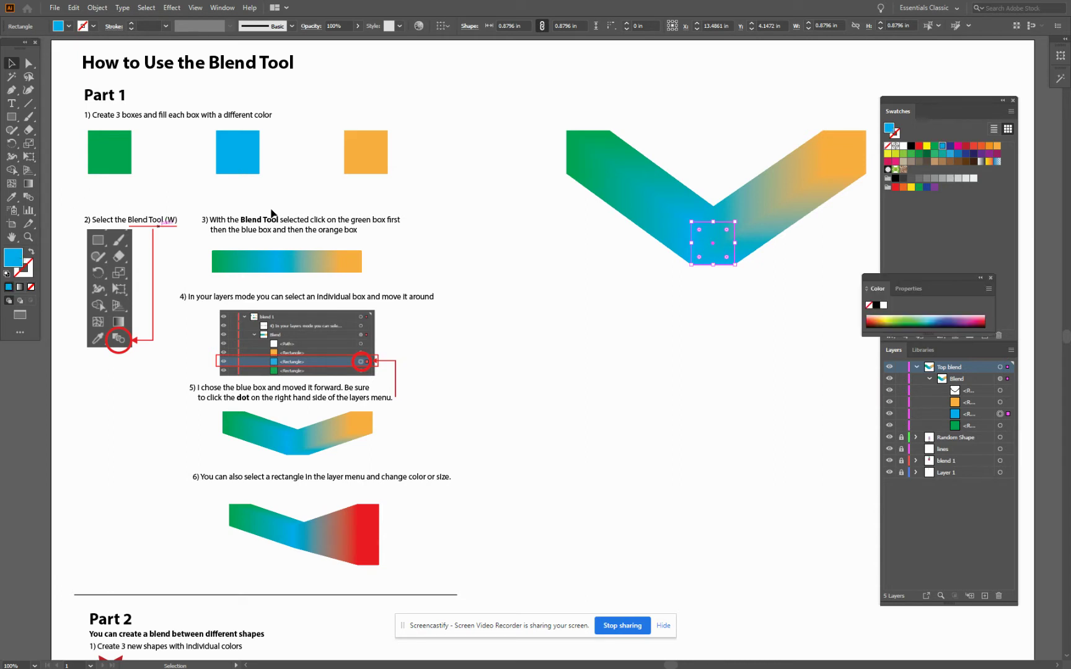
{"action": "left_click", "coordinate": [965, 147]}
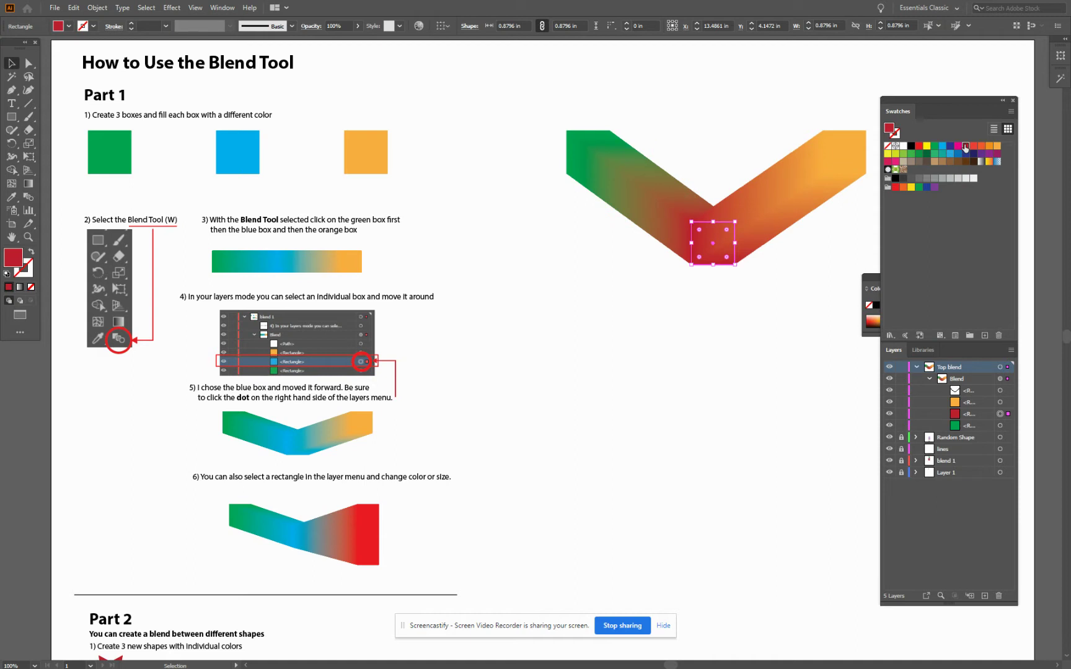
{"action": "left_click", "coordinate": [925, 147]}
{"action": "left_click", "coordinate": [911, 154]}
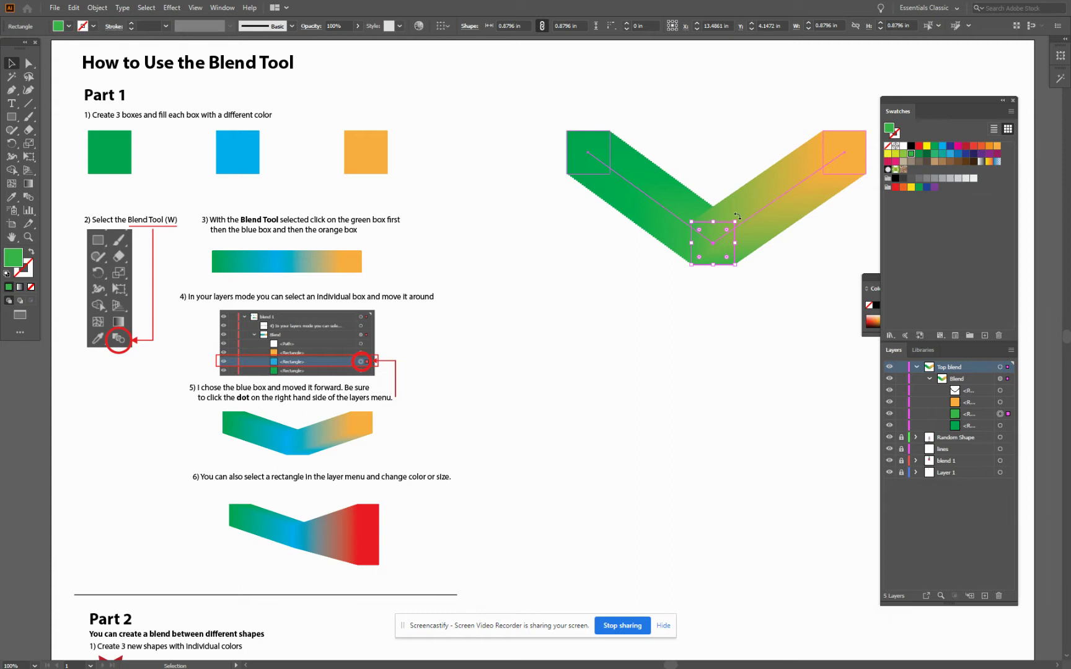
Rotate the middle square by dragging its bounding-box corners, then return to Selection.
{"action": "left_click_drag", "start_coordinate": [740, 221], "coordinate": [765, 273]}
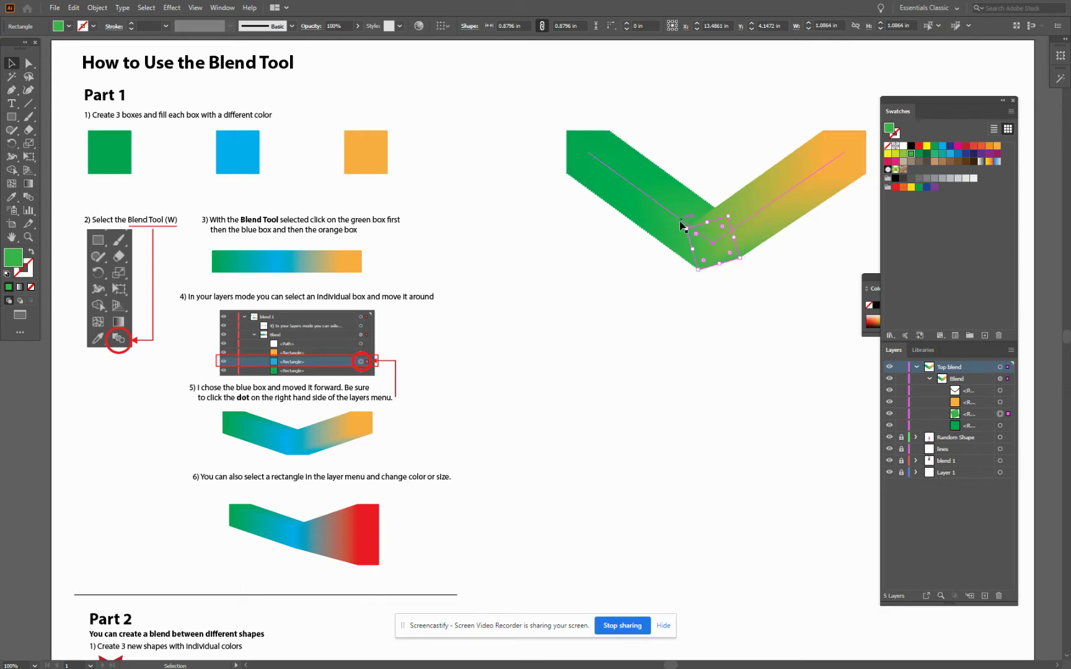
{"action": "left_click_drag", "start_coordinate": [683, 224], "coordinate": [673, 270]}
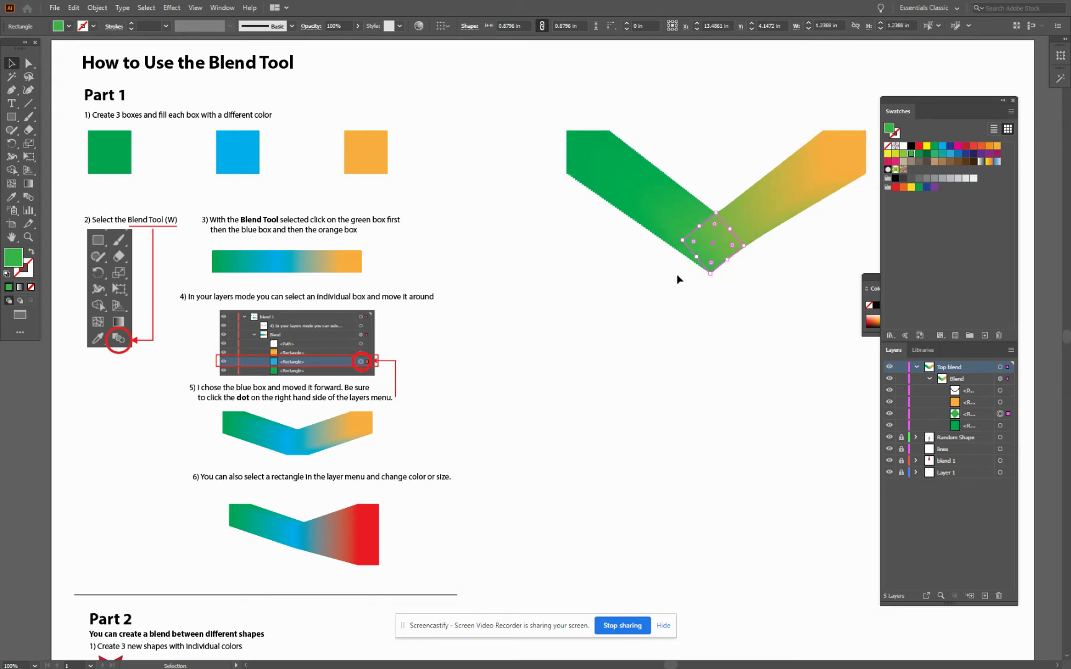
{"action": "left_click", "coordinate": [11, 62]}
Scroll down to Part 2, deselect, unlock the four lower layers, and collapse Top blend.
{"action": "scroll", "coordinate": [471, 370], "scroll_direction": "down", "scroll_amount": 3}
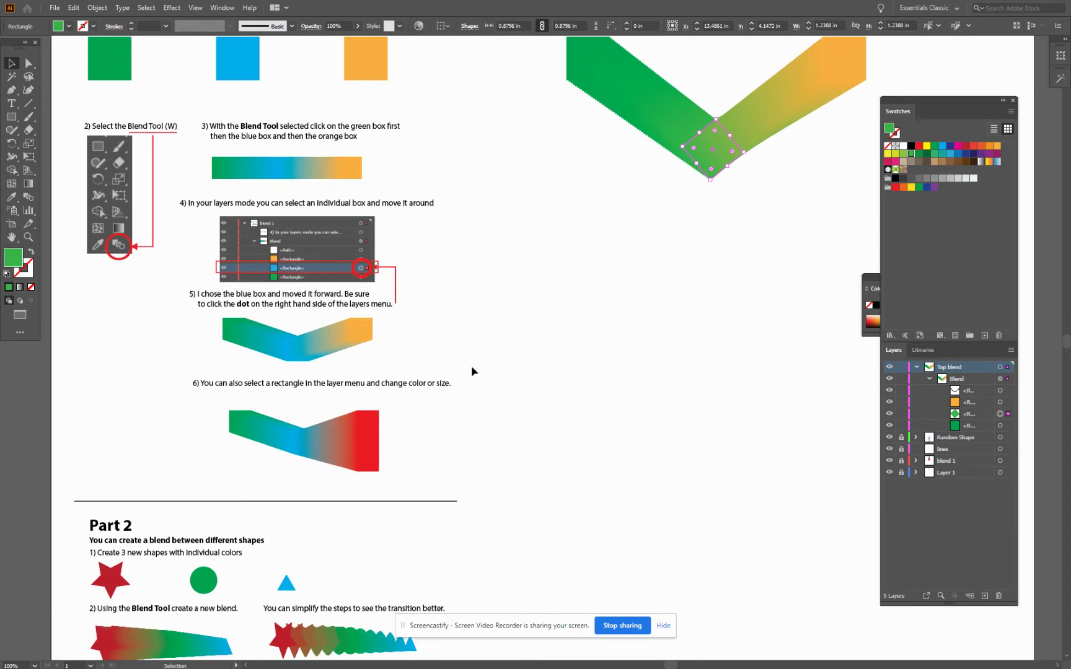
{"action": "scroll", "coordinate": [470, 370], "scroll_direction": "down", "scroll_amount": 5}
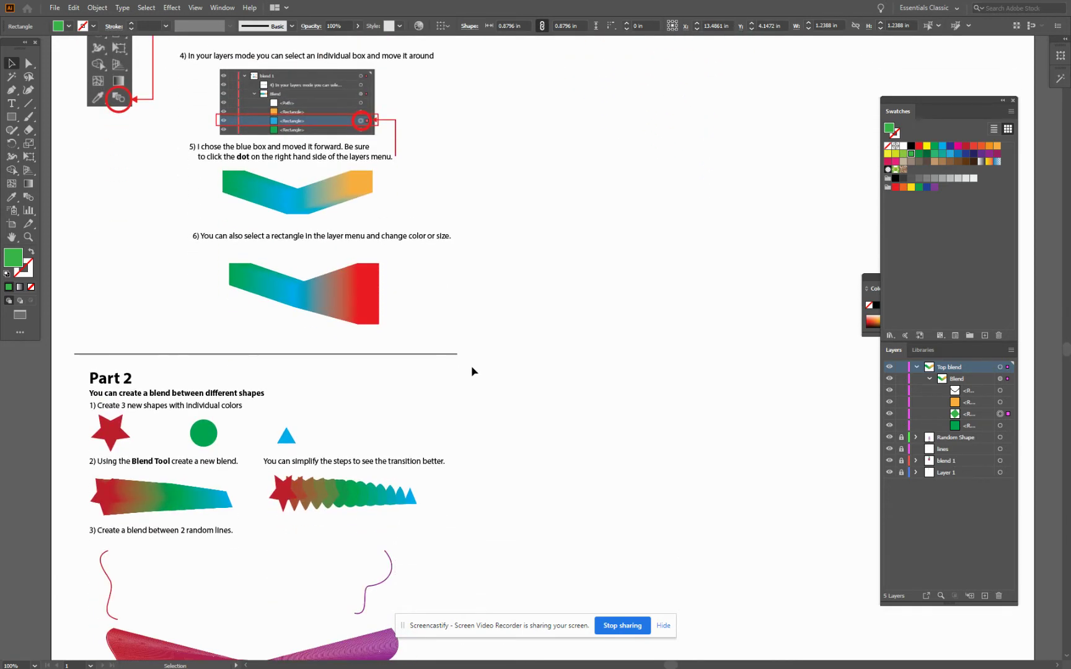
{"action": "scroll", "coordinate": [471, 371], "scroll_direction": "down", "scroll_amount": 6}
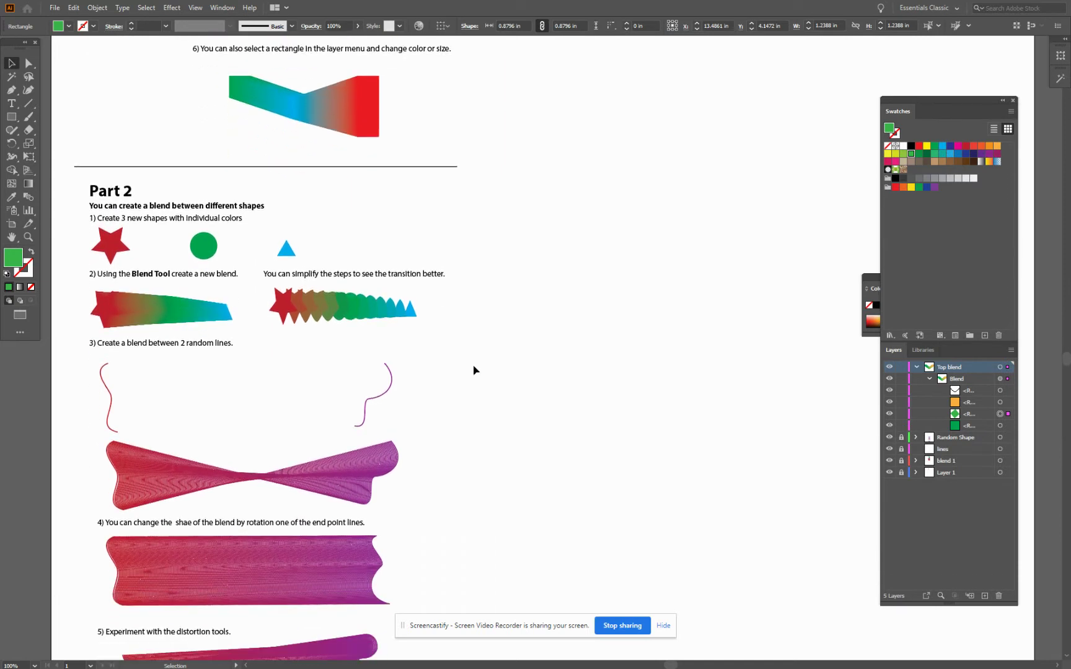
{"action": "left_click", "coordinate": [106, 243]}
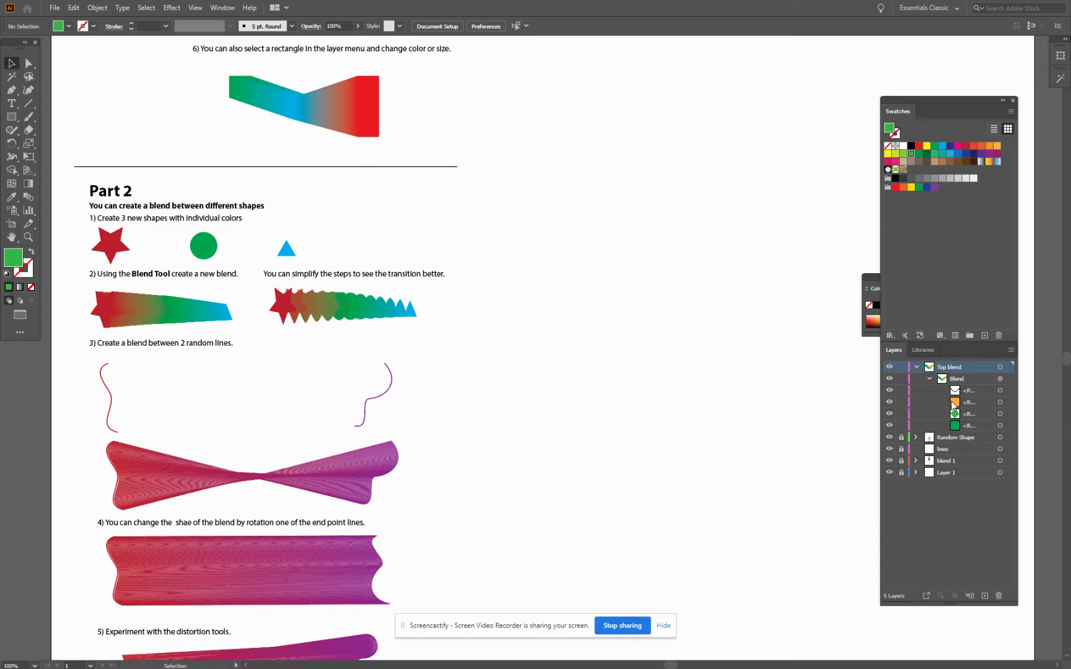
{"action": "left_click_drag", "start_coordinate": [901, 437], "coordinate": [901, 486]}
{"action": "left_click", "coordinate": [915, 367]}
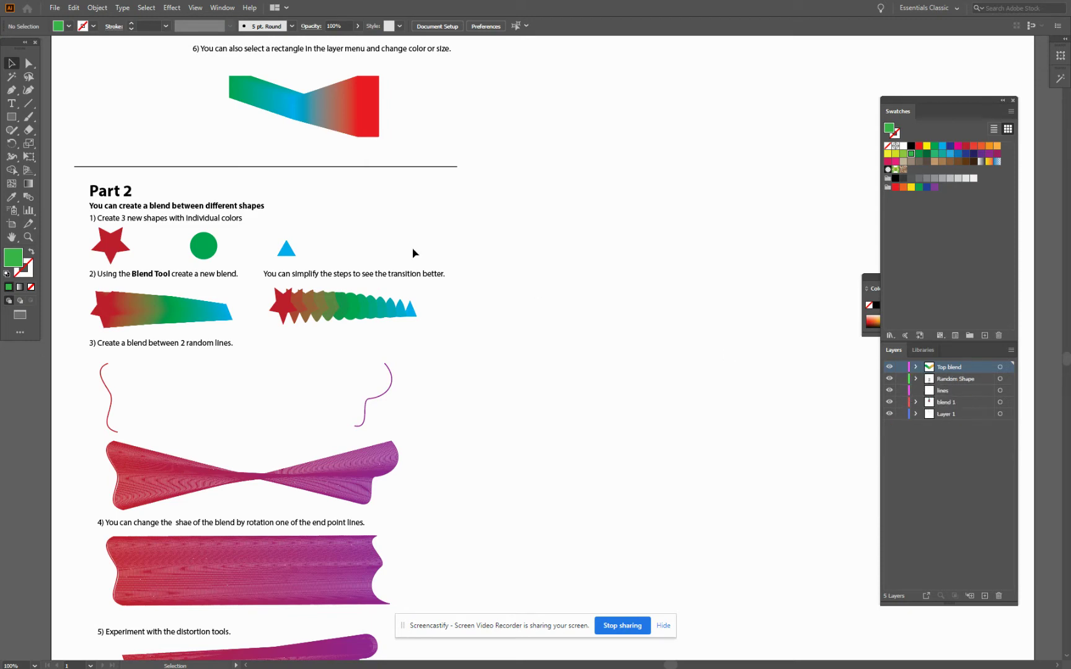
Copy the red star, green circle and blue triangle, removing the trial pasted copies.
{"action": "left_click", "coordinate": [113, 246]}
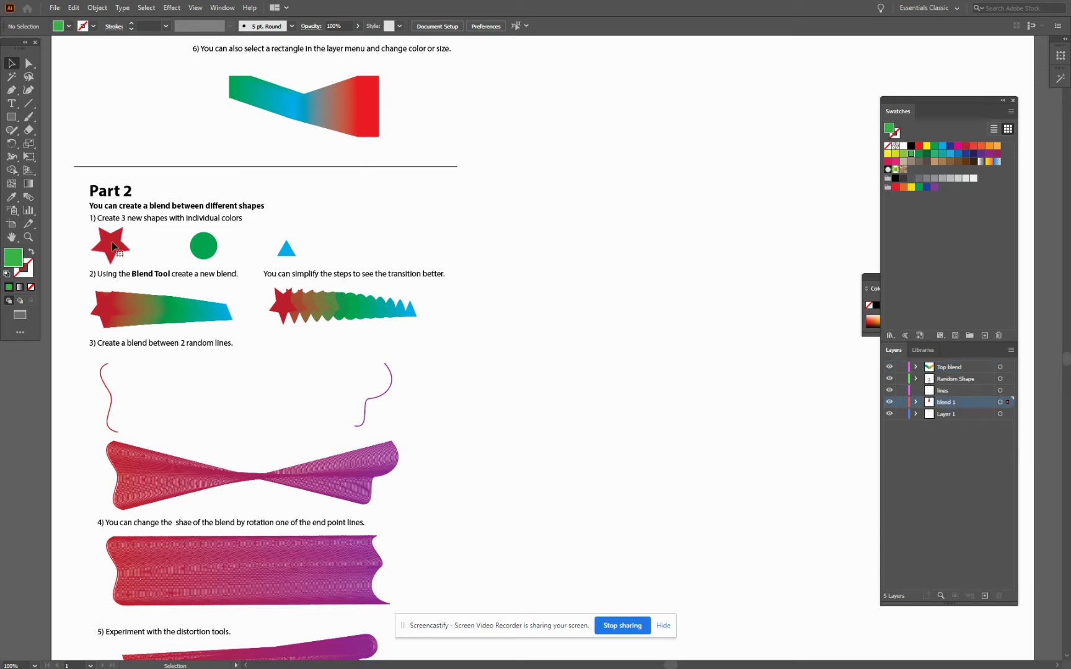
{"action": "left_click", "coordinate": [206, 250], "text": "shift"}
{"action": "left_click", "coordinate": [285, 250], "text": "shift"}
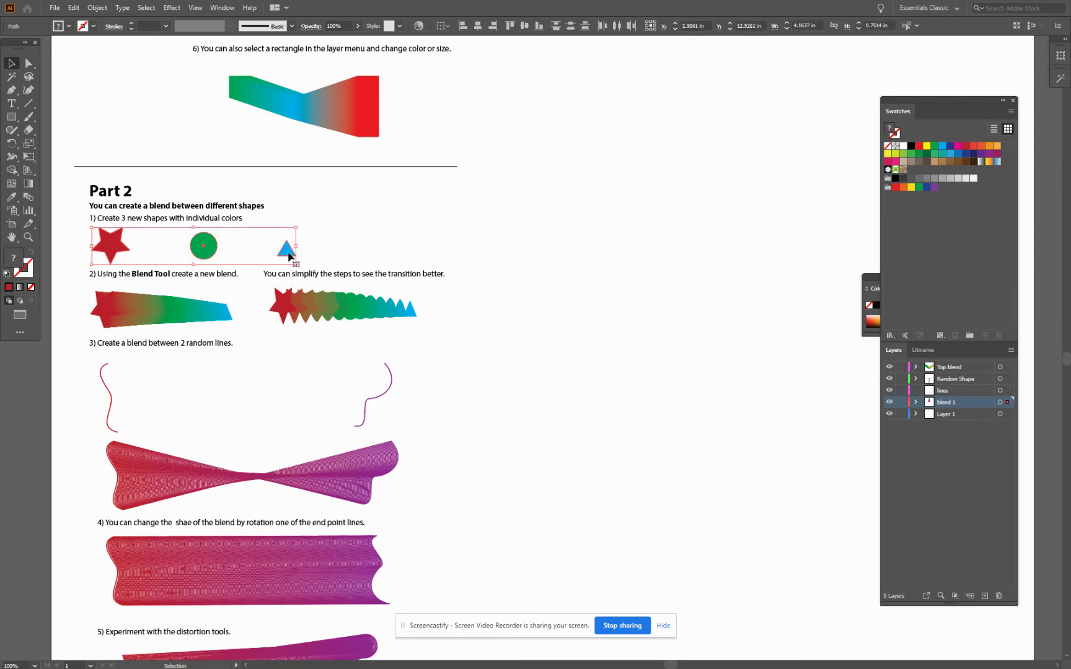
{"action": "key", "text": "ctrl+c"}
{"action": "key", "text": "ctrl+v"}
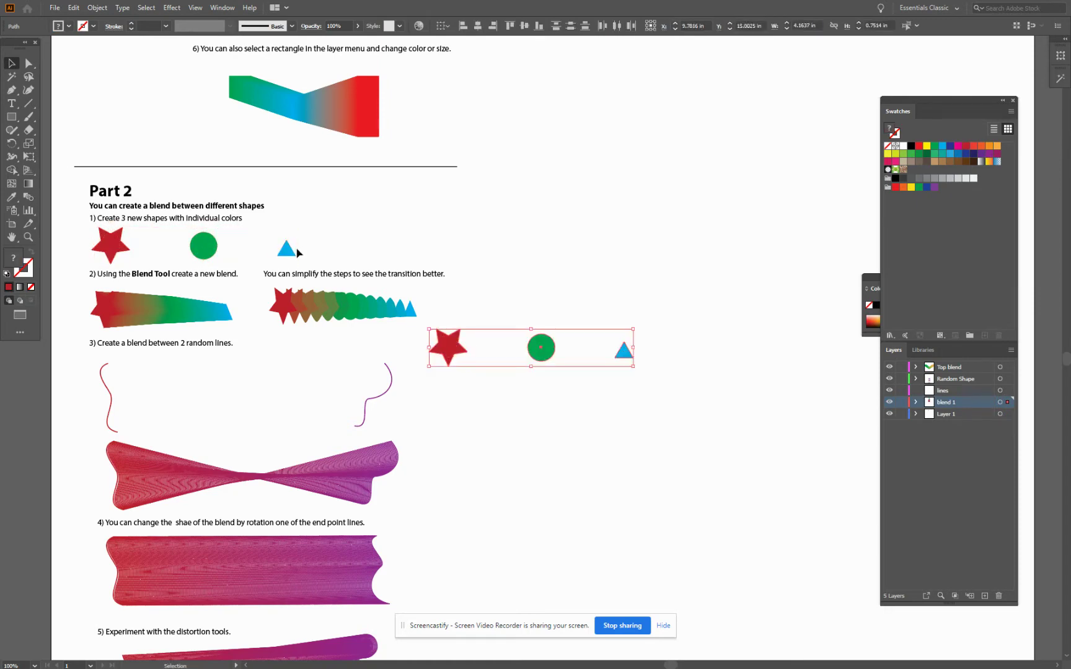
{"action": "left_click_drag", "start_coordinate": [537, 357], "coordinate": [644, 223]}
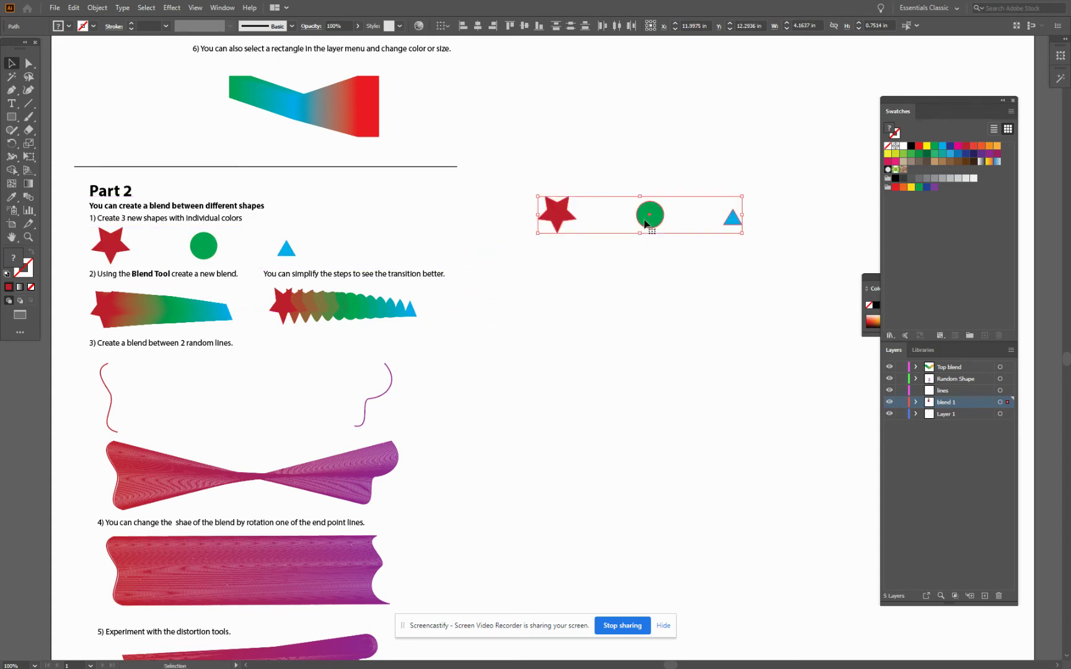
{"action": "key", "text": "Delete"}
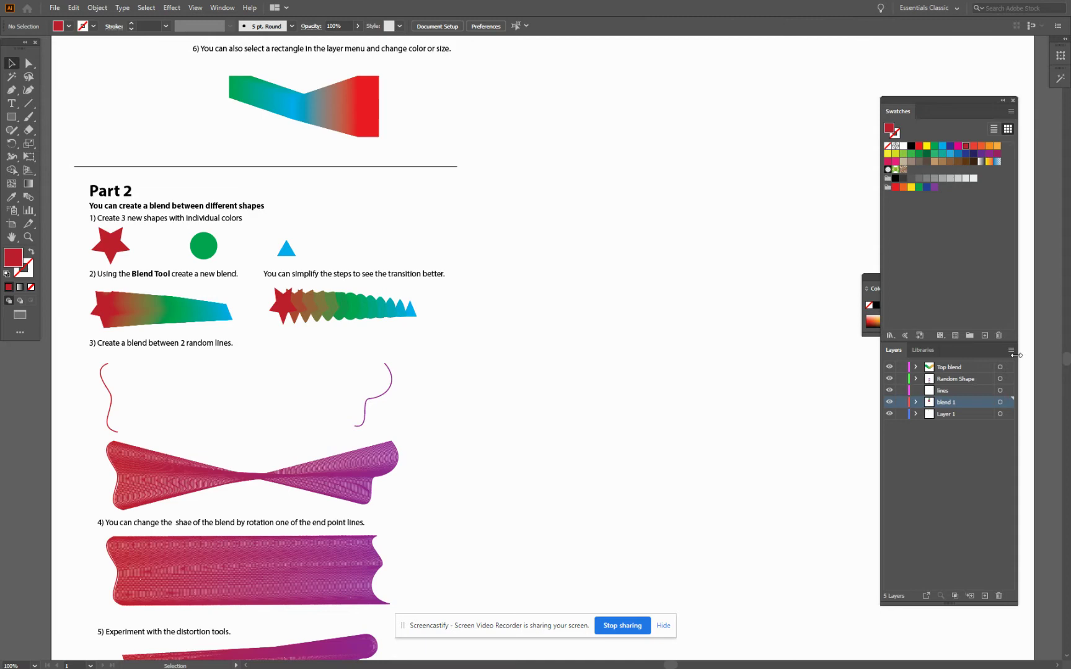
Add a new layer named 'Star' and lock every layer below Top blend.
{"action": "left_click", "coordinate": [1010, 350]}
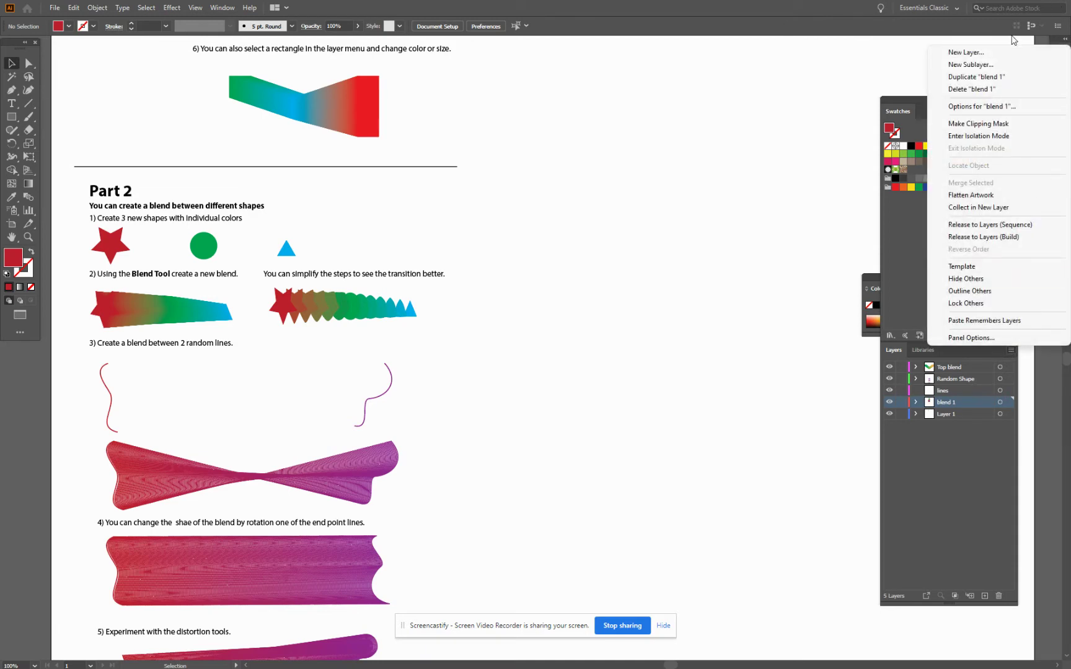
{"action": "left_click", "coordinate": [966, 52]}
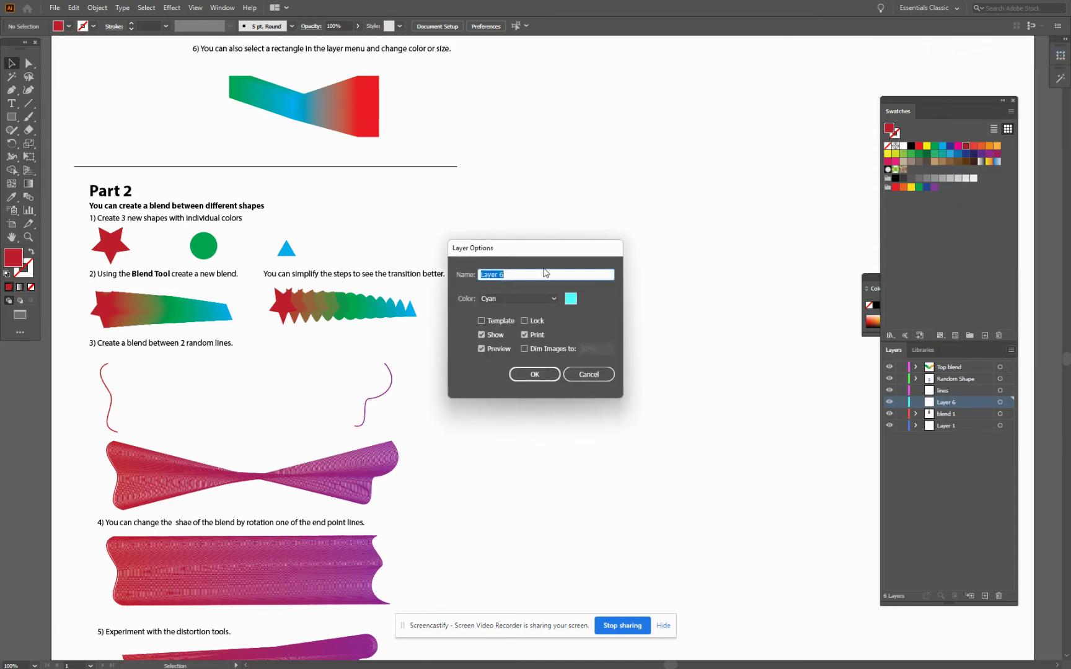
{"action": "type", "text": "Star"}
{"action": "left_click", "coordinate": [535, 374]}
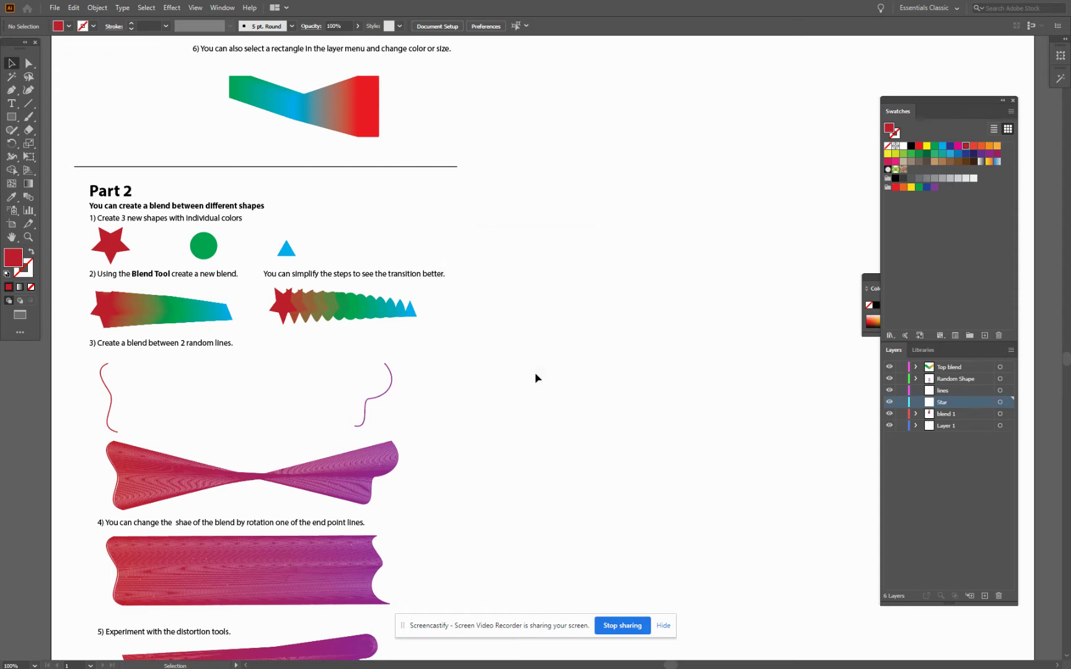
{"action": "left_click", "coordinate": [959, 367]}
{"action": "left_click_drag", "start_coordinate": [898, 382], "coordinate": [901, 461]}
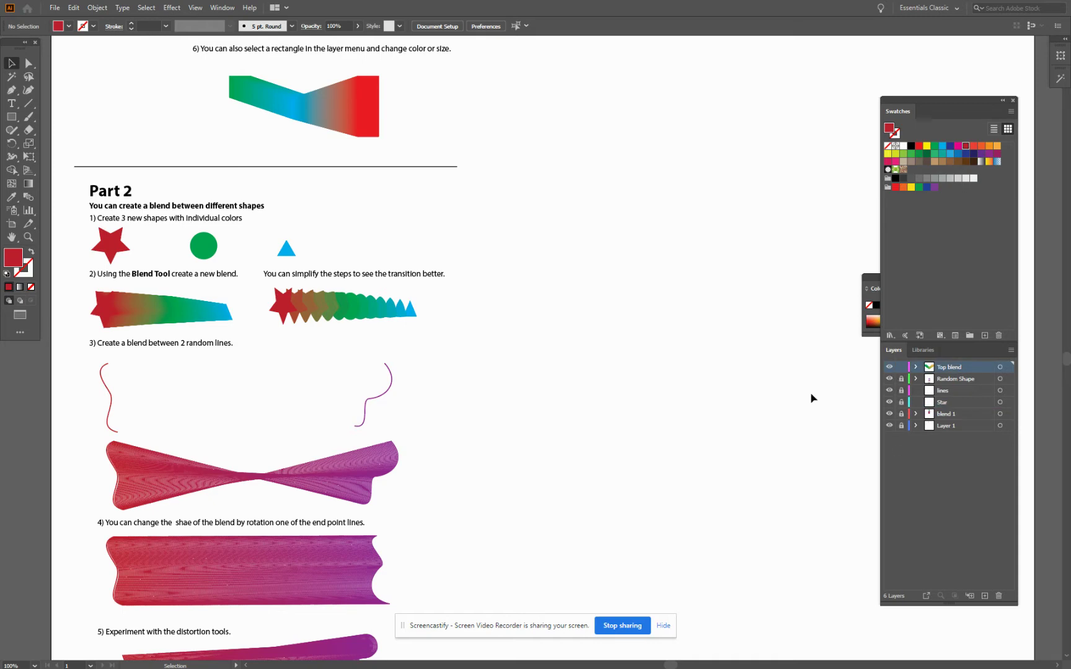
{"action": "left_click", "coordinate": [74, 8]}
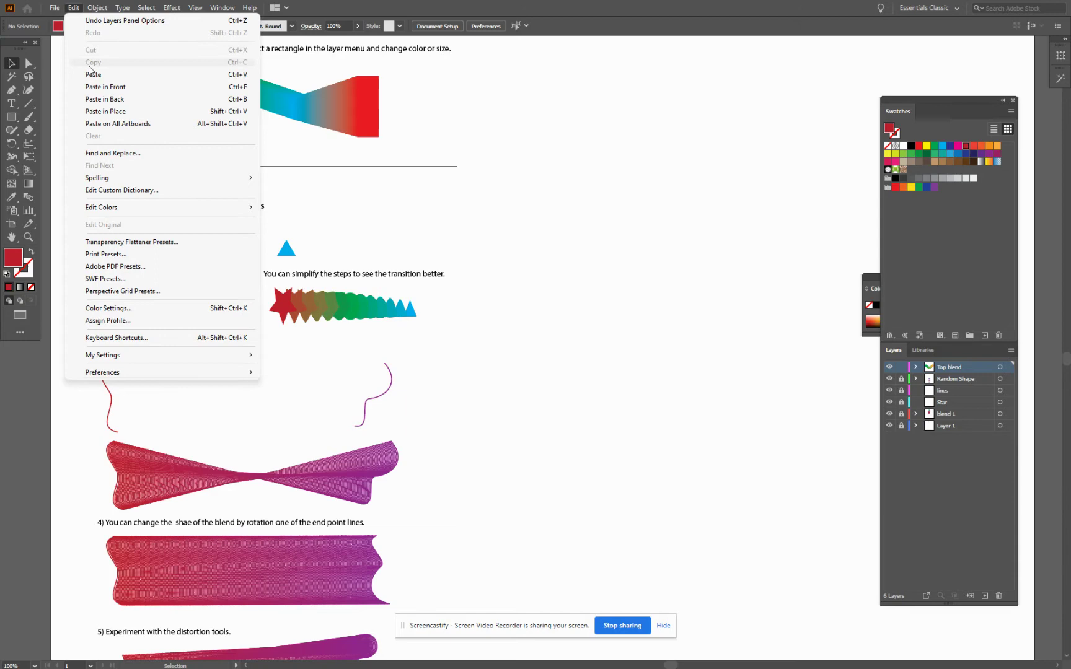
Paste the star, circle and triangle in front on Top blend and nudge them down-right.
{"action": "left_click", "coordinate": [105, 87]}
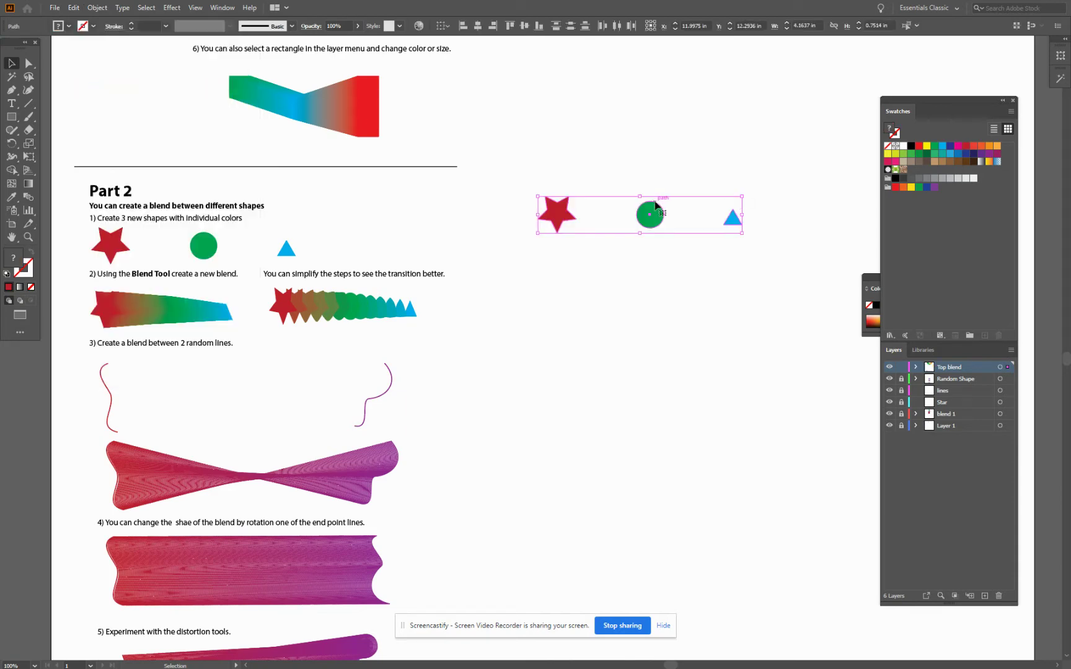
{"action": "left_click_drag", "start_coordinate": [654, 216], "coordinate": [696, 234]}
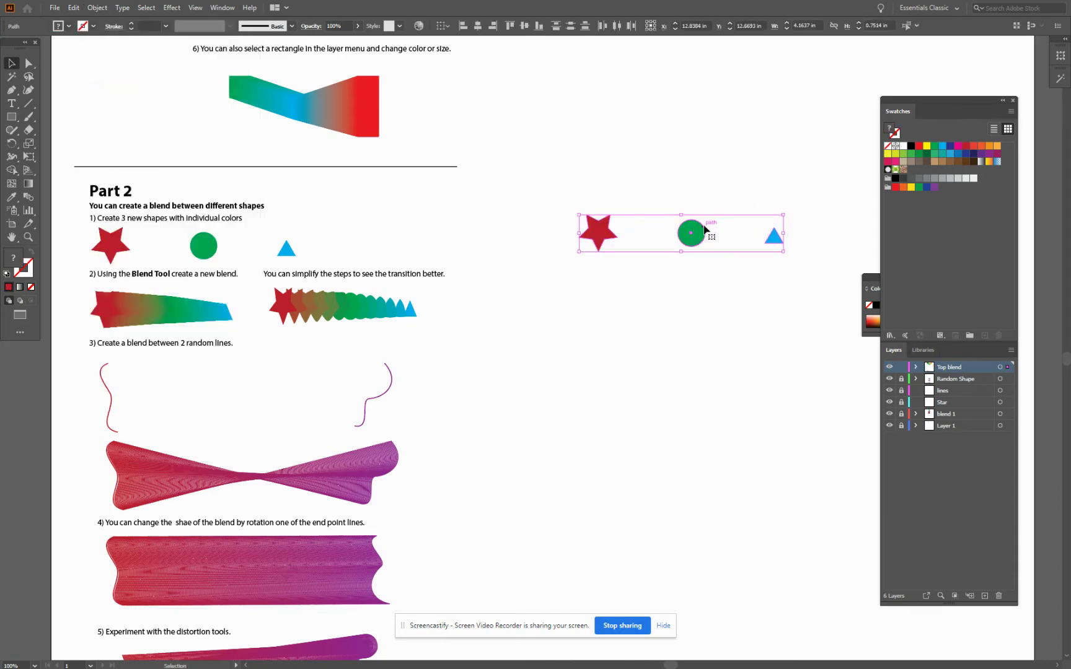
{"action": "left_click", "coordinate": [682, 292]}
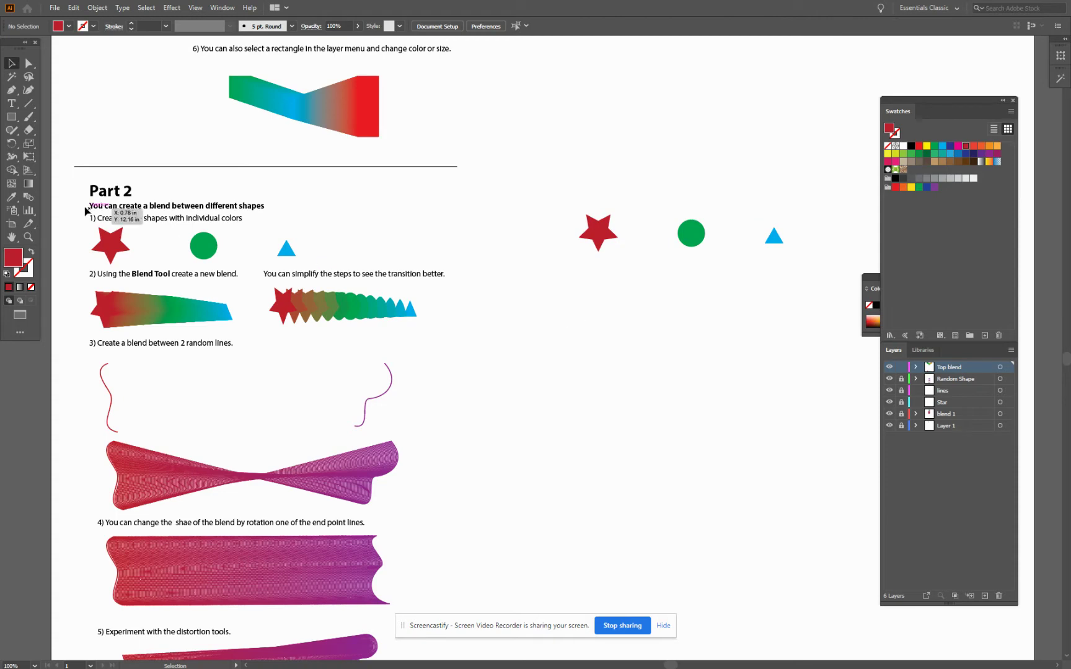
Blend the red star, green circle and blue triangle with the Blend Tool, then deselect.
{"action": "left_click", "coordinate": [29, 198]}
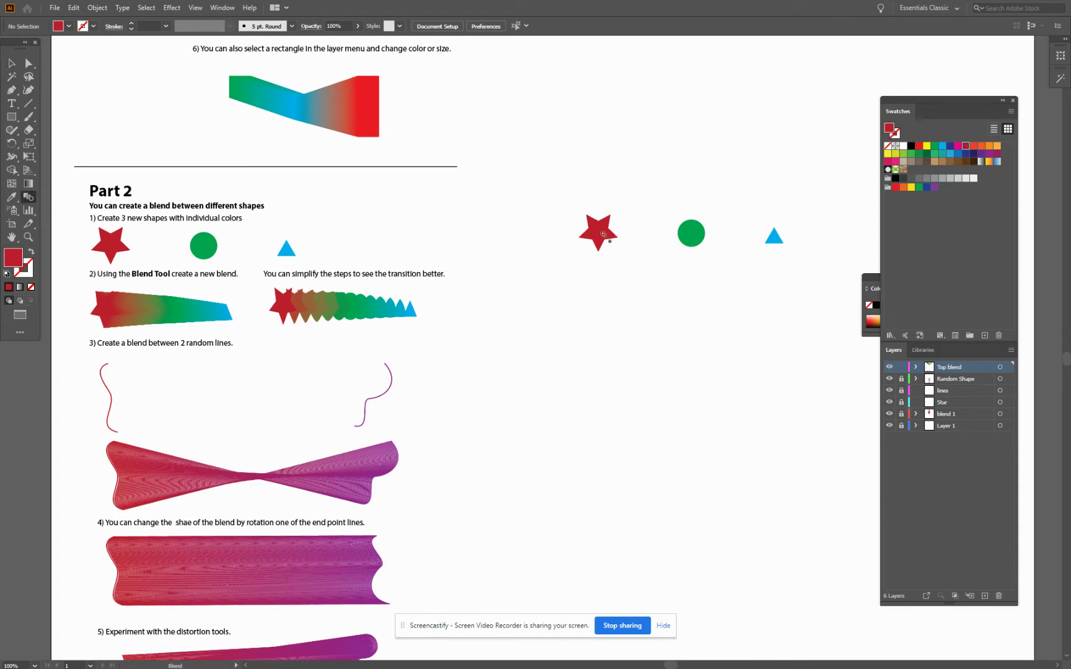
{"action": "left_click", "coordinate": [602, 233]}
{"action": "left_click", "coordinate": [691, 233]}
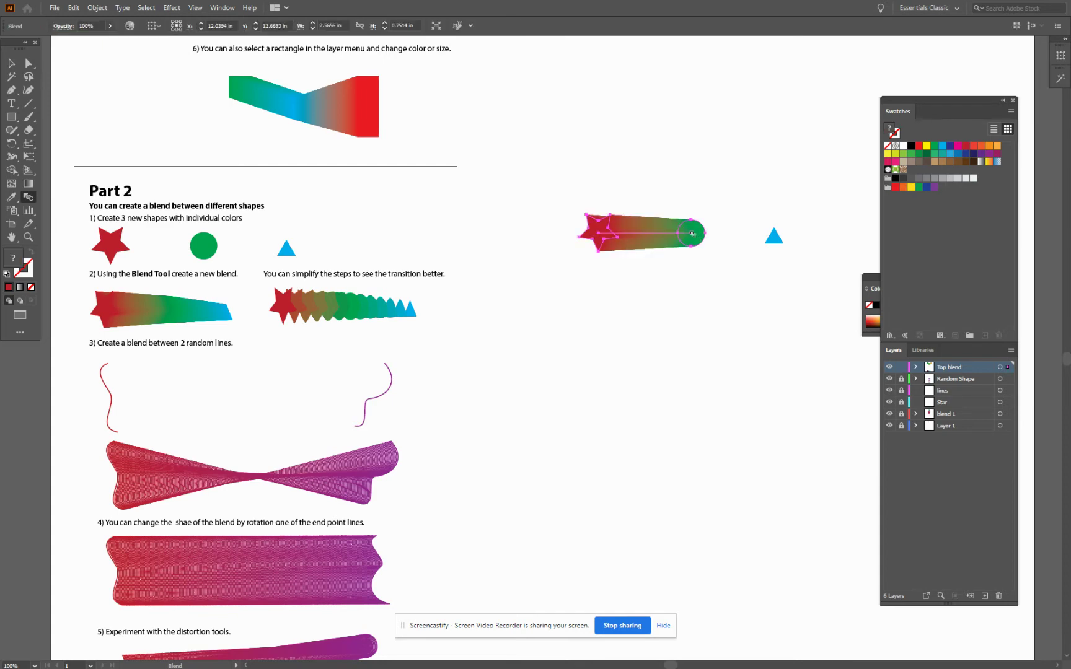
{"action": "left_click", "coordinate": [776, 240]}
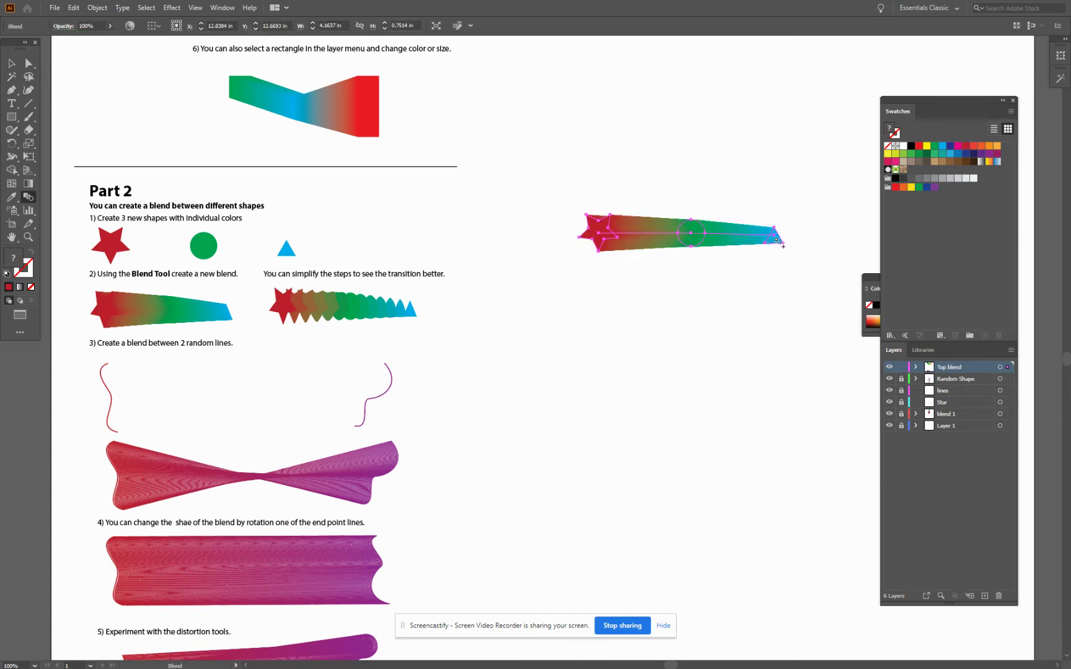
{"action": "key", "text": "v"}
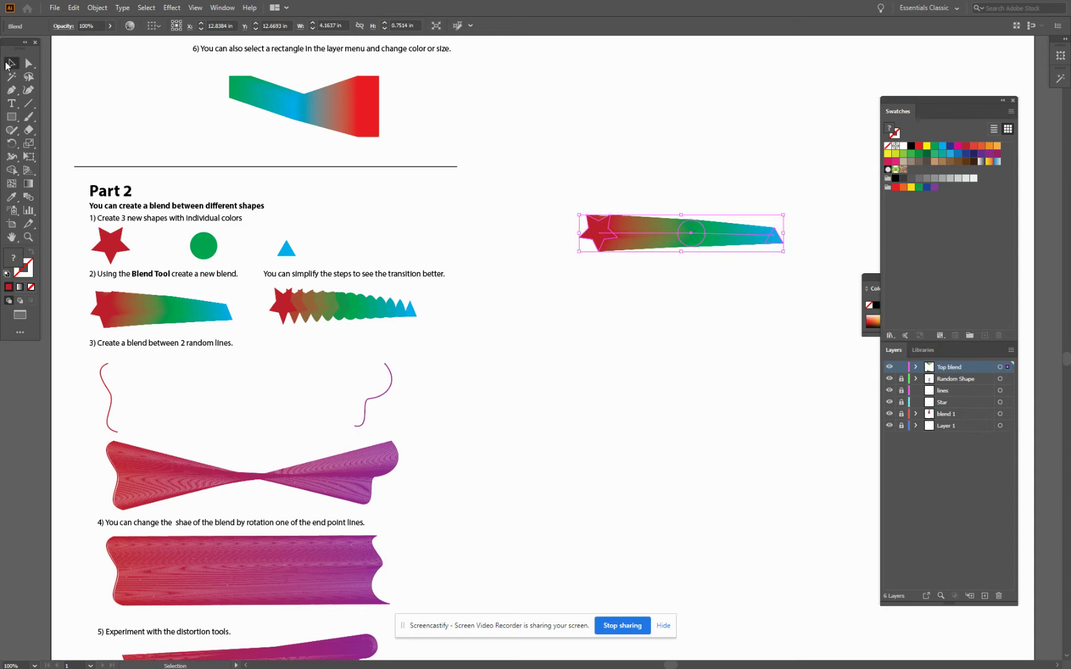
{"action": "left_click", "coordinate": [654, 291]}
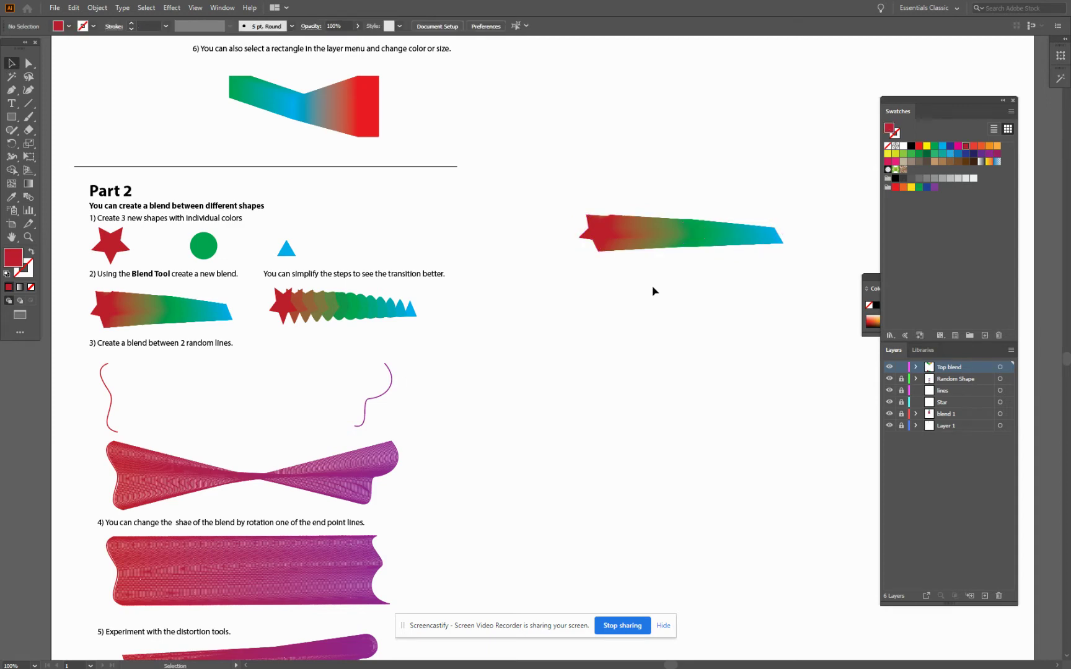
{"action": "left_click", "coordinate": [915, 367]}
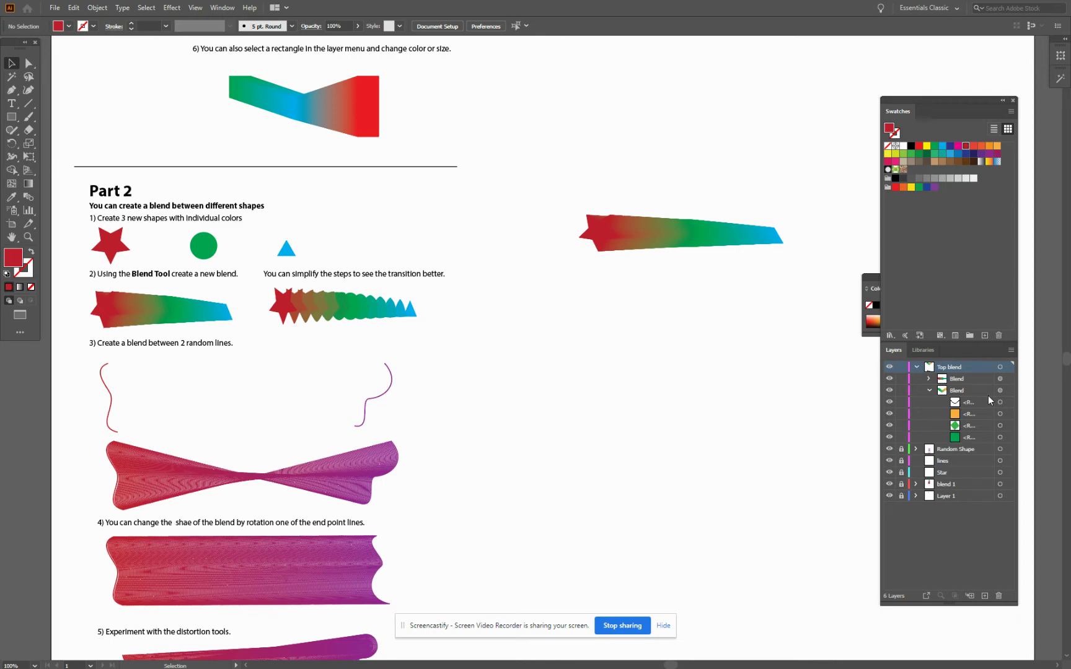
Unlock and target the Star layer, paste the shapes into it, then undo the paste.
{"action": "left_click", "coordinate": [918, 367]}
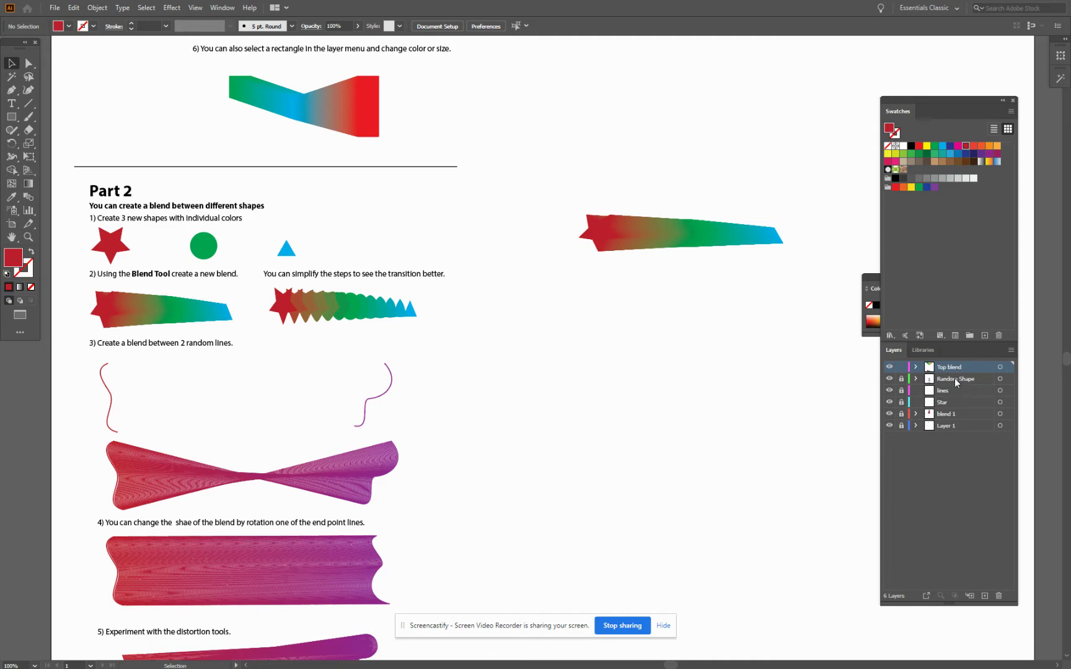
{"action": "left_click", "coordinate": [901, 402]}
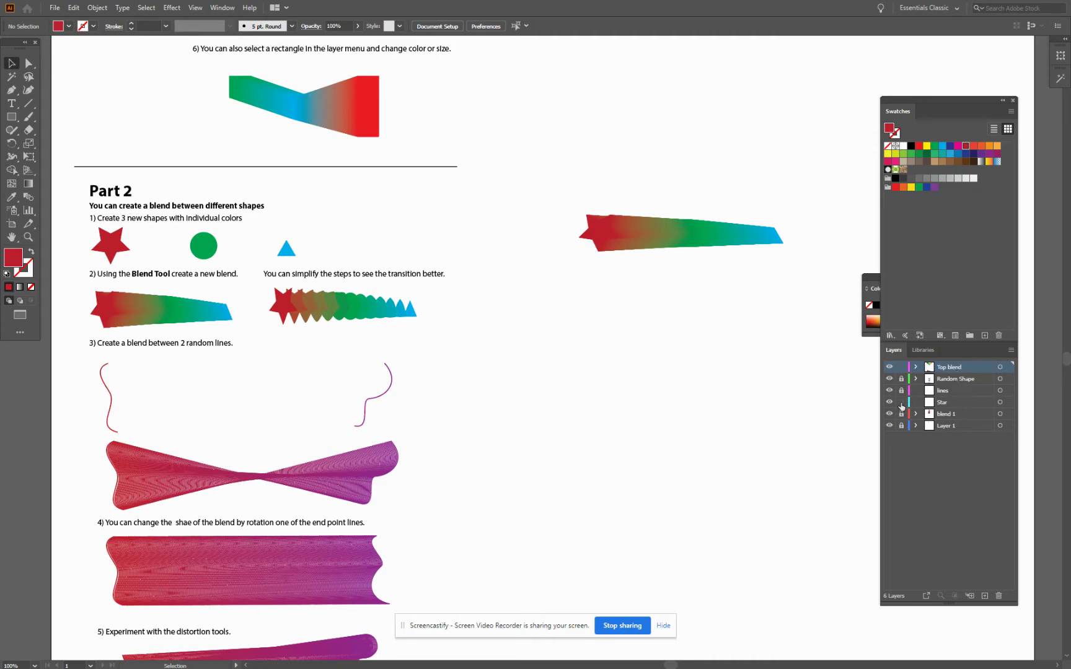
{"action": "left_click", "coordinate": [979, 404]}
{"action": "left_click", "coordinate": [1000, 403]}
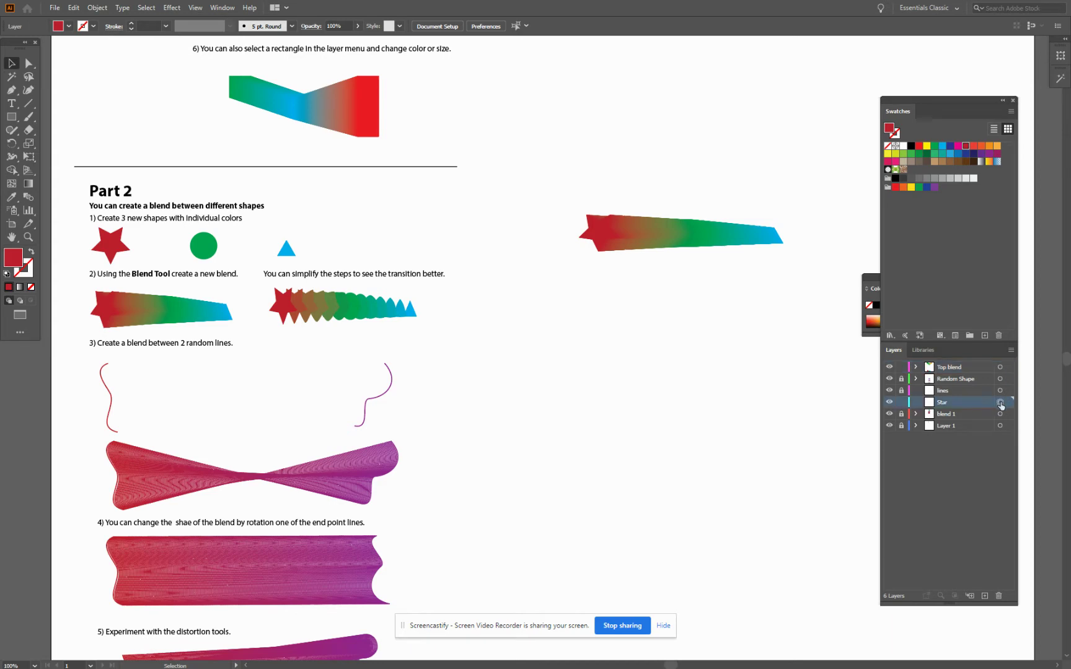
{"action": "scroll", "coordinate": [481, 333], "scroll_direction": "down", "scroll_amount": 3}
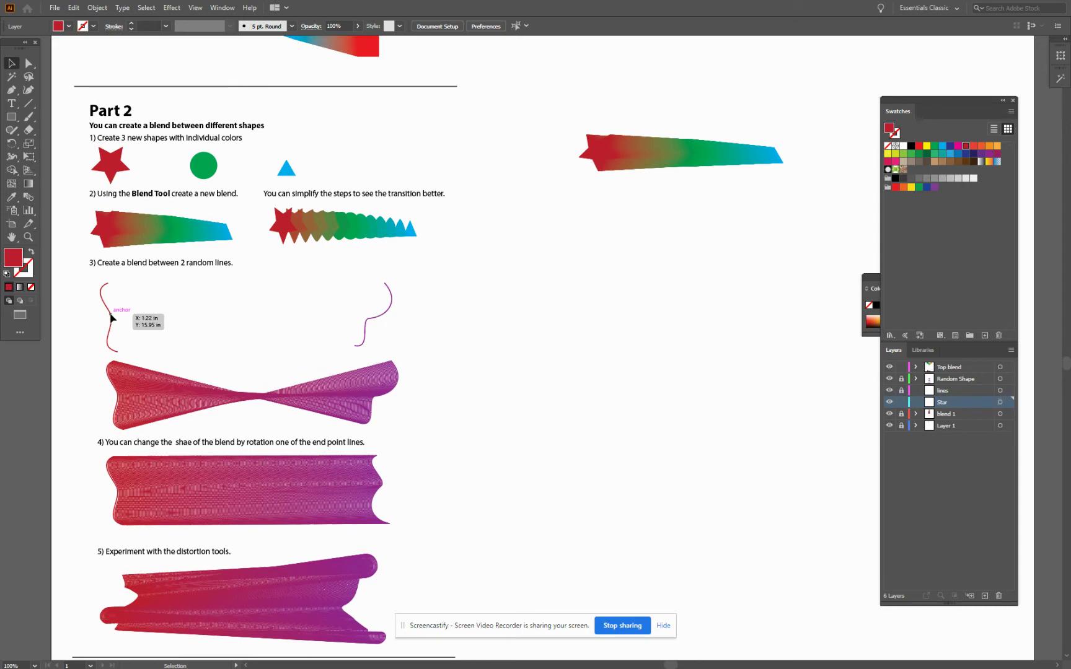
{"action": "left_click", "coordinate": [111, 318]}
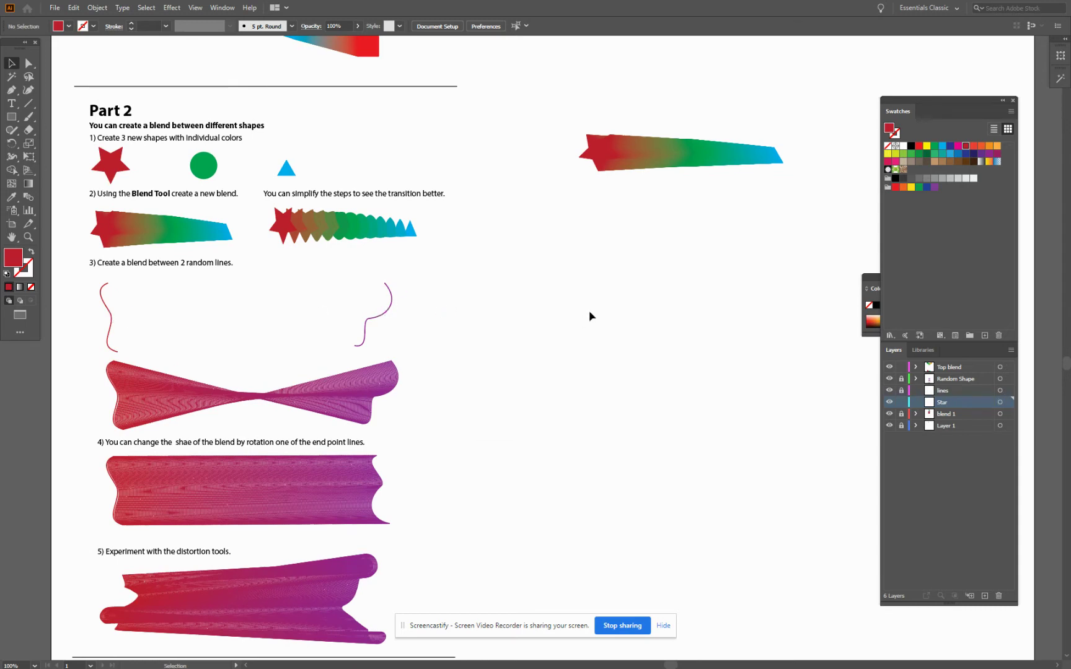
{"action": "key", "text": "a"}
{"action": "key", "text": "ctrl+v"}
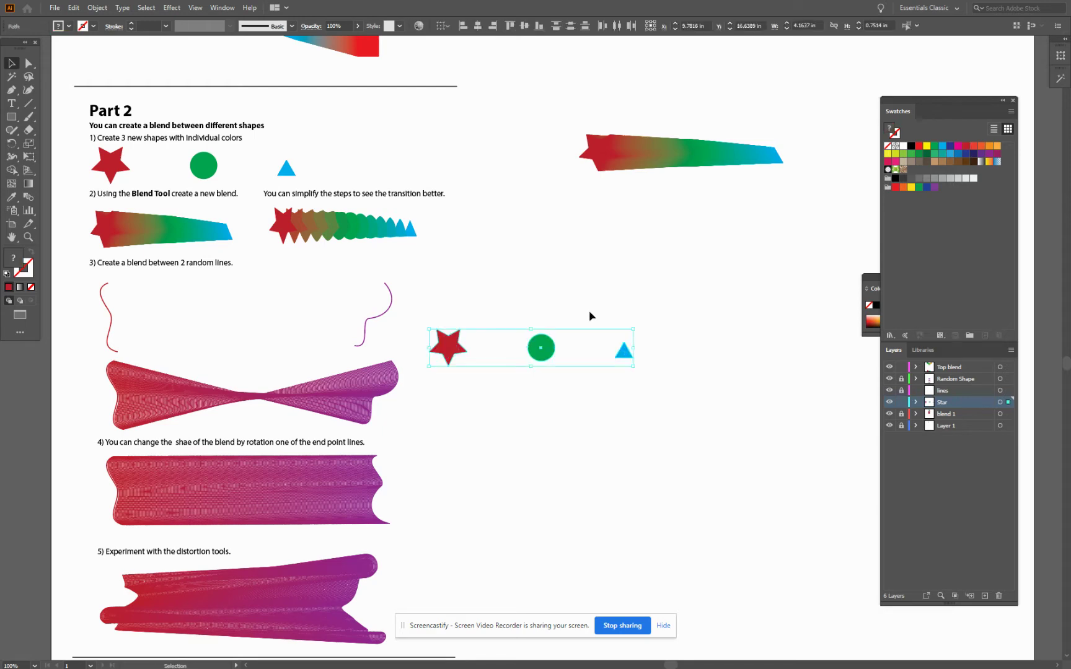
{"action": "key", "text": "ctrl+z"}
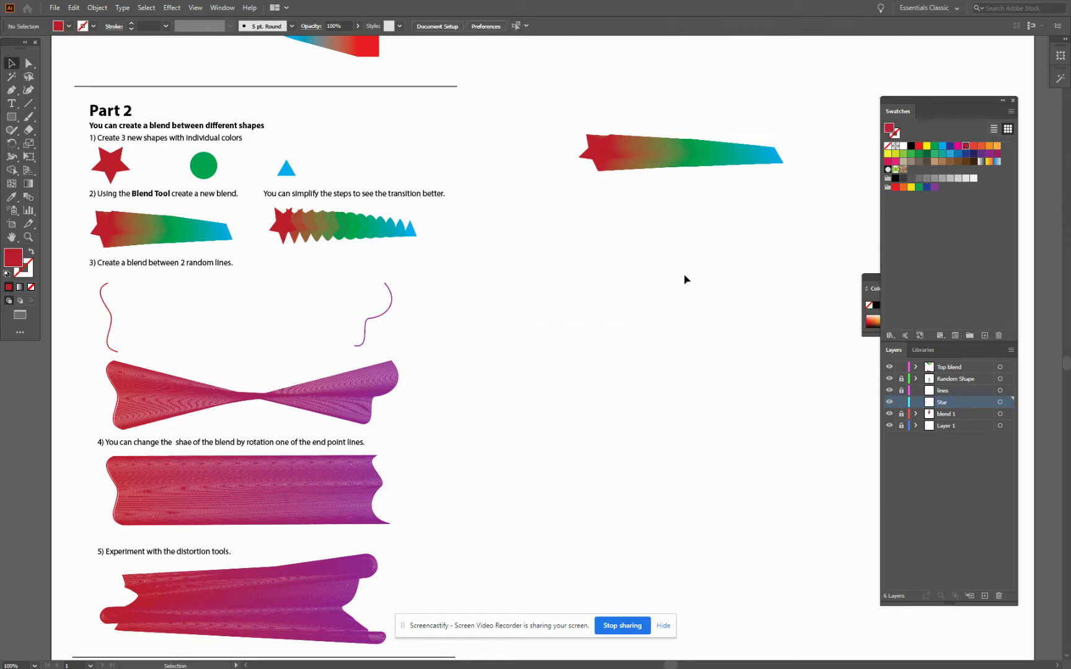
Unlock the remaining layers, select both random lines, then lock all six layers.
{"action": "left_click_drag", "start_coordinate": [901, 379], "coordinate": [903, 437]}
{"action": "left_click", "coordinate": [901, 425]}
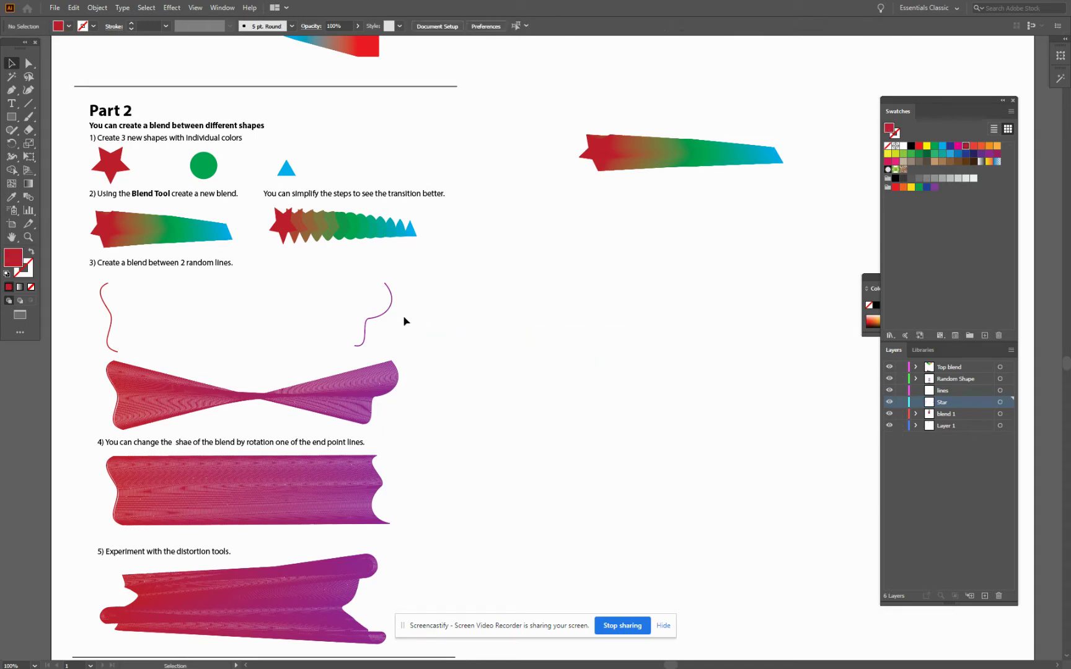
{"action": "left_click", "coordinate": [111, 317]}
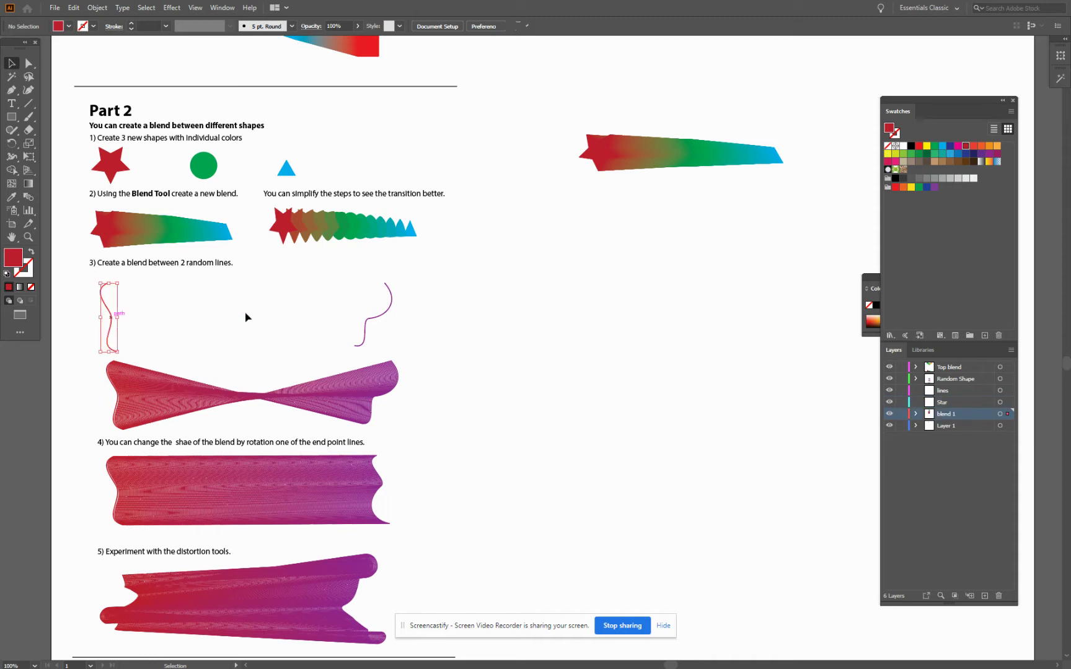
{"action": "left_click", "coordinate": [383, 316], "text": "shift"}
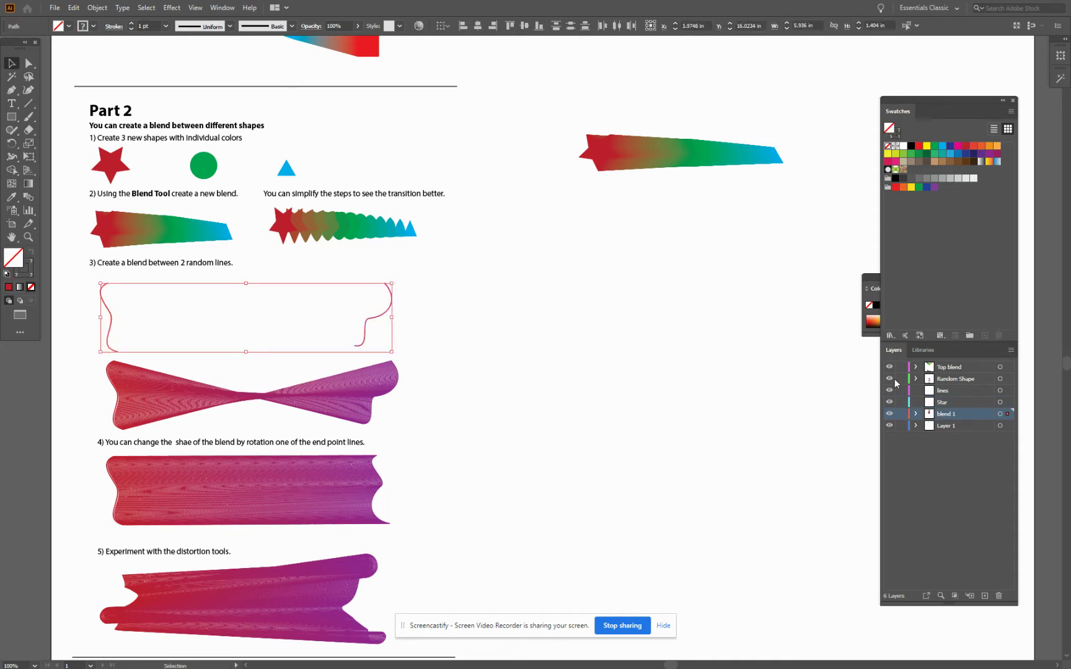
{"action": "left_click_drag", "start_coordinate": [901, 367], "coordinate": [901, 425]}
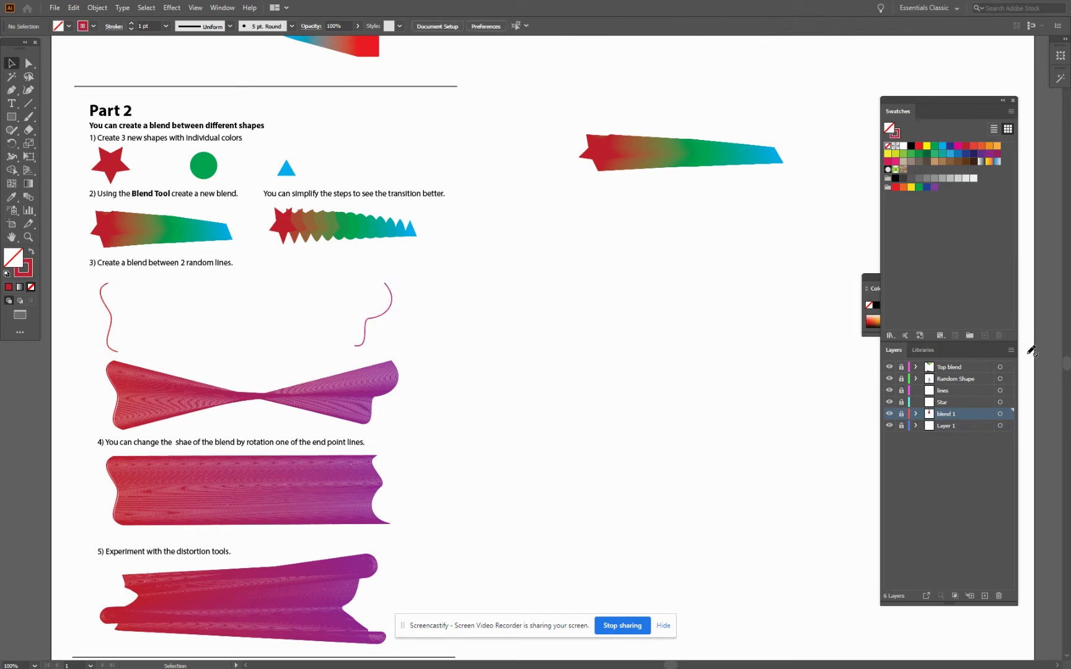
{"action": "left_click", "coordinate": [1011, 350]}
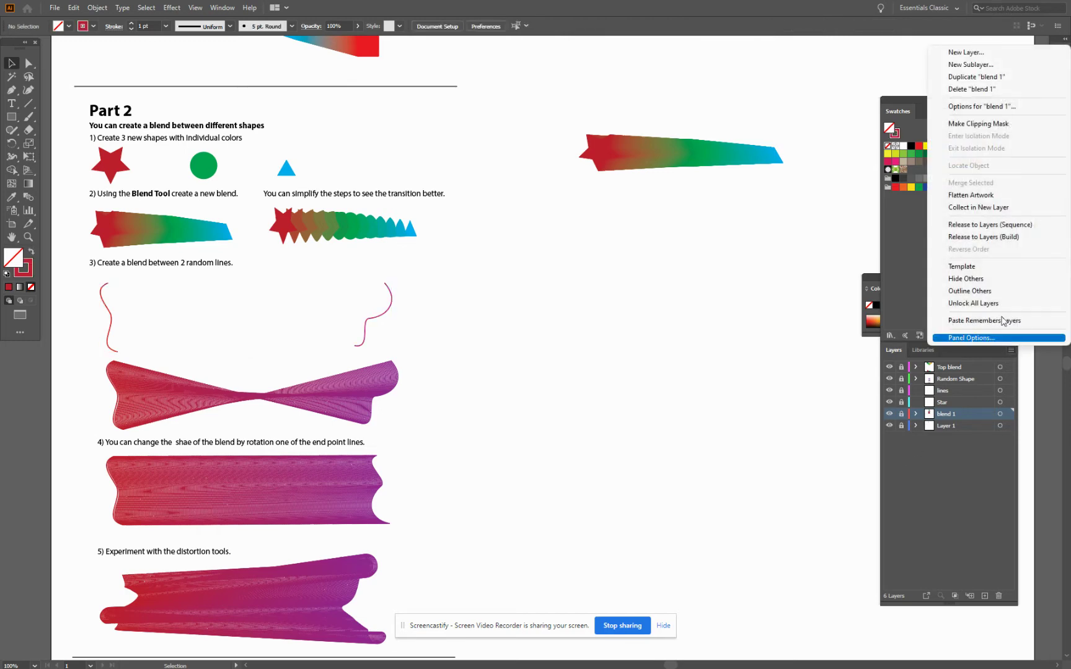
Create a new layer named 'lines' and move it to the top of the stack.
{"action": "left_click", "coordinate": [982, 53]}
{"action": "key", "text": "BackSpace"}
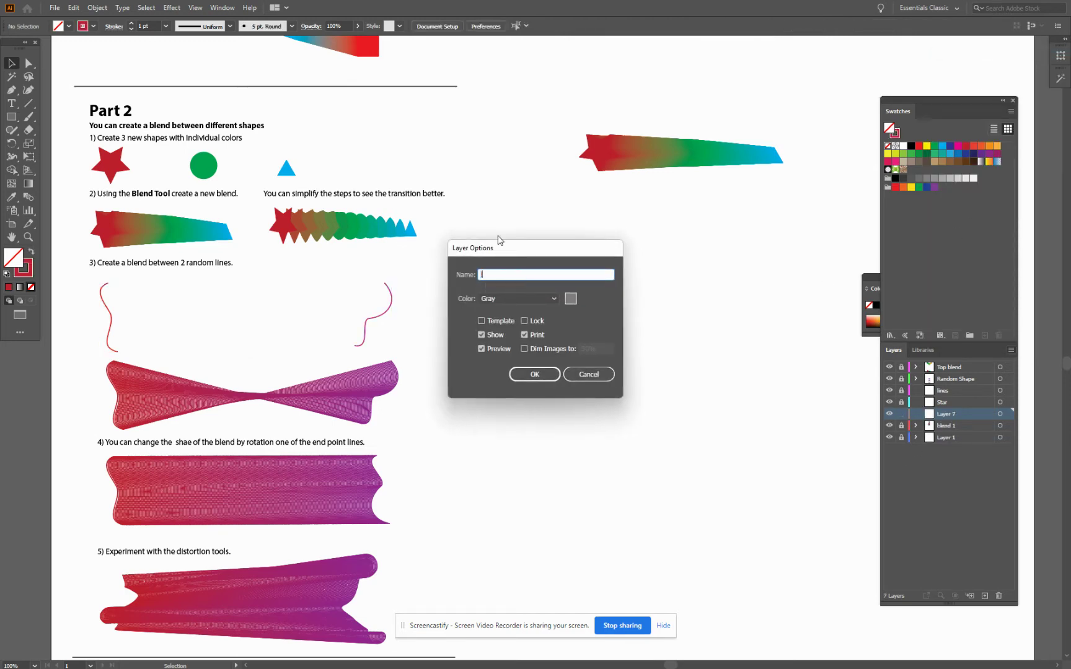
{"action": "type", "text": "lines"}
{"action": "left_click", "coordinate": [523, 374]}
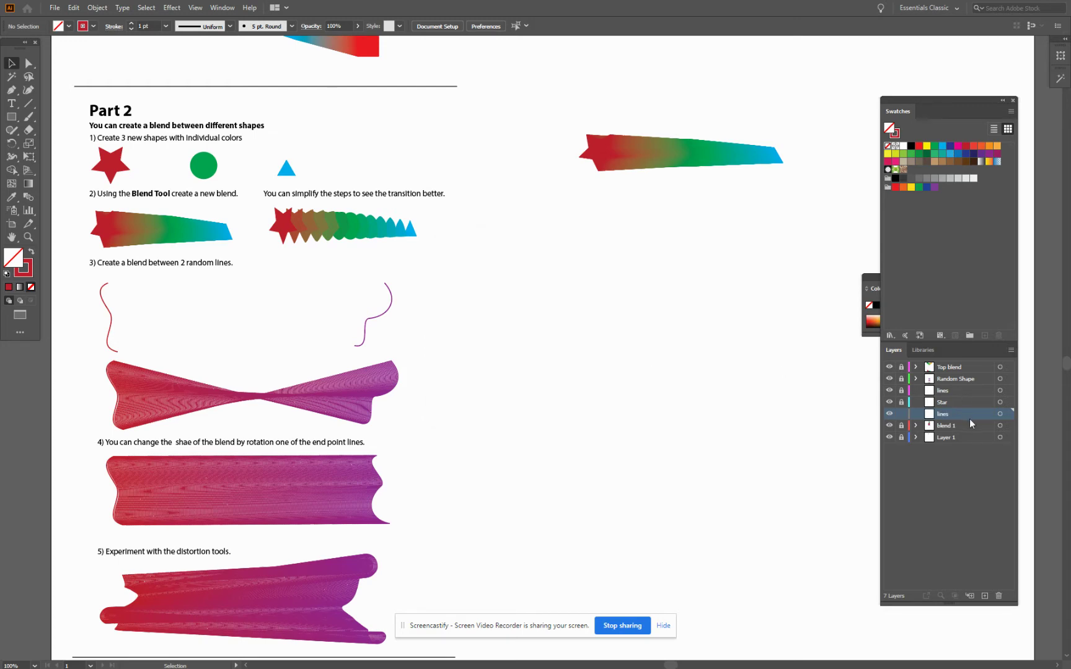
{"action": "left_click_drag", "start_coordinate": [969, 419], "coordinate": [962, 376]}
{"action": "left_click", "coordinate": [952, 368]}
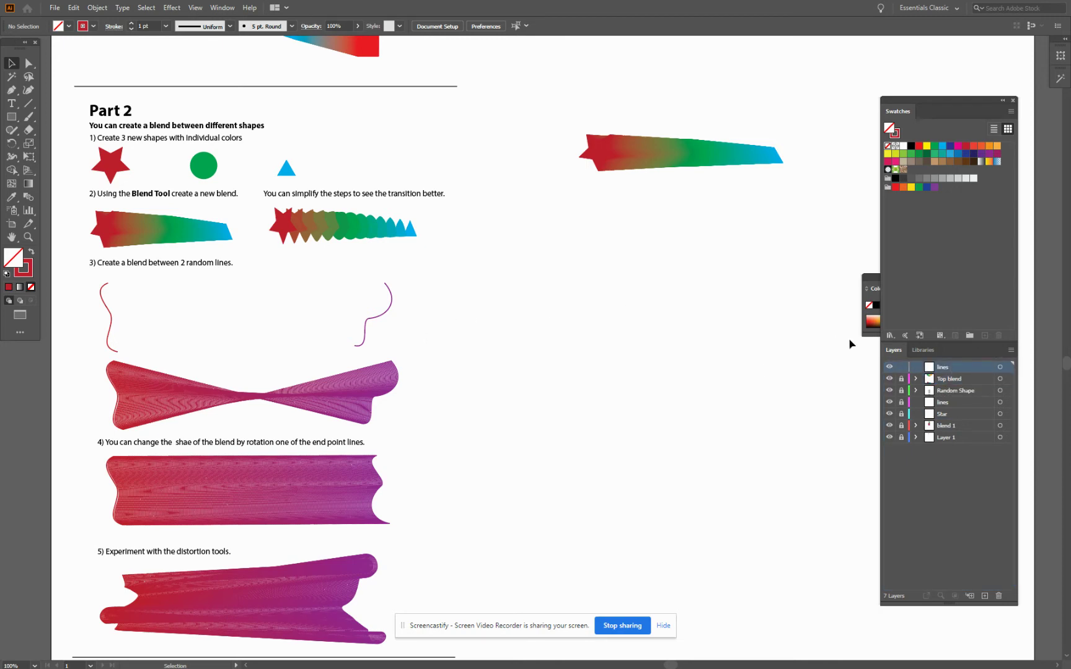
Delete the mistakenly pasted shapes, unlock the lower layers, and copy the two random lines.
{"action": "left_click", "coordinate": [69, 11]}
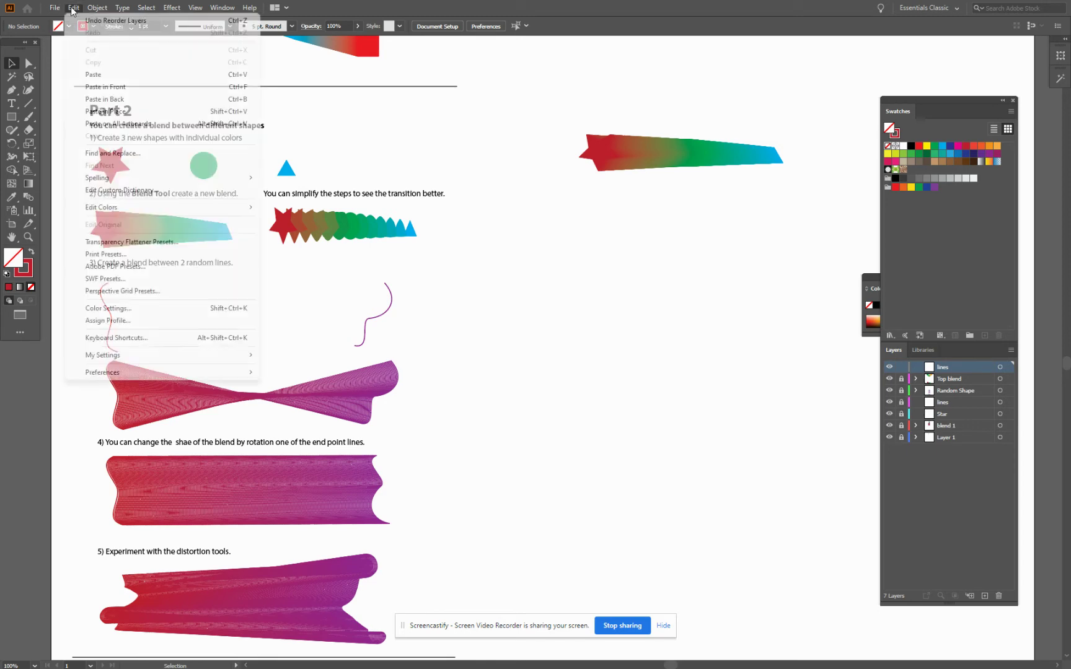
{"action": "left_click", "coordinate": [105, 87]}
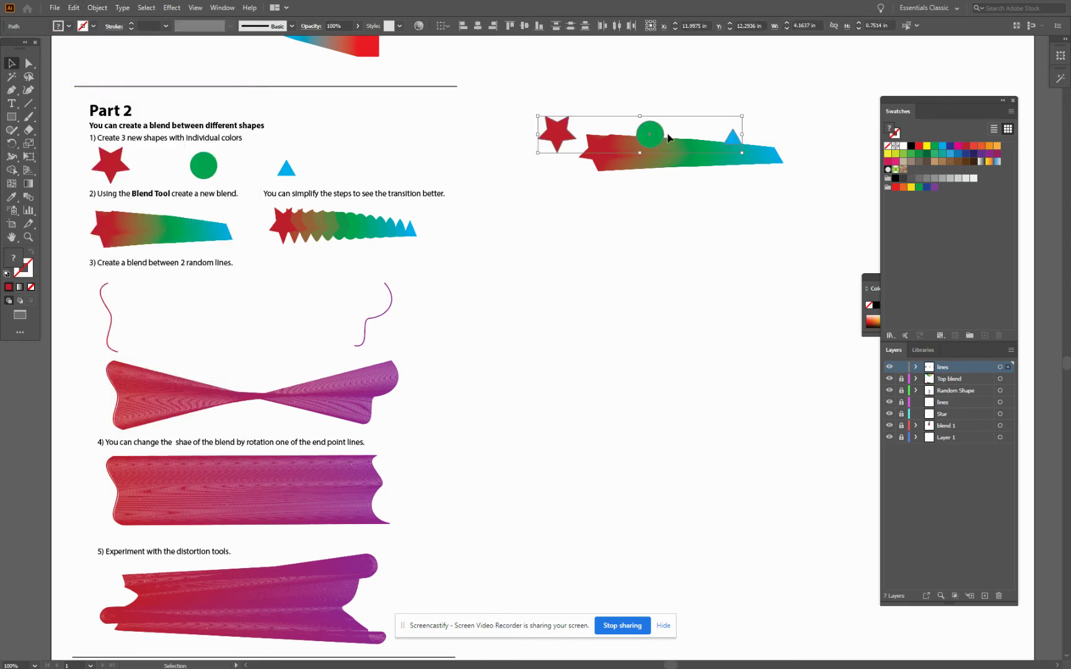
{"action": "key", "text": "Delete"}
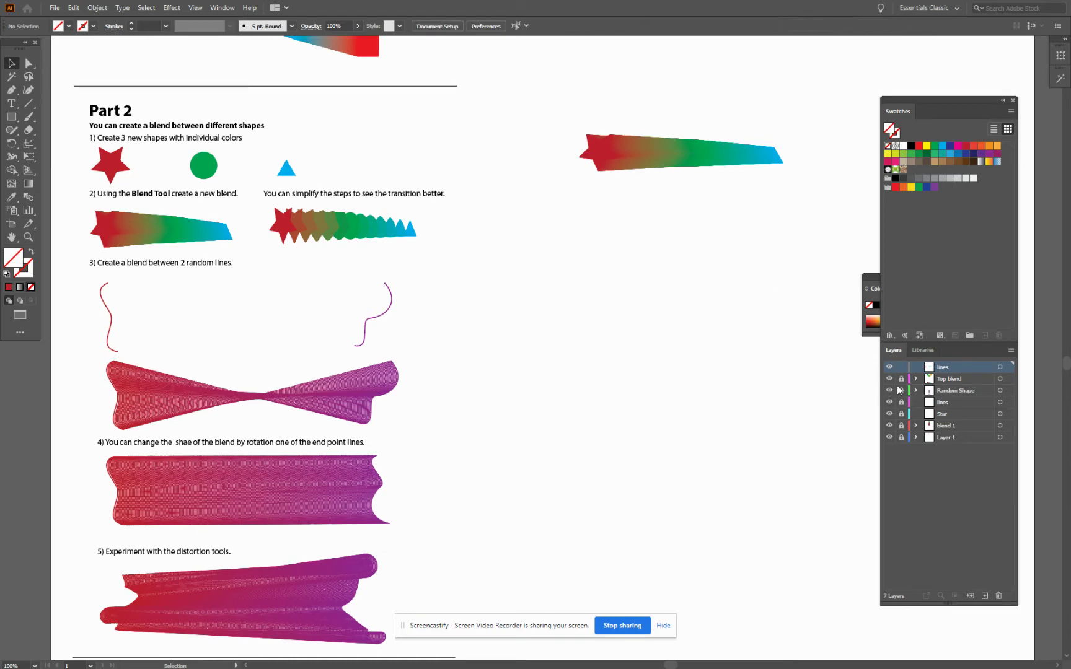
{"action": "left_click_drag", "start_coordinate": [902, 380], "coordinate": [900, 463]}
{"action": "left_click_drag", "start_coordinate": [86, 283], "coordinate": [410, 346]}
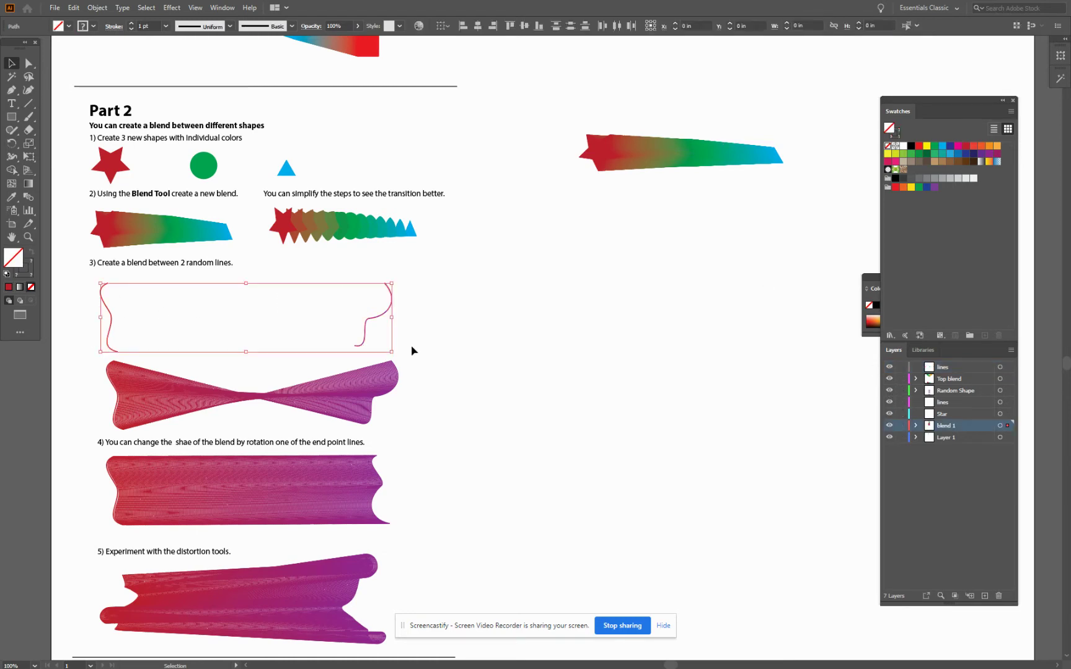
{"action": "left_click", "coordinate": [74, 8]}
{"action": "left_click", "coordinate": [96, 65]}
Relock the lower layers and paste the line copies onto 'lines', right of the originals.
{"action": "left_click", "coordinate": [969, 368]}
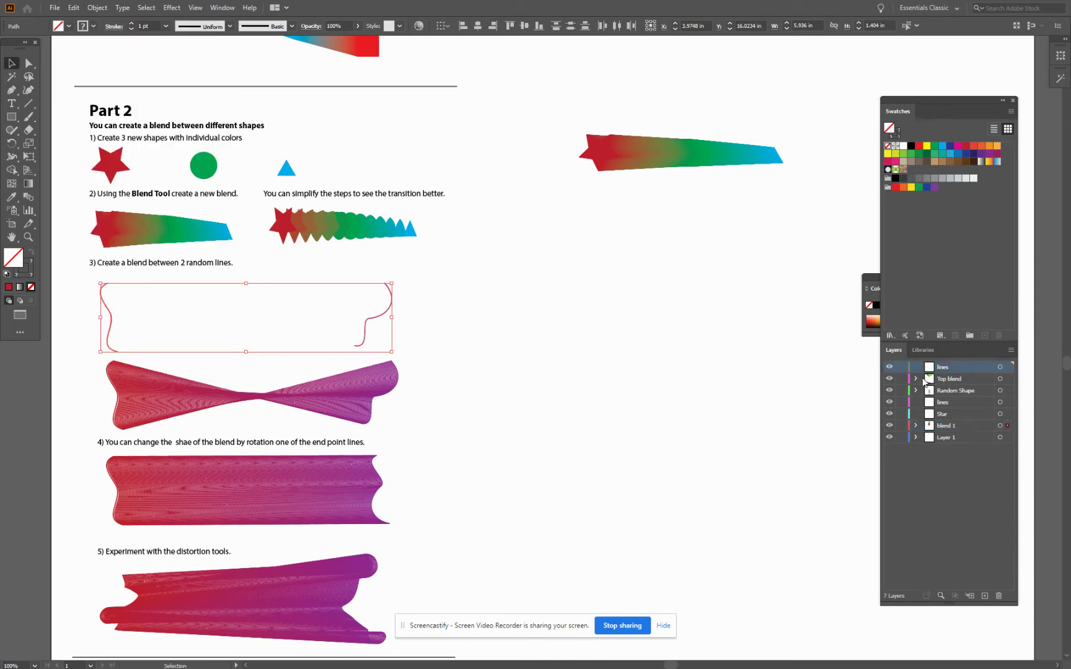
{"action": "left_click_drag", "start_coordinate": [901, 379], "coordinate": [894, 464]}
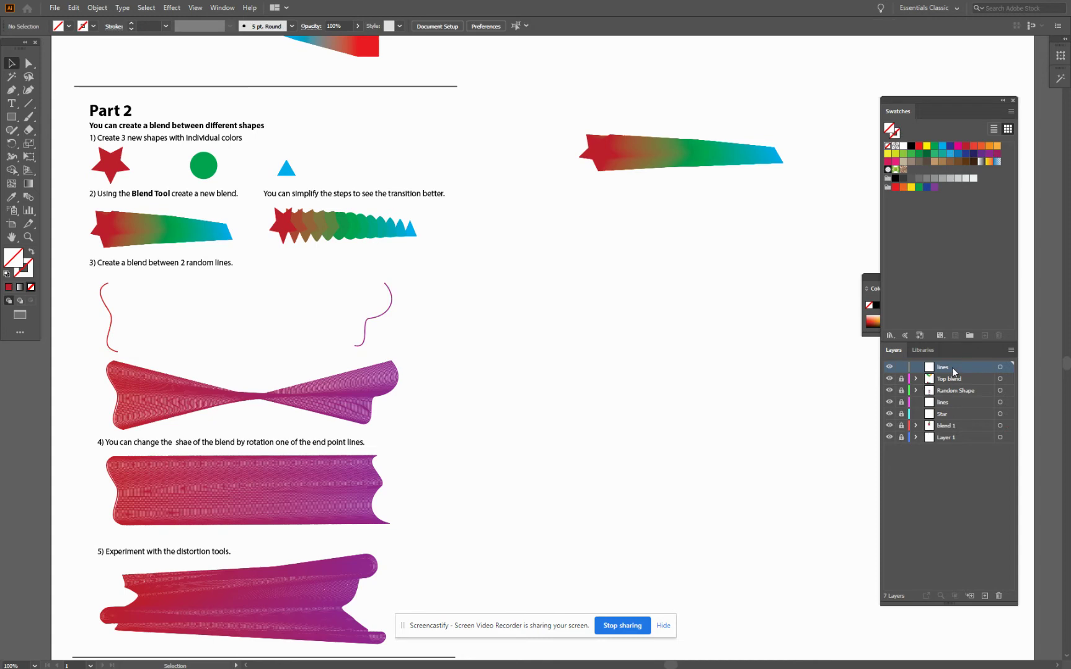
{"action": "left_click", "coordinate": [72, 7]}
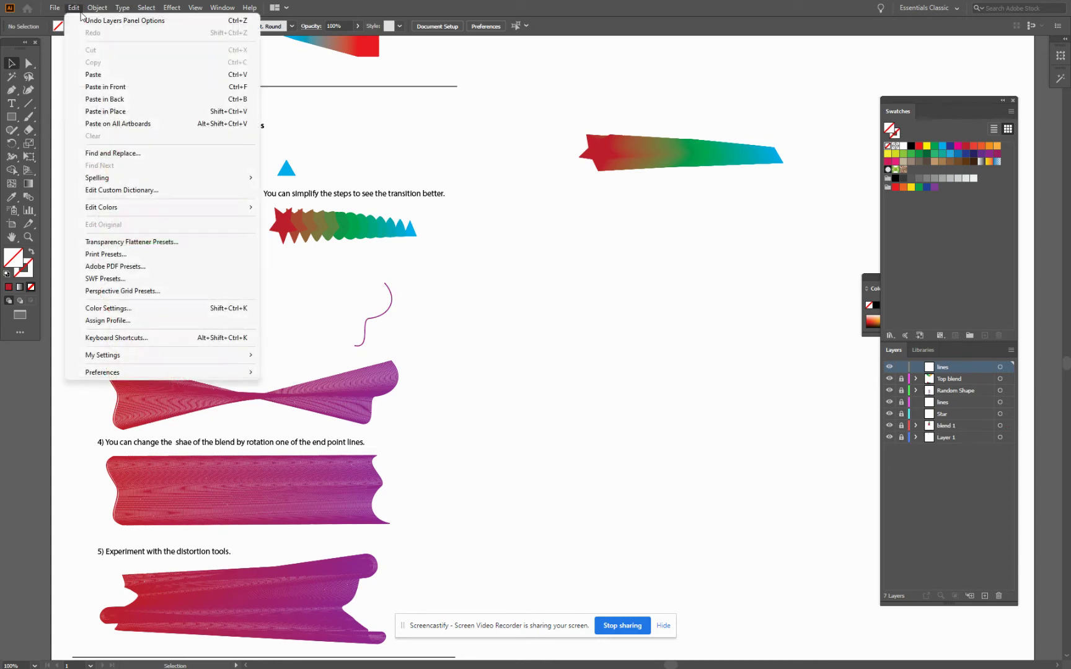
{"action": "left_click", "coordinate": [115, 75]}
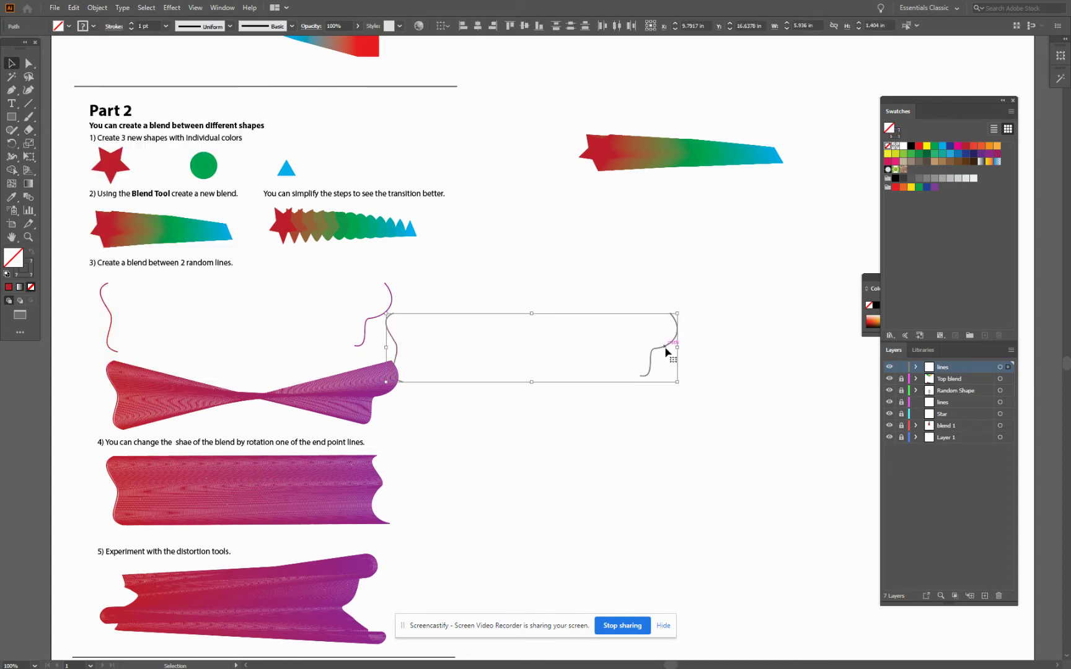
{"action": "left_click_drag", "start_coordinate": [665, 350], "coordinate": [758, 310]}
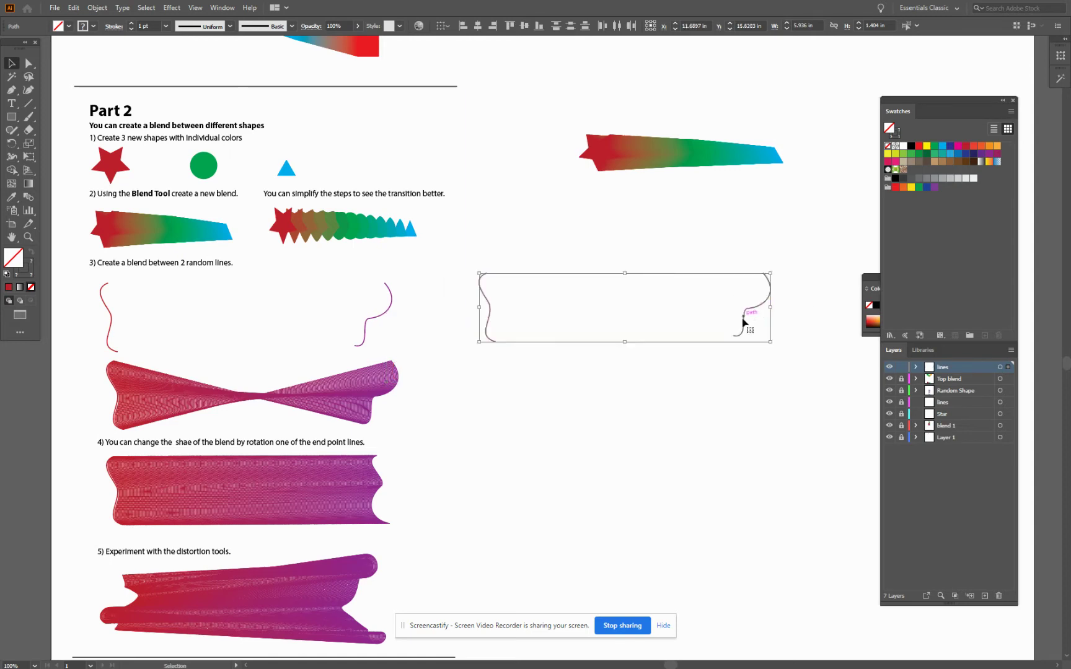
{"action": "left_click", "coordinate": [711, 386]}
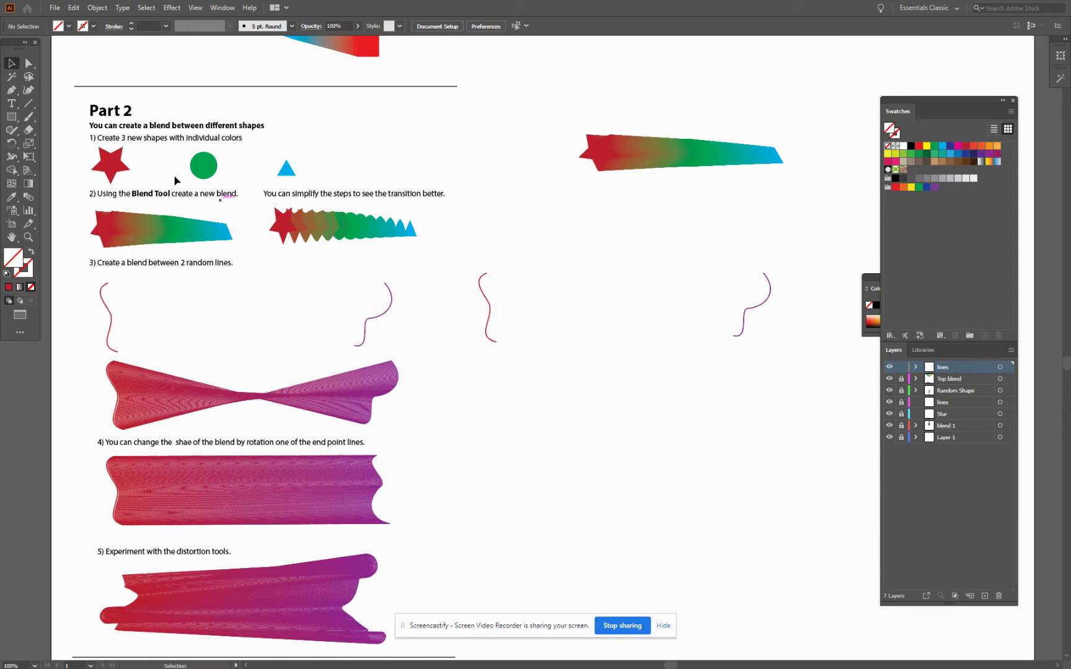
{"action": "left_click", "coordinate": [28, 196]}
Blend the two pasted lines and set the blend spacing to 100 specified steps.
{"action": "left_click", "coordinate": [747, 311]}
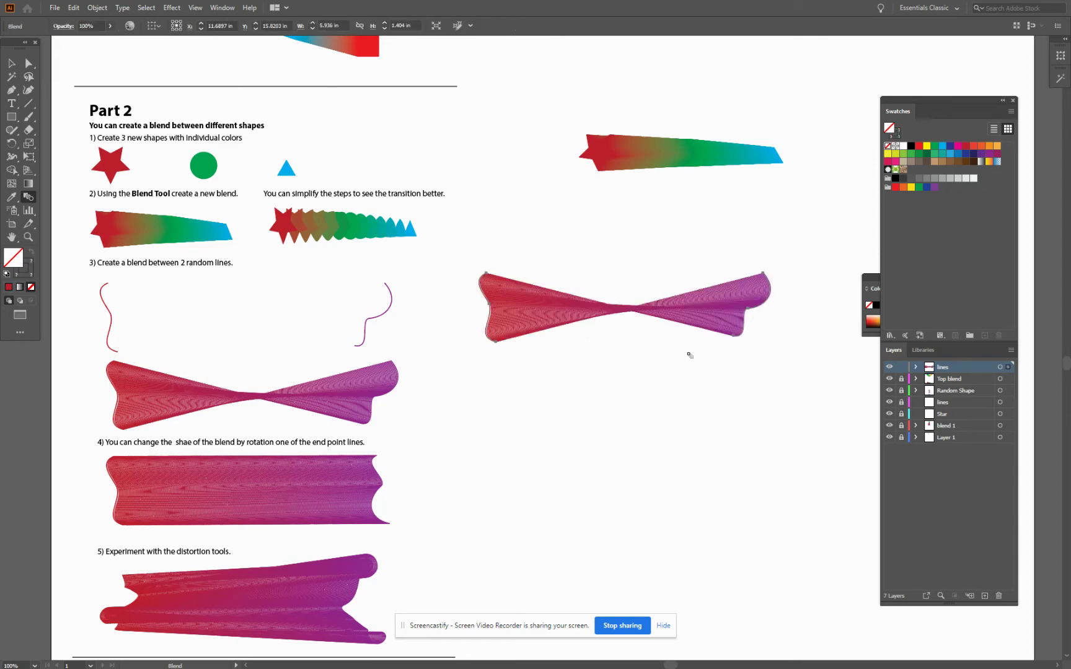
{"action": "scroll", "coordinate": [706, 360], "scroll_direction": "down", "scroll_amount": 2}
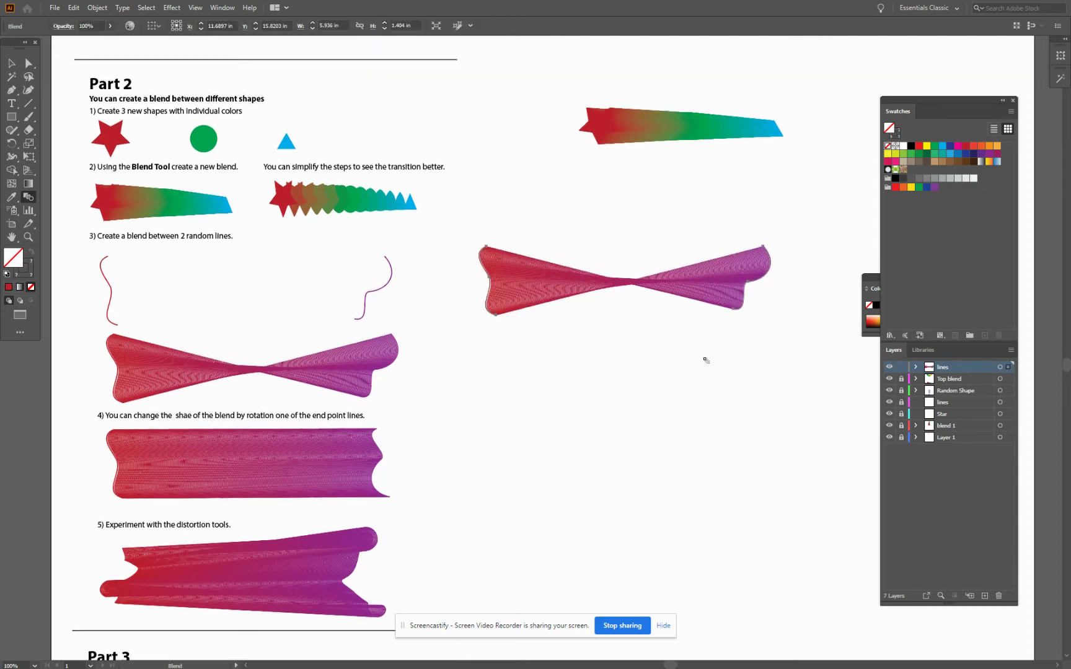
{"action": "scroll", "coordinate": [705, 360], "scroll_direction": "up", "scroll_amount": 2}
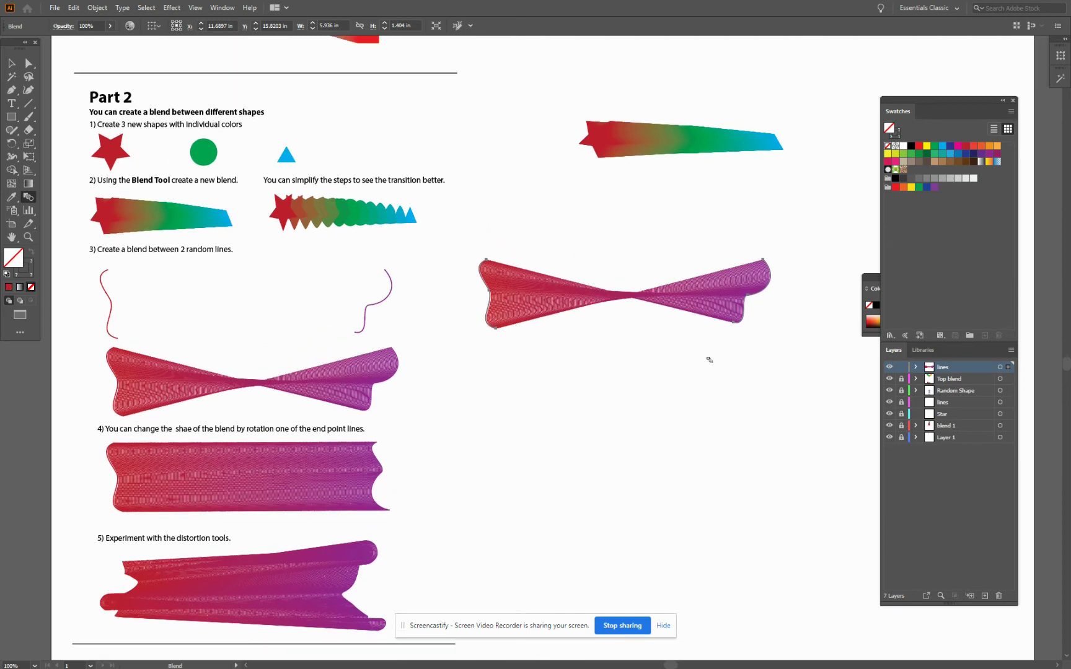
{"action": "double_click", "coordinate": [28, 198]}
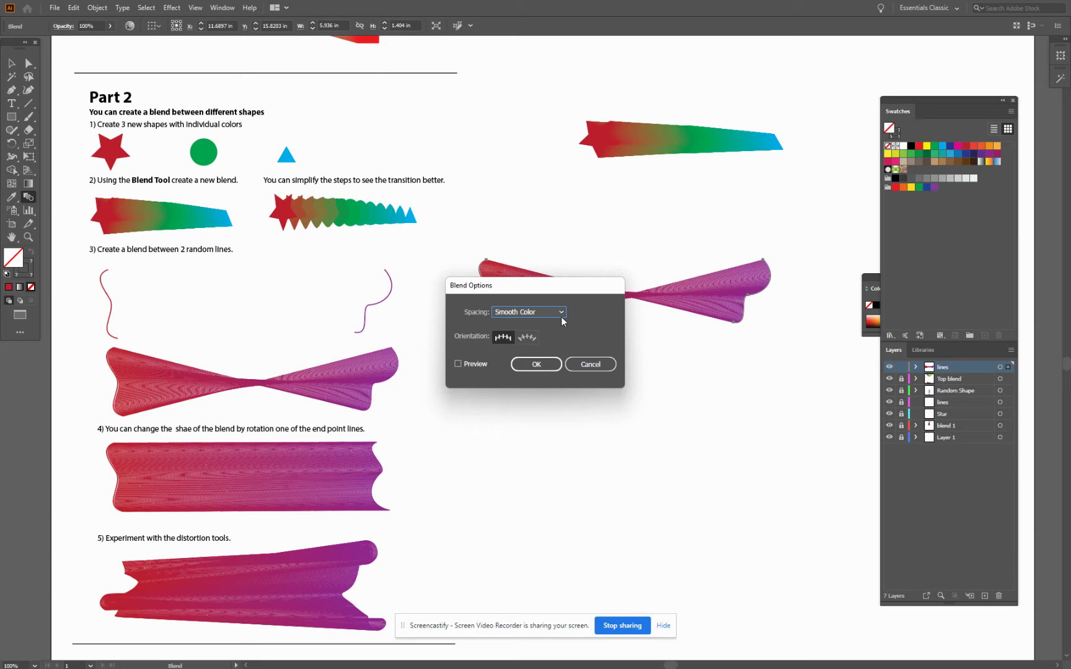
{"action": "left_click_drag", "start_coordinate": [559, 287], "coordinate": [600, 379]}
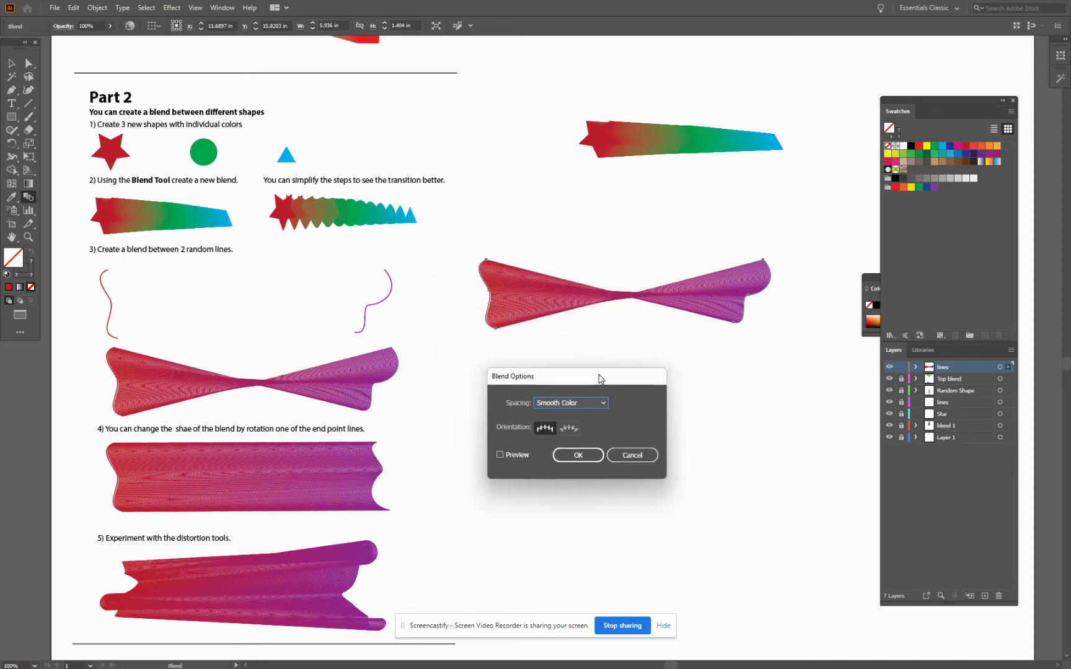
{"action": "left_click", "coordinate": [605, 402]}
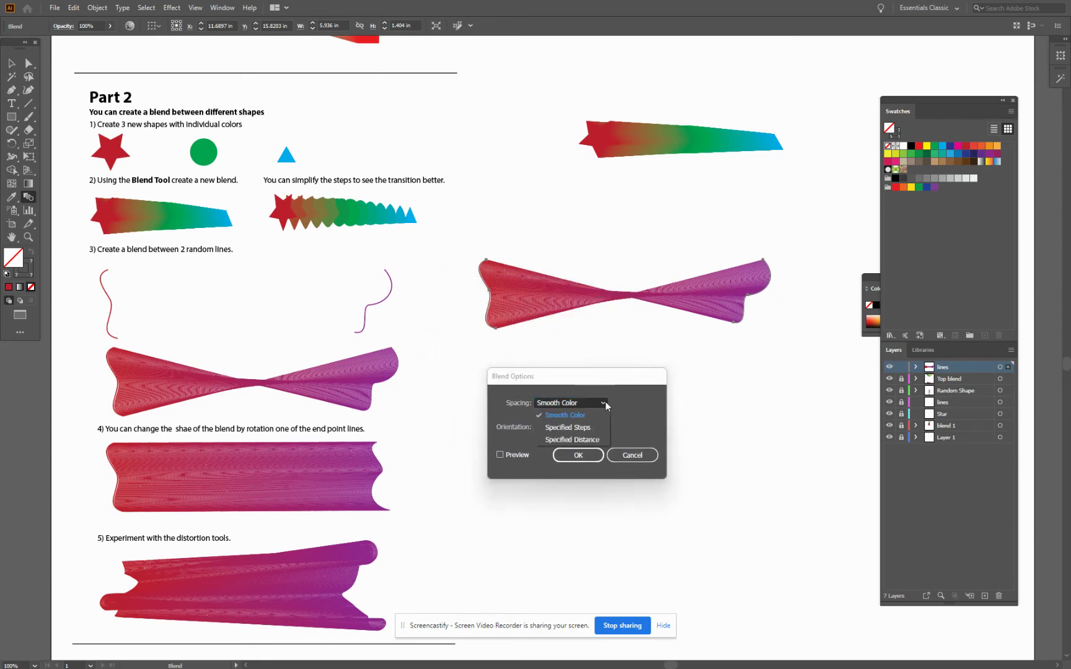
{"action": "left_click", "coordinate": [587, 428]}
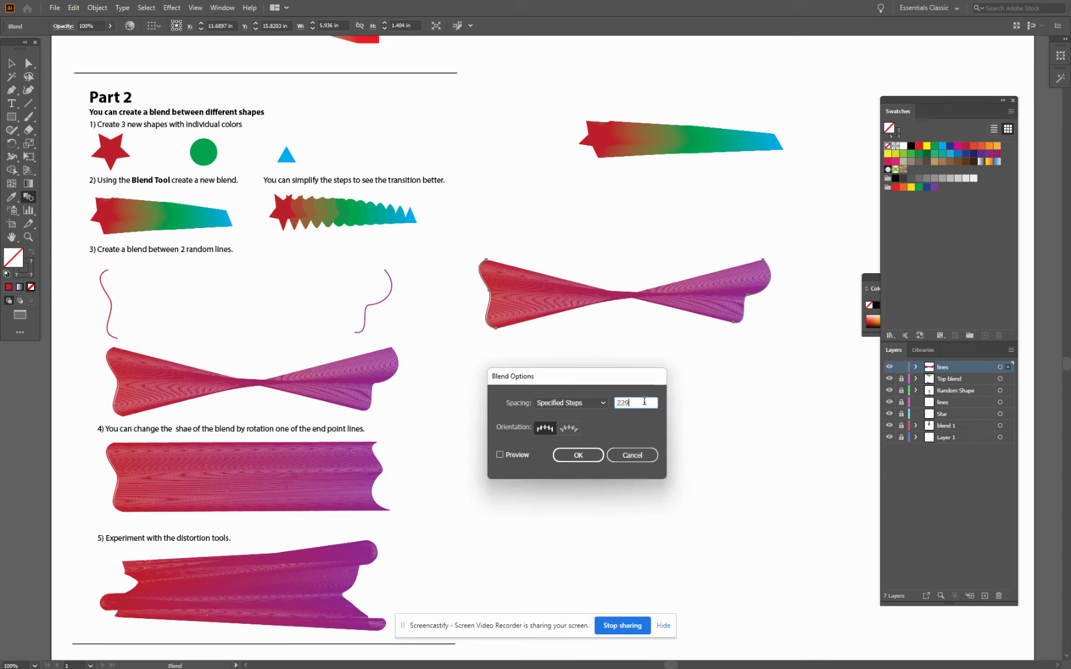
{"action": "type", "text": "100"}
{"action": "left_click", "coordinate": [594, 455]}
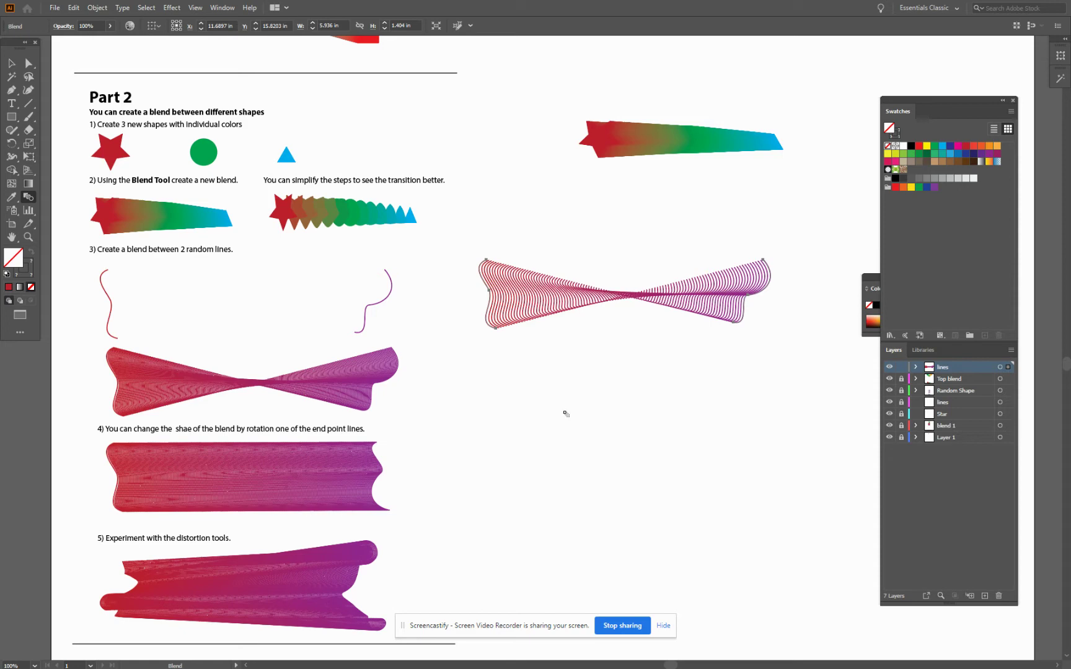
Expand the lines layer, select one blend end path, and rotate it clockwise.
{"action": "left_click", "coordinate": [915, 367]}
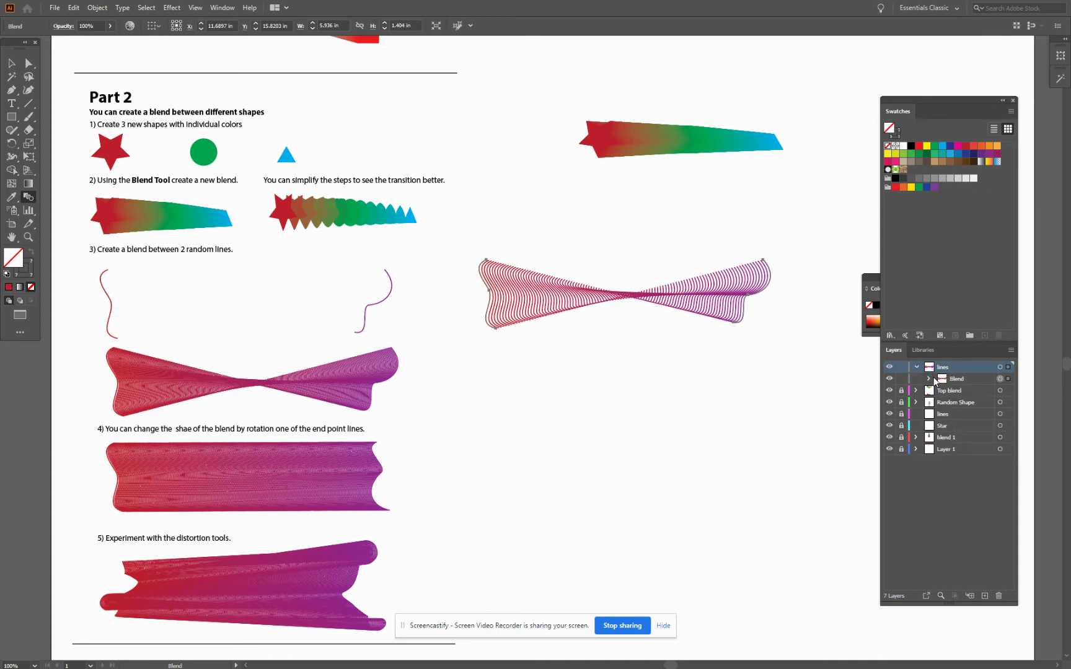
{"action": "left_click", "coordinate": [929, 380]}
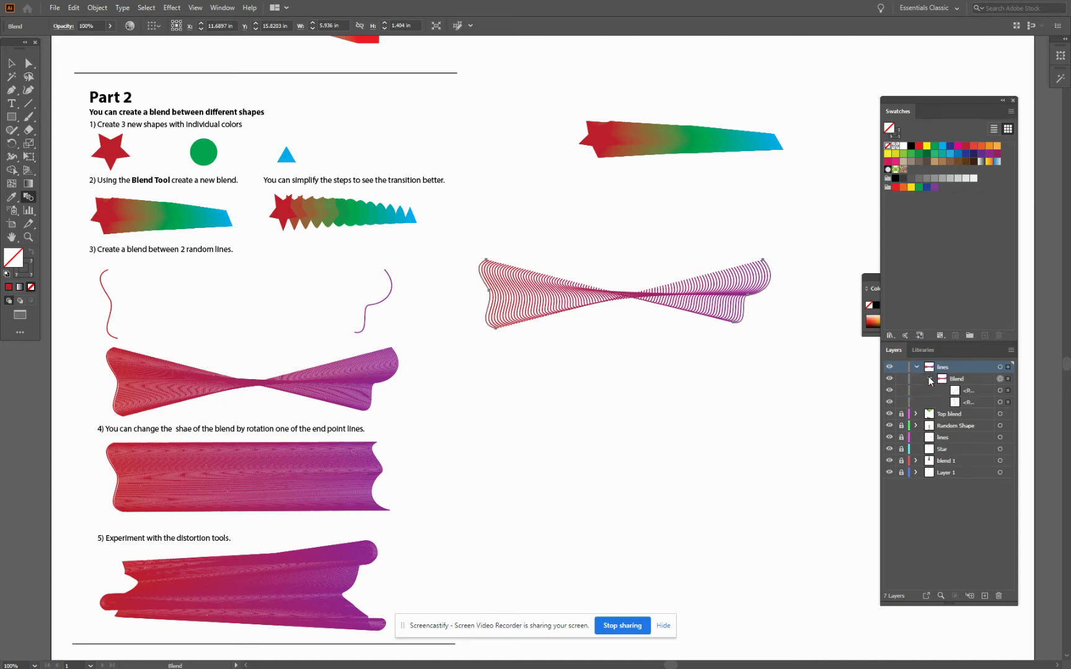
{"action": "left_click", "coordinate": [1000, 391]}
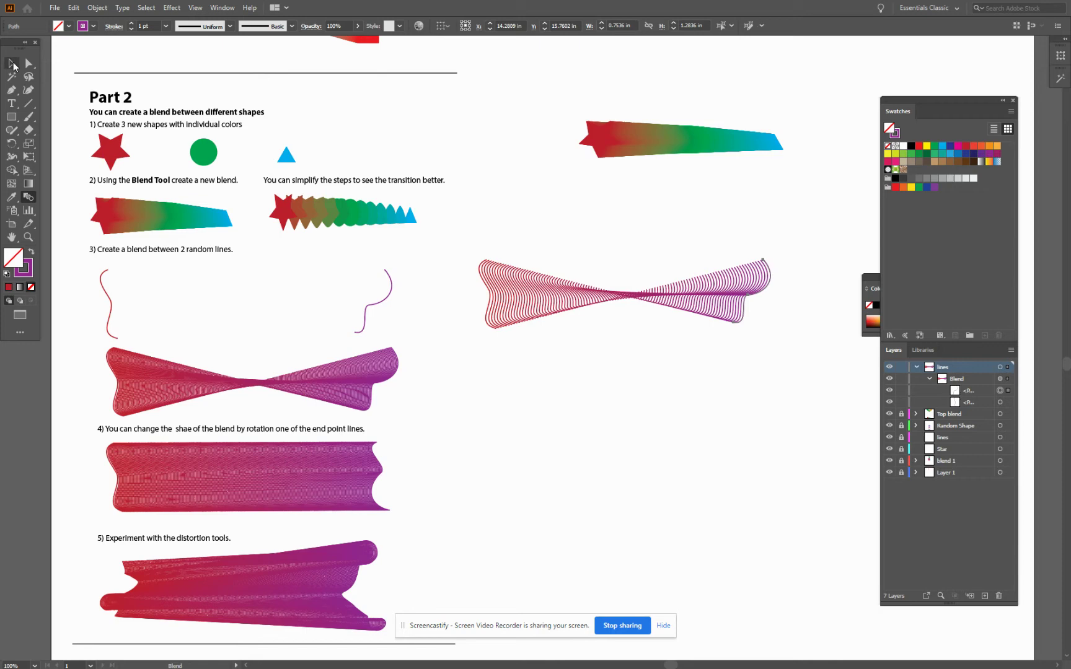
{"action": "left_click", "coordinate": [12, 64]}
{"action": "mouse_move", "coordinate": [777, 269]}
{"action": "left_mouse_down"}
{"action": "mouse_move", "coordinate": [781, 297]}
{"action": "mouse_move", "coordinate": [778, 256]}
{"action": "mouse_move", "coordinate": [778, 271]}
{"action": "left_mouse_up"}
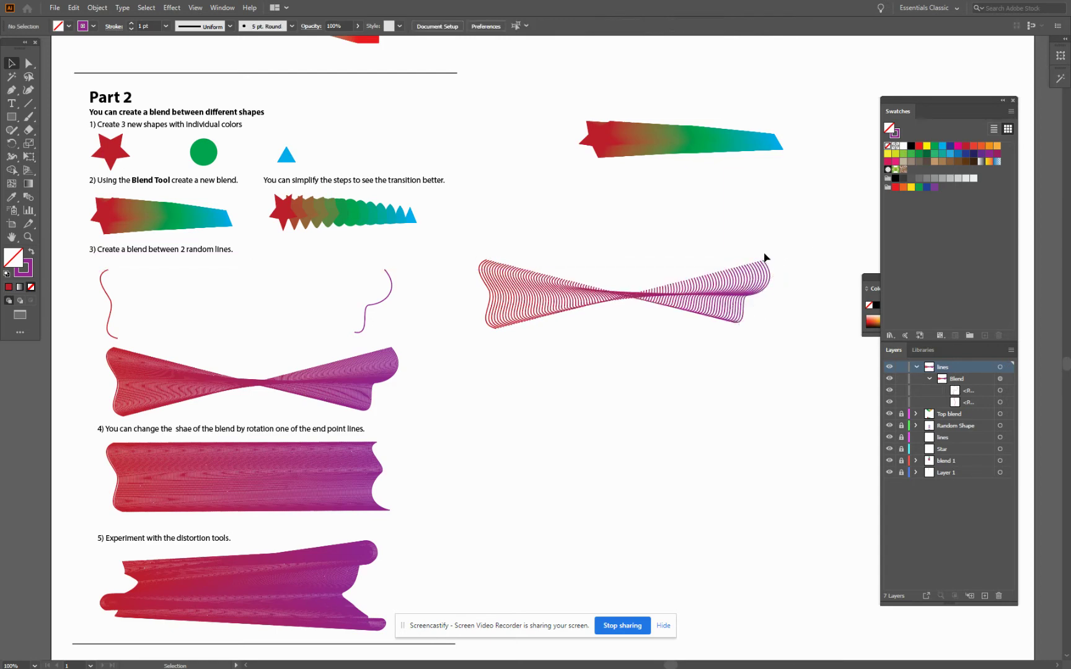
{"action": "left_click", "coordinate": [762, 257]}
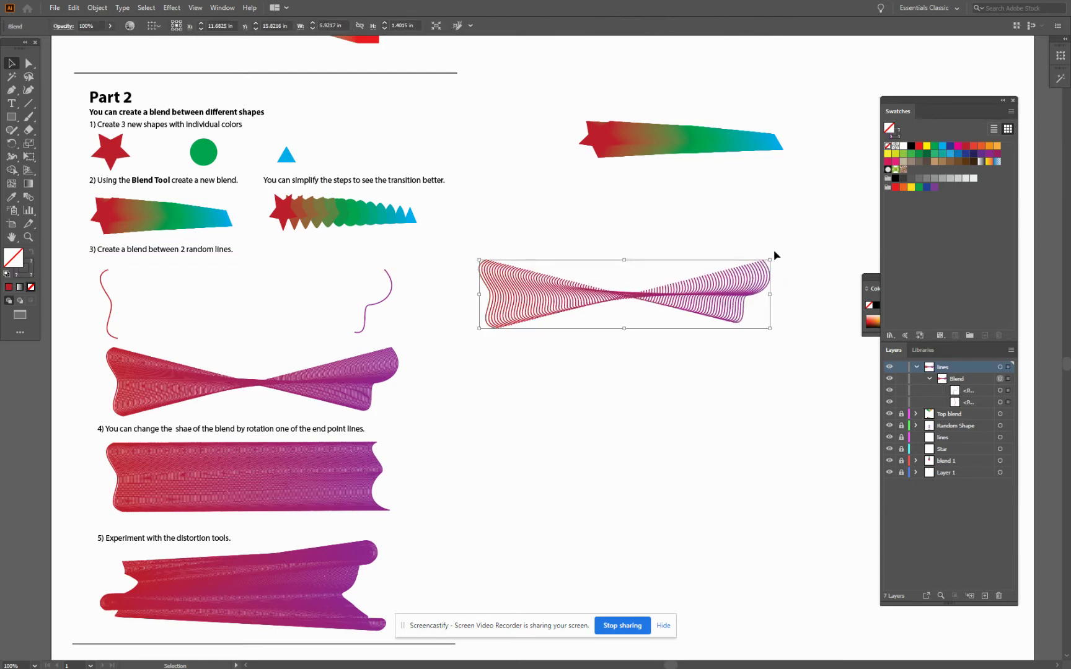
{"action": "left_click", "coordinate": [775, 255]}
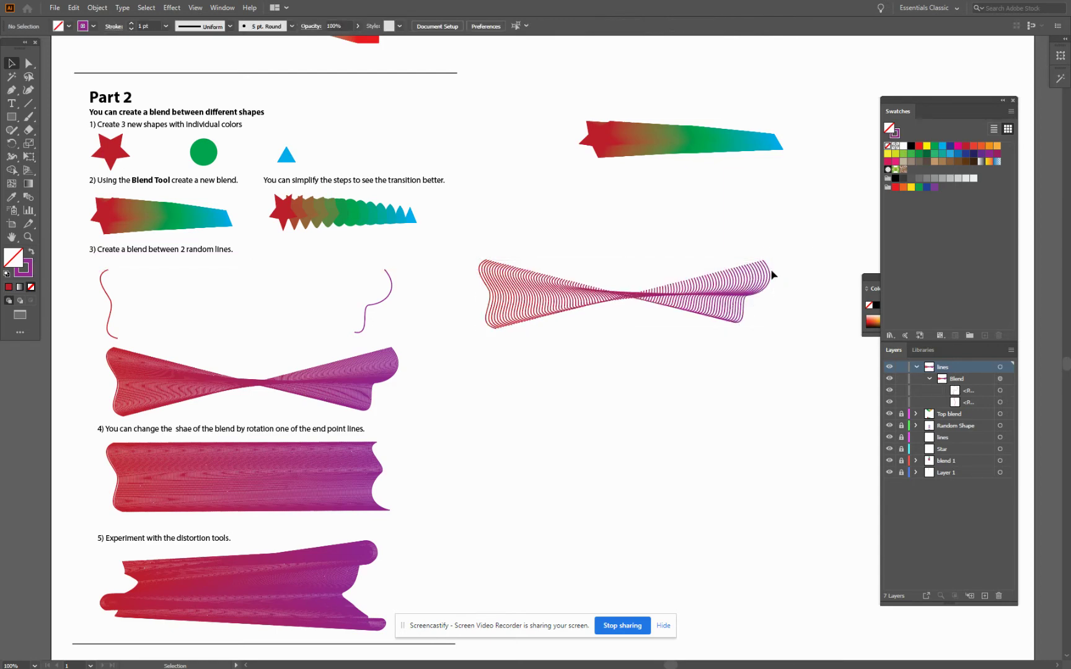
Rotate the end line upright, stretch it wider, and move the blend down-right.
{"action": "left_click", "coordinate": [1000, 390]}
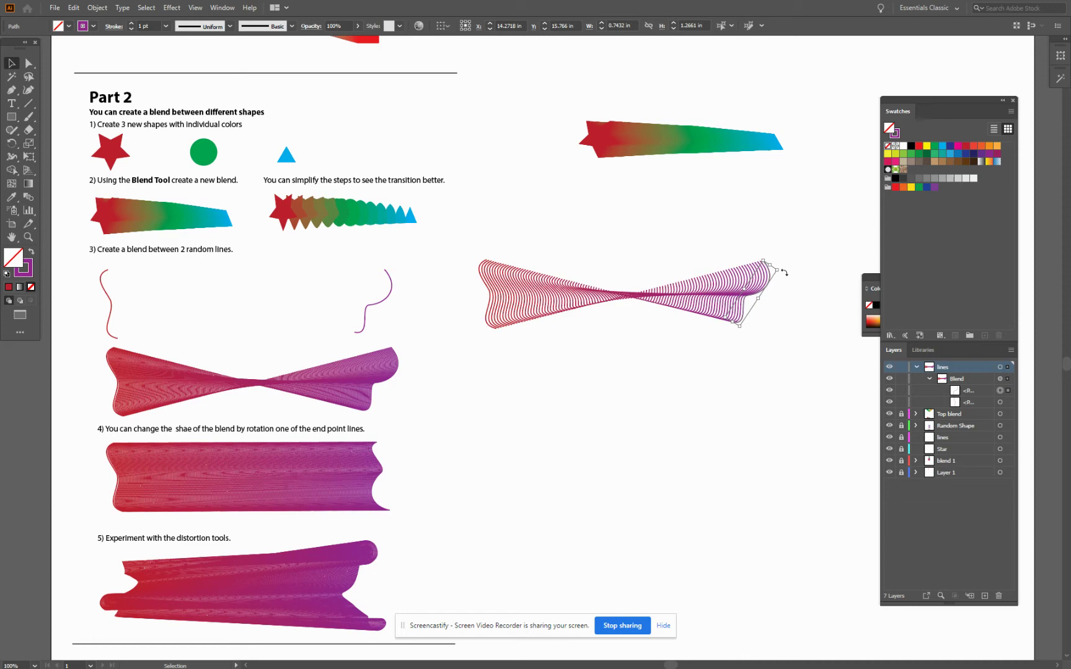
{"action": "left_click_drag", "start_coordinate": [784, 273], "coordinate": [736, 339]}
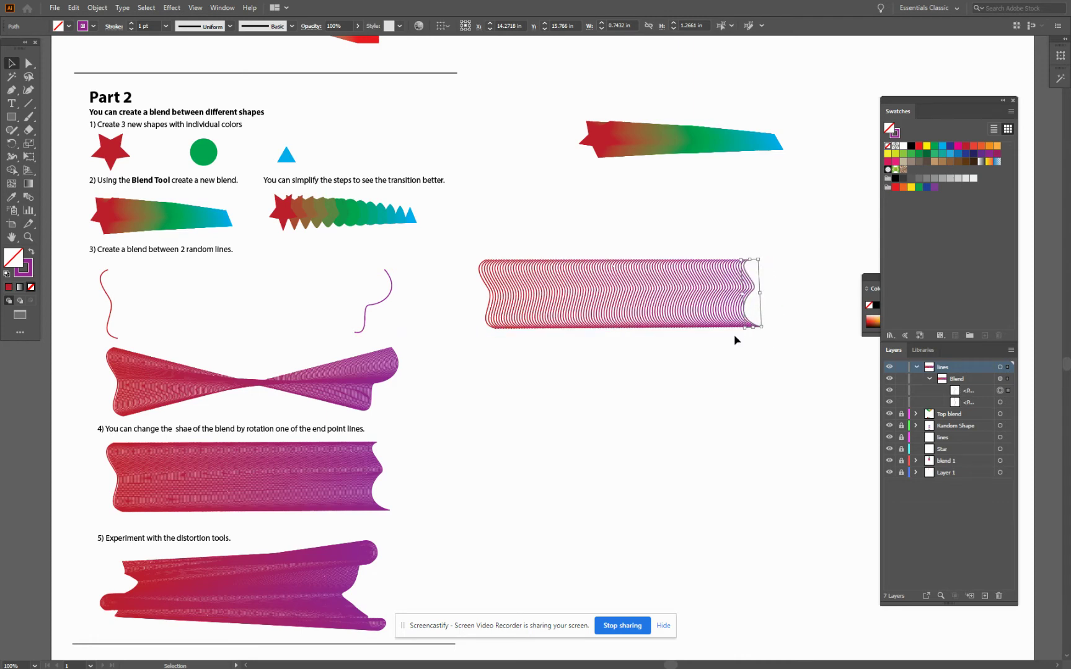
{"action": "left_click_drag", "start_coordinate": [760, 293], "coordinate": [795, 295]}
{"action": "left_click", "coordinate": [751, 378]}
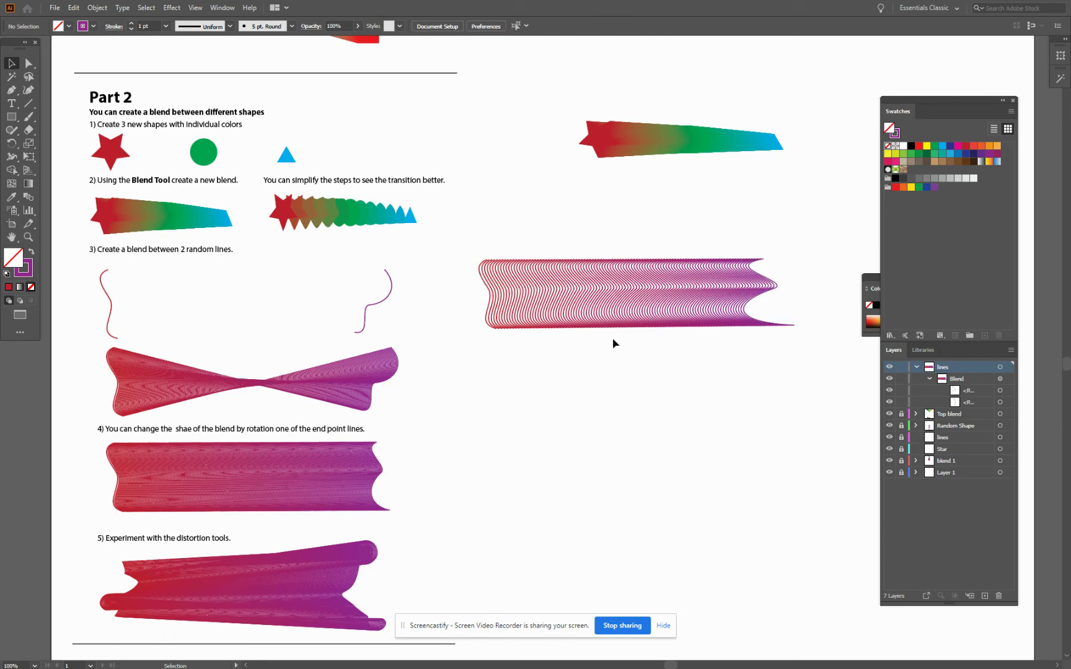
{"action": "scroll", "coordinate": [613, 343], "scroll_direction": "down", "scroll_amount": 2}
{"action": "left_click_drag", "start_coordinate": [613, 251], "coordinate": [681, 390]}
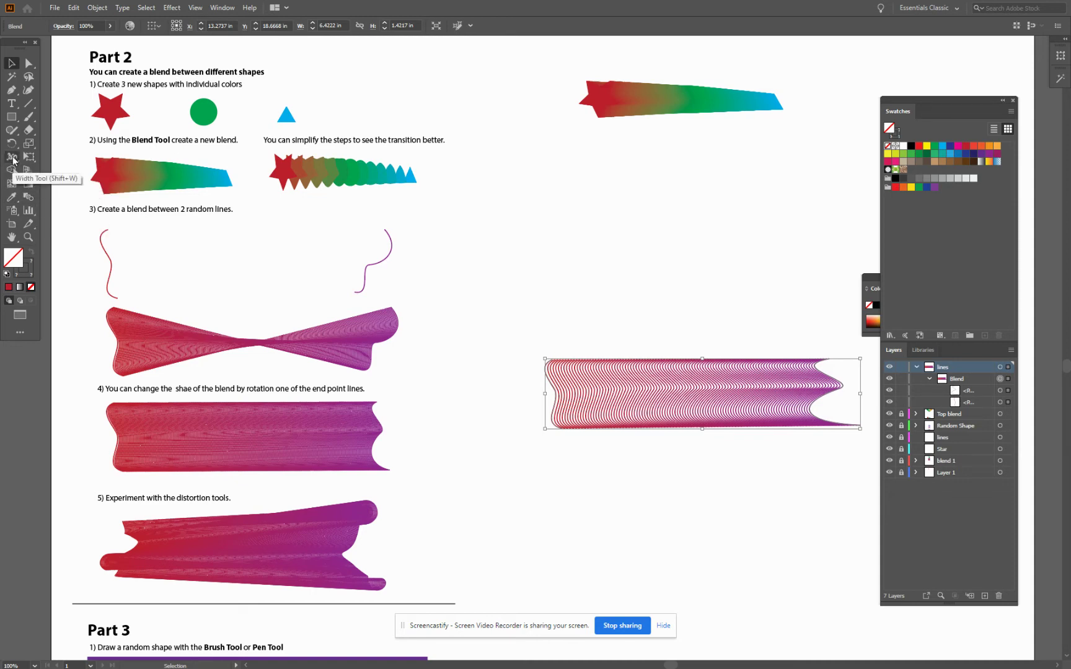
Twirl the blend's left end and lower strands into spirals with the Twirl tool.
{"action": "left_click", "coordinate": [13, 159]}
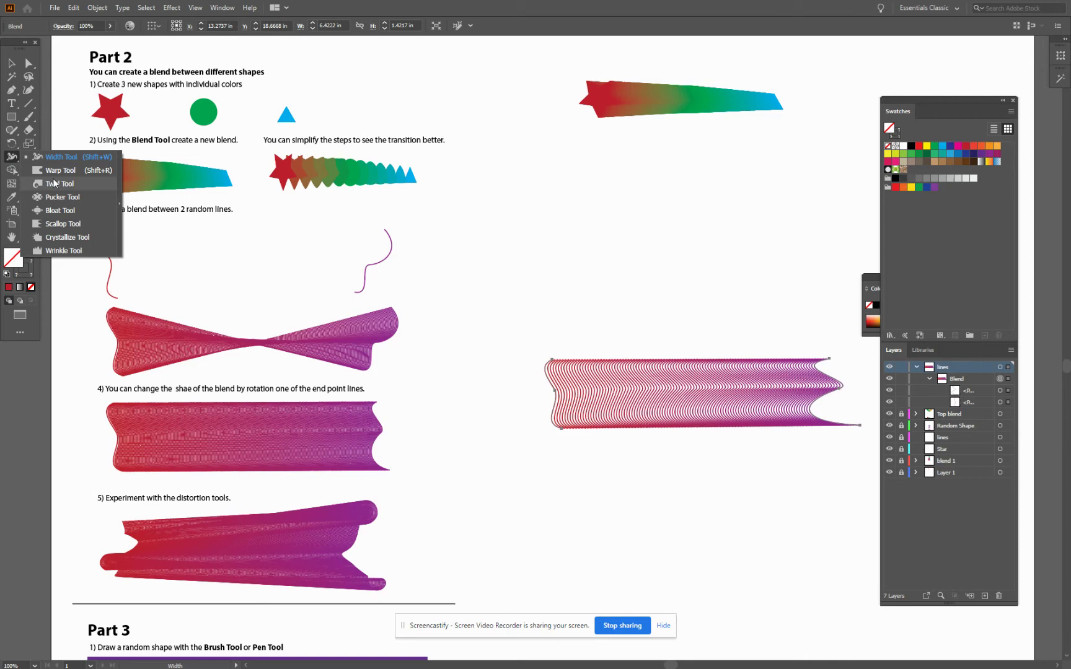
{"action": "left_click", "coordinate": [54, 184]}
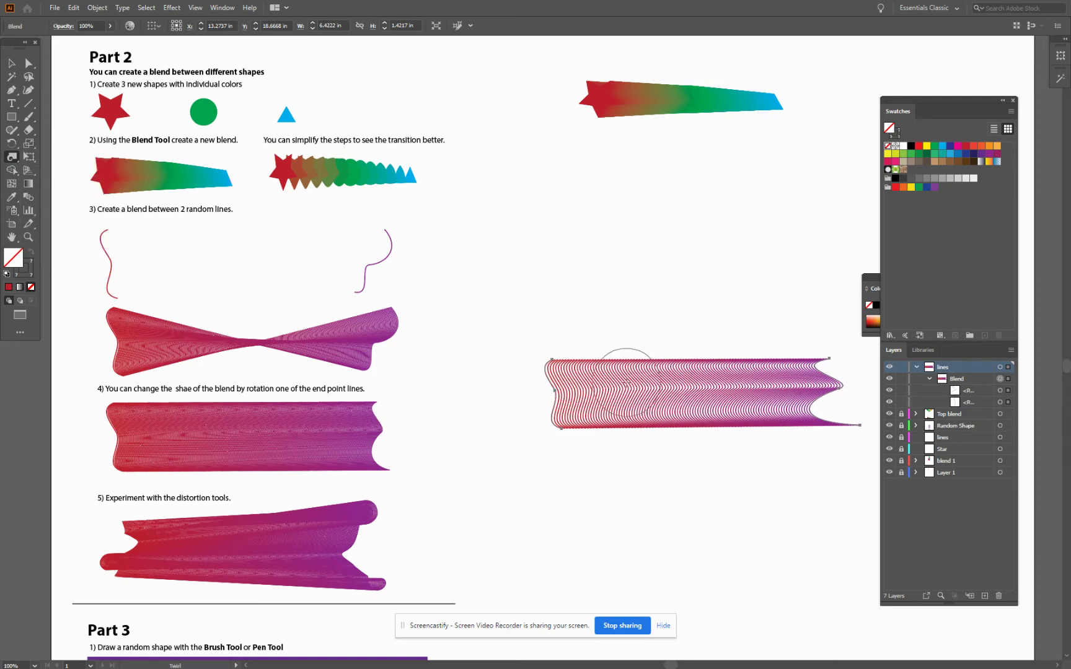
{"action": "left_click_drag", "start_coordinate": [552, 359], "coordinate": [551, 360]}
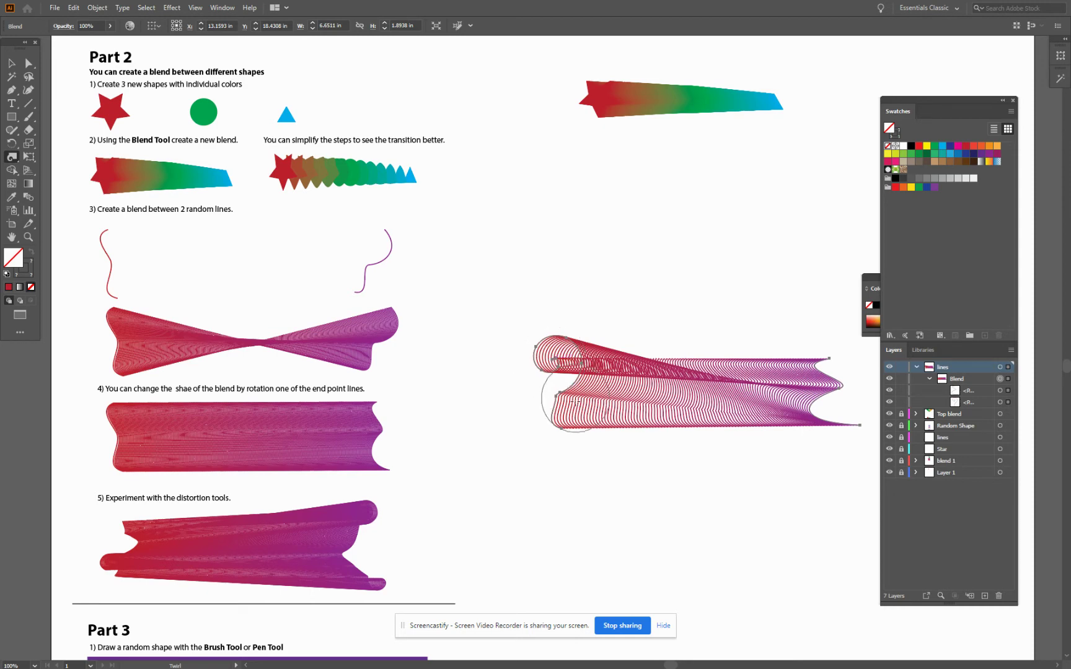
{"action": "left_click_drag", "start_coordinate": [559, 427], "coordinate": [860, 425]}
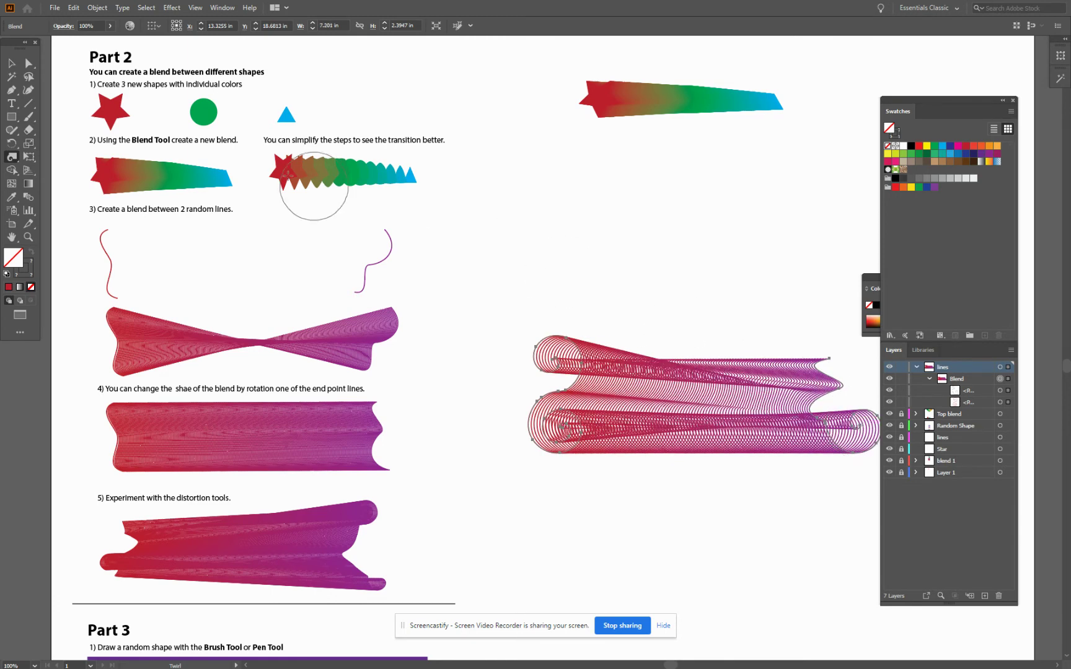
{"action": "left_click", "coordinate": [12, 63]}
Scroll down to Part 3 and unlock the lower layers.
{"action": "left_click", "coordinate": [606, 441]}
{"action": "scroll", "coordinate": [606, 441], "scroll_direction": "up", "scroll_amount": 1}
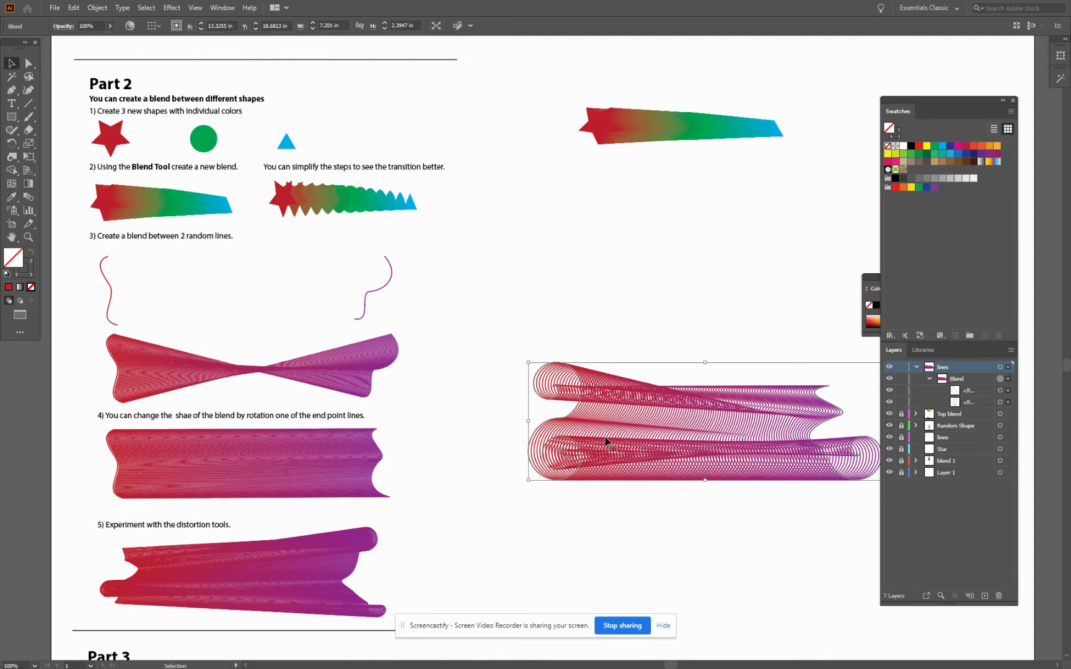
{"action": "scroll", "coordinate": [607, 440], "scroll_direction": "down", "scroll_amount": 8}
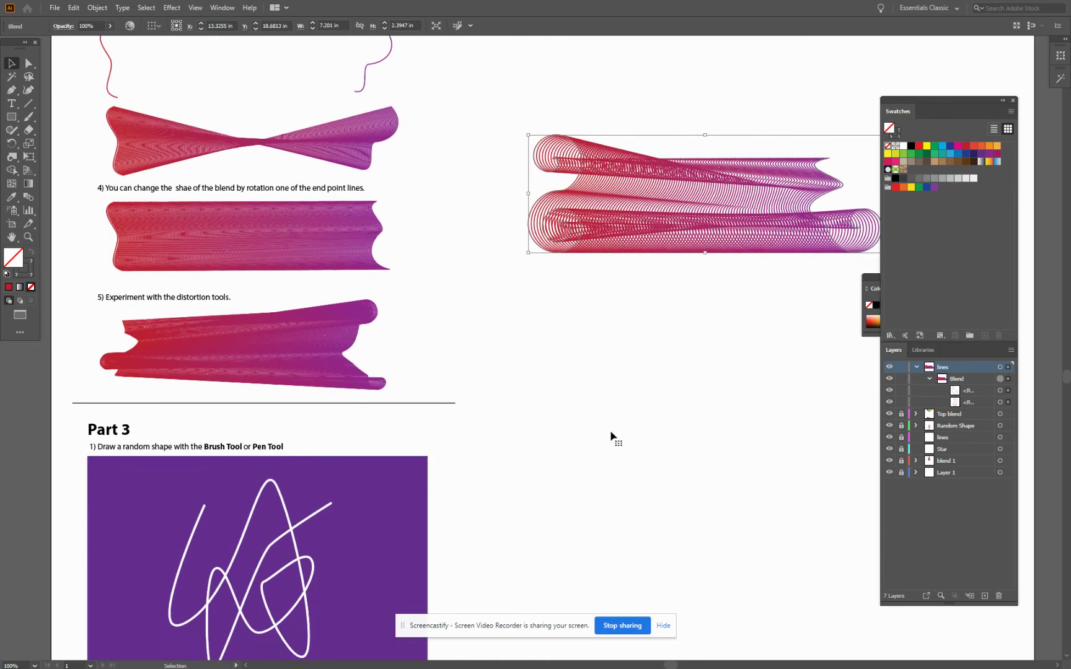
{"action": "scroll", "coordinate": [612, 437], "scroll_direction": "down", "scroll_amount": 8}
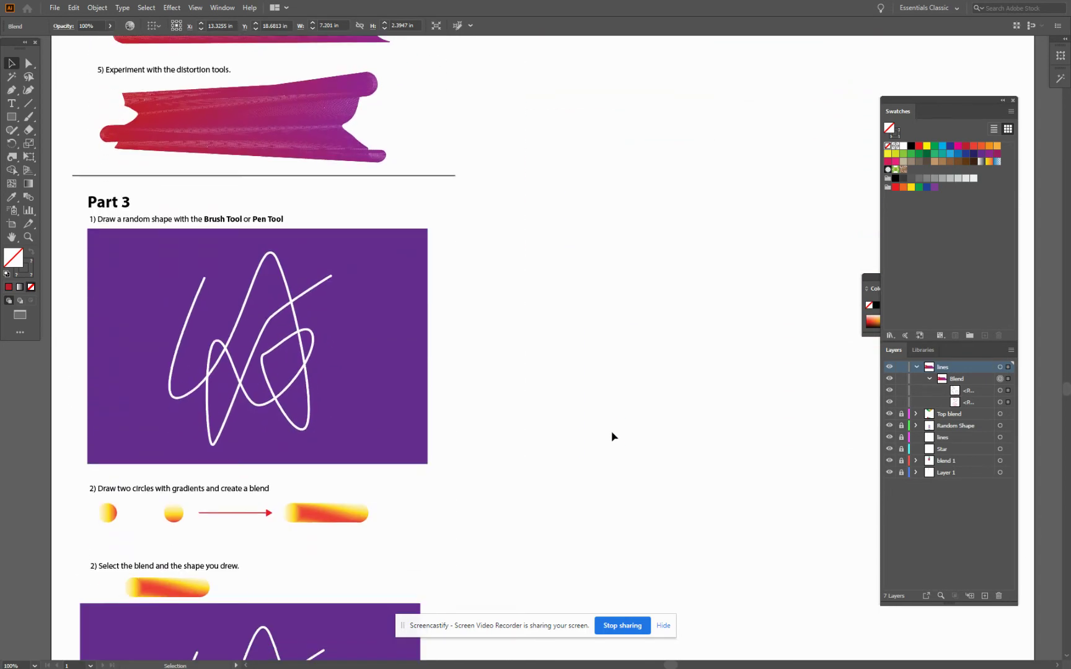
{"action": "scroll", "coordinate": [611, 437], "scroll_direction": "down", "scroll_amount": 6}
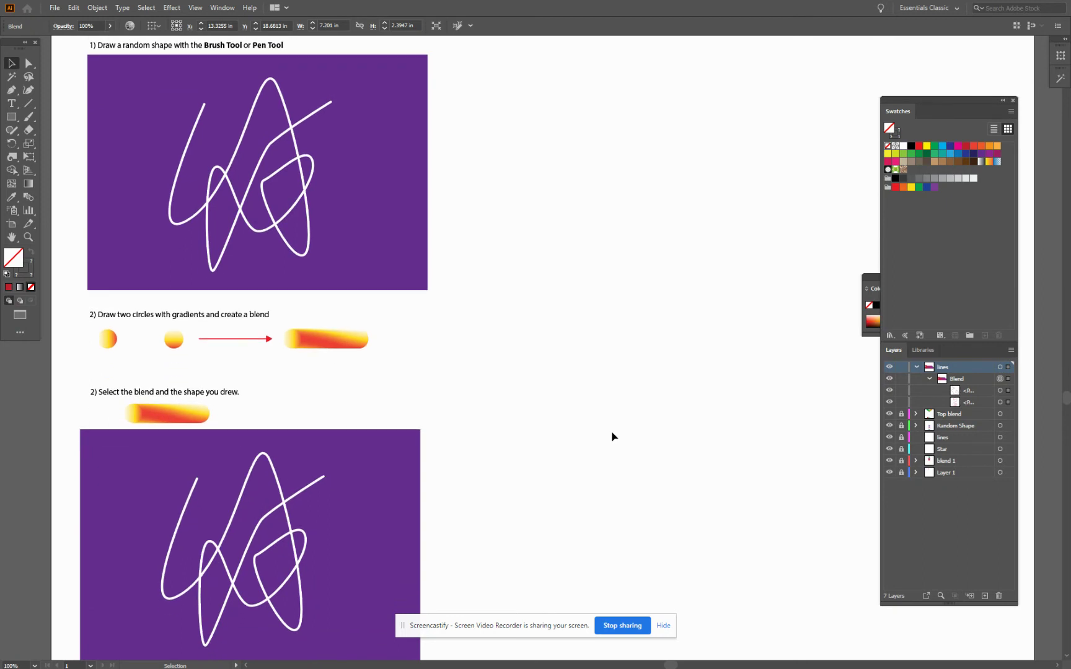
{"action": "scroll", "coordinate": [611, 431], "scroll_direction": "down", "scroll_amount": 1}
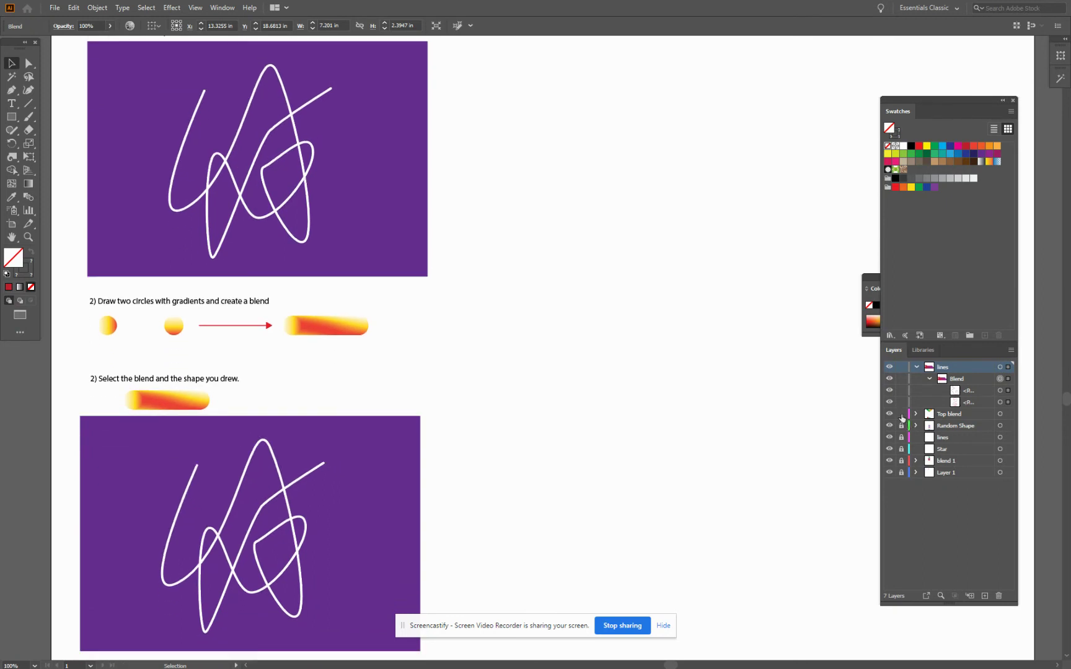
{"action": "left_click_drag", "start_coordinate": [901, 425], "coordinate": [902, 492]}
{"action": "left_click", "coordinate": [917, 368]}
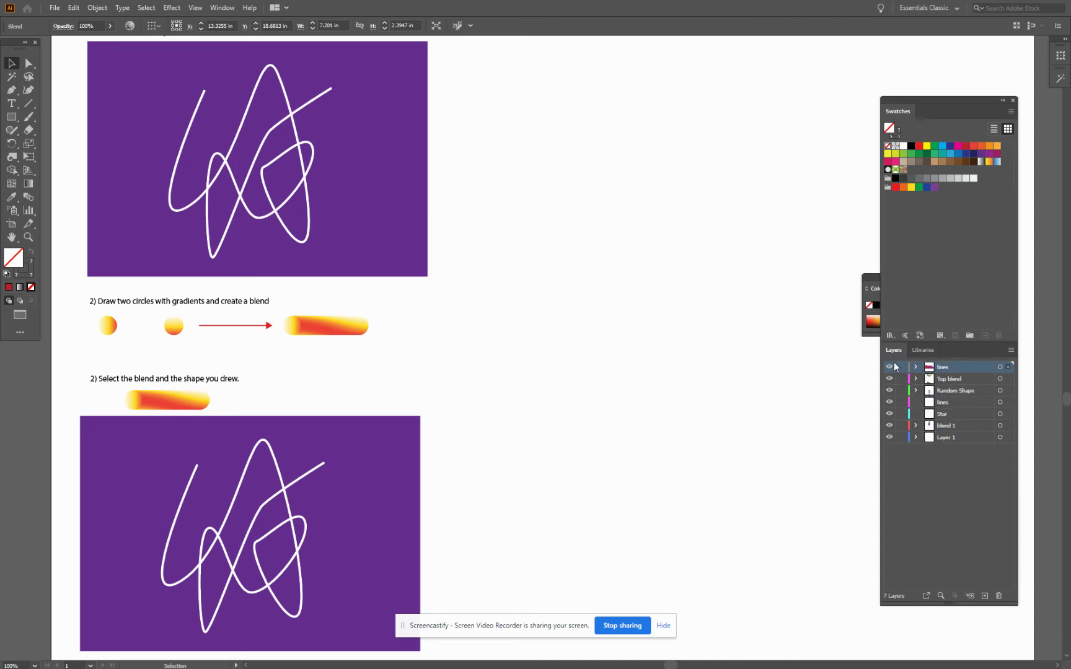
Copy the Part 3 purple rectangle together with its white scribble.
{"action": "left_click", "coordinate": [252, 176]}
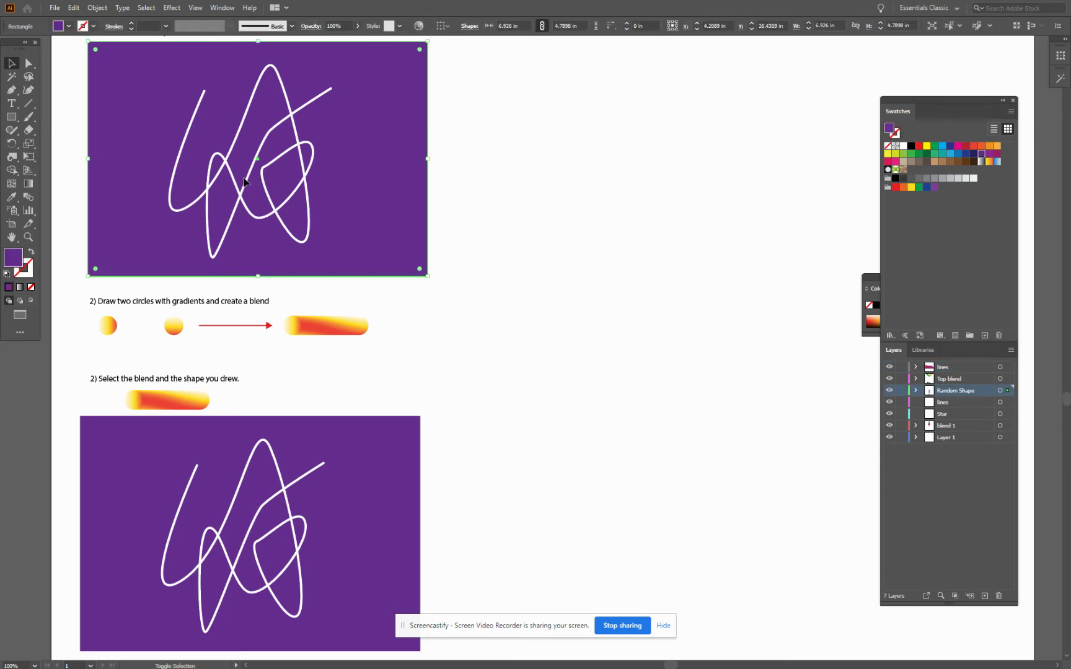
{"action": "left_click", "coordinate": [250, 178], "text": "shift"}
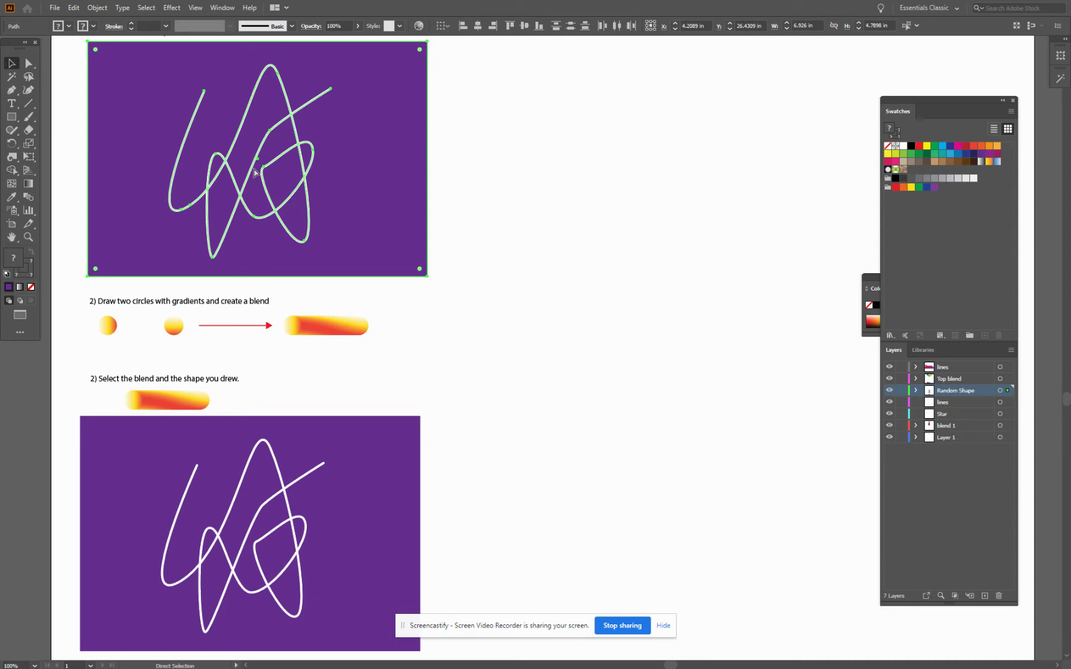
{"action": "key", "text": "ctrl+c"}
{"action": "key", "text": "ctrl+v"}
{"action": "key", "text": "Delete"}
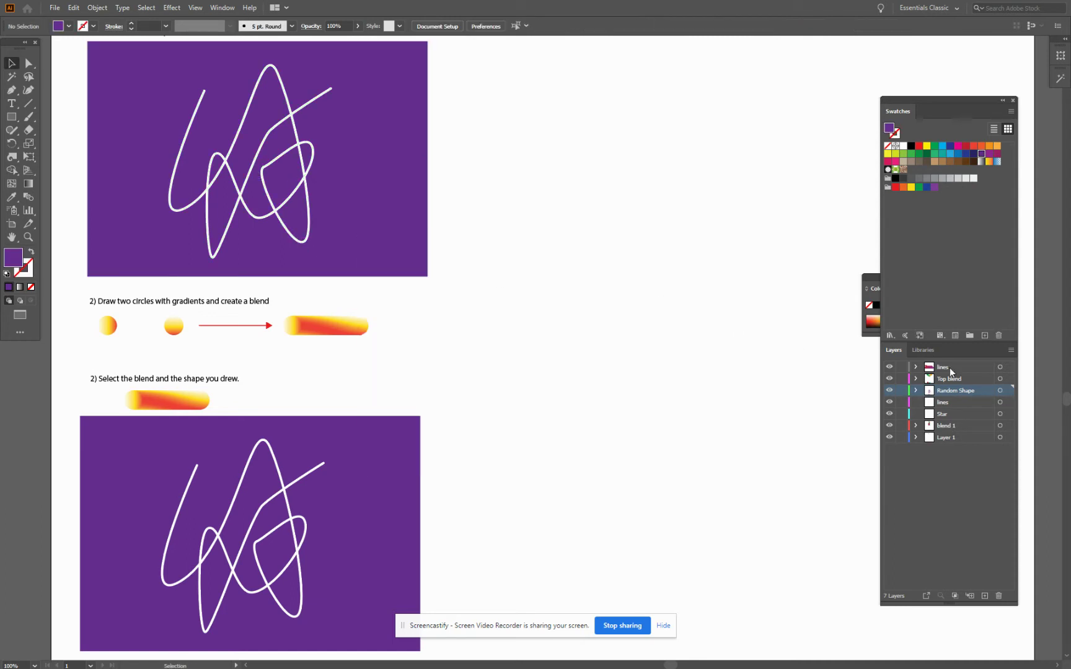
Relock the layers, then add a 'random line' layer at the top of the stack.
{"action": "left_click_drag", "start_coordinate": [901, 368], "coordinate": [905, 461]}
{"action": "left_click", "coordinate": [1010, 352]}
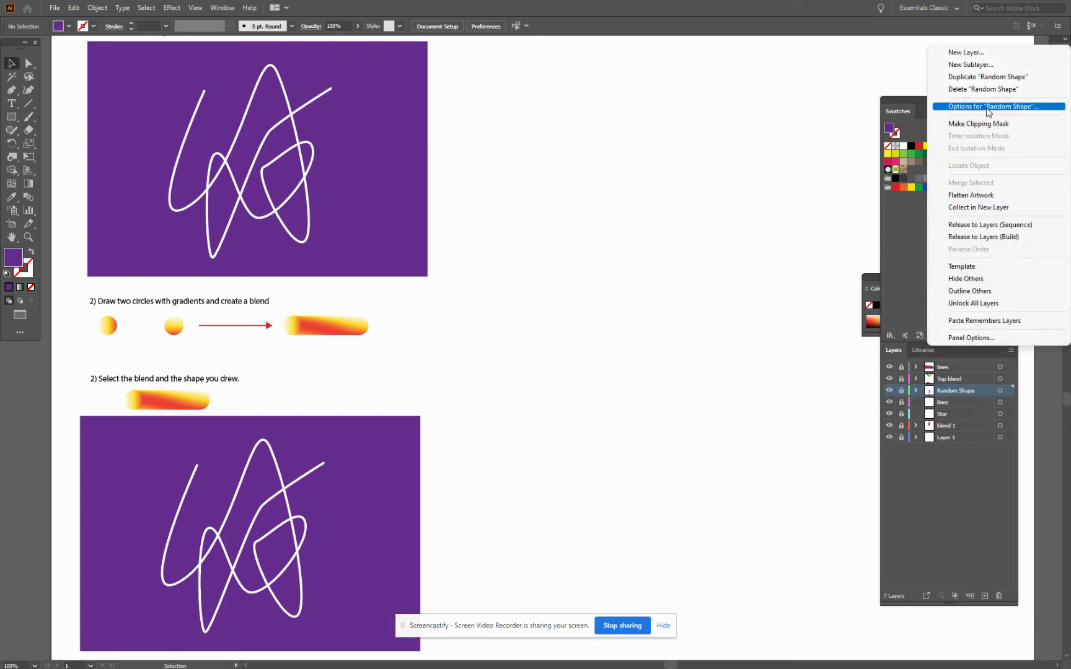
{"action": "left_click", "coordinate": [960, 51]}
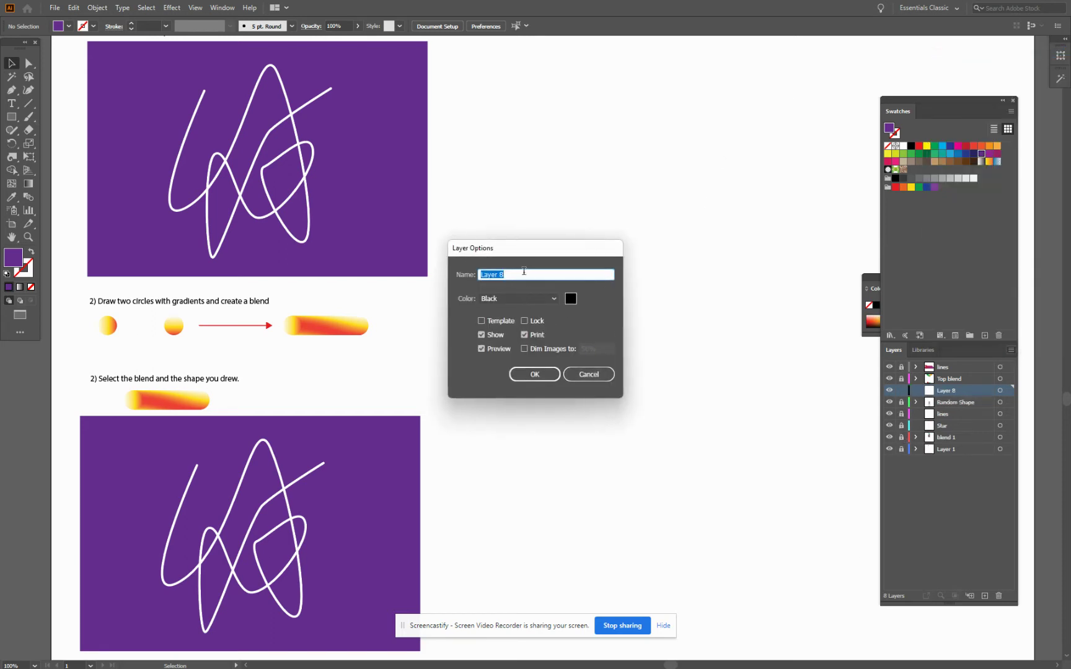
{"action": "type", "text": "random line"}
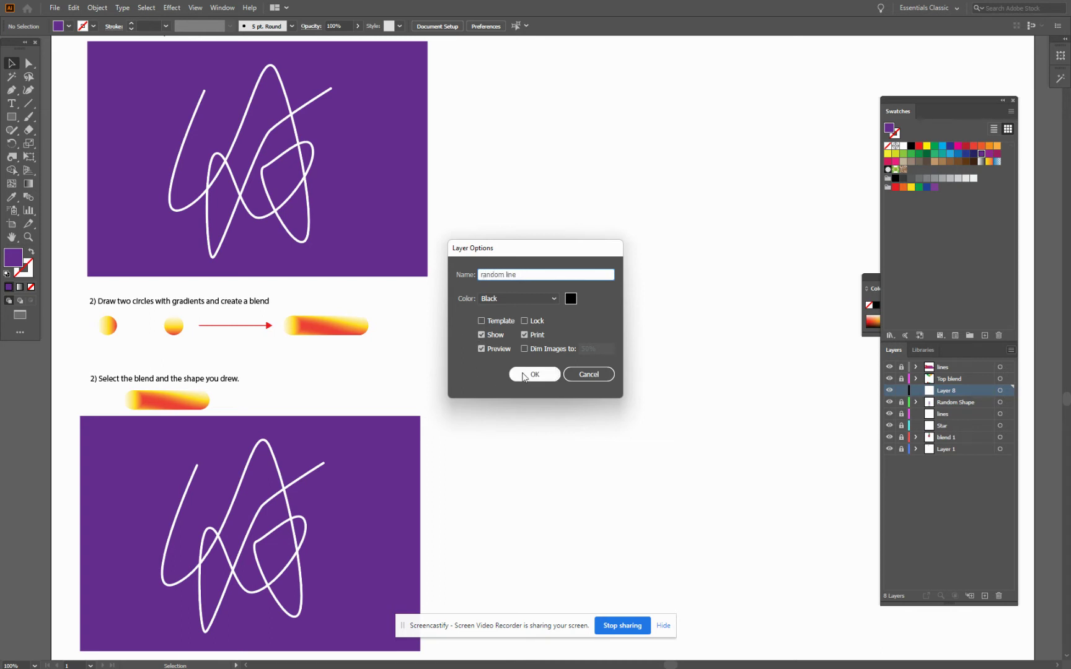
{"action": "left_click", "coordinate": [524, 374]}
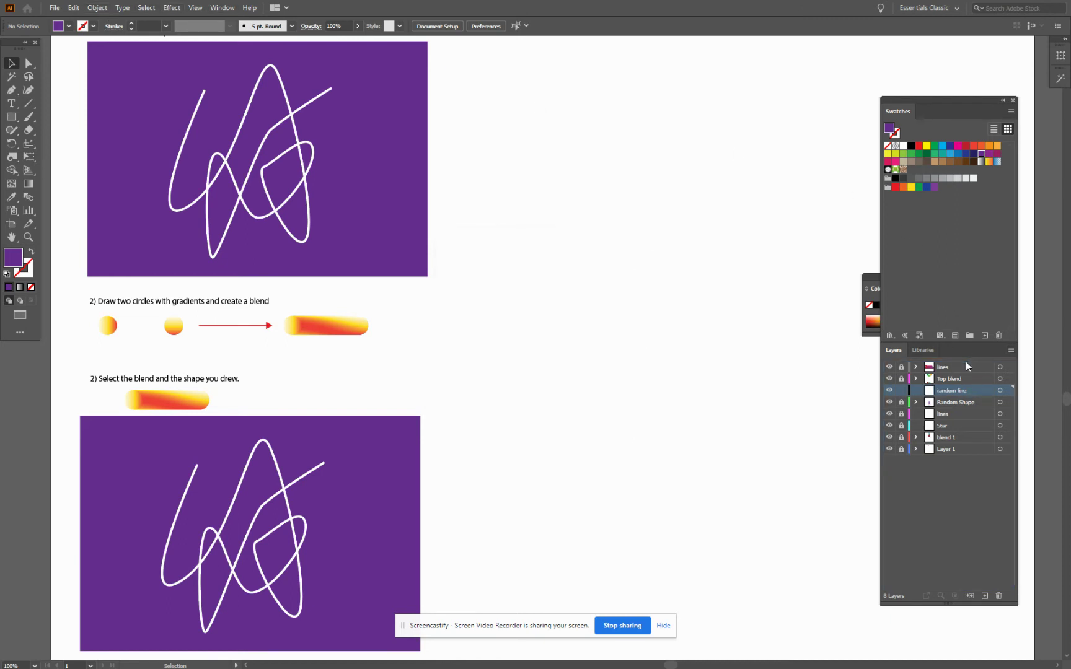
{"action": "mouse_move", "coordinate": [966, 365]}
{"action": "left_mouse_down"}
{"action": "mouse_move", "coordinate": [971, 392]}
{"action": "mouse_move", "coordinate": [974, 379]}
{"action": "left_mouse_up"}
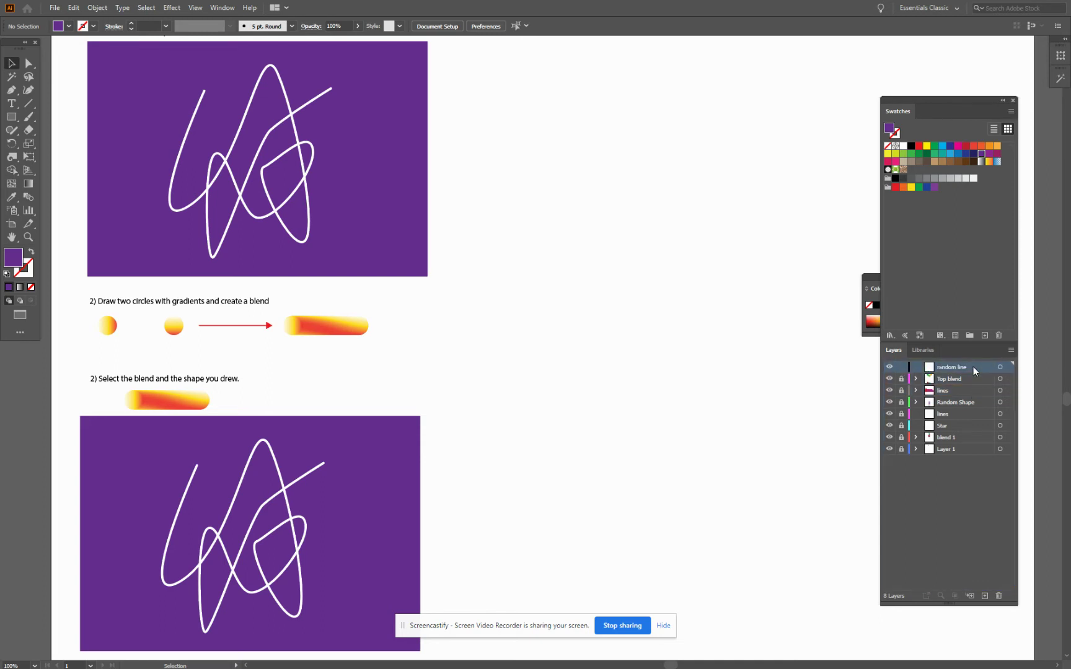
Paste the purple scribble artwork and place it beside the Part 3 example.
{"action": "left_click", "coordinate": [94, 8]}
{"action": "mouse_move", "coordinate": [74, 8]}
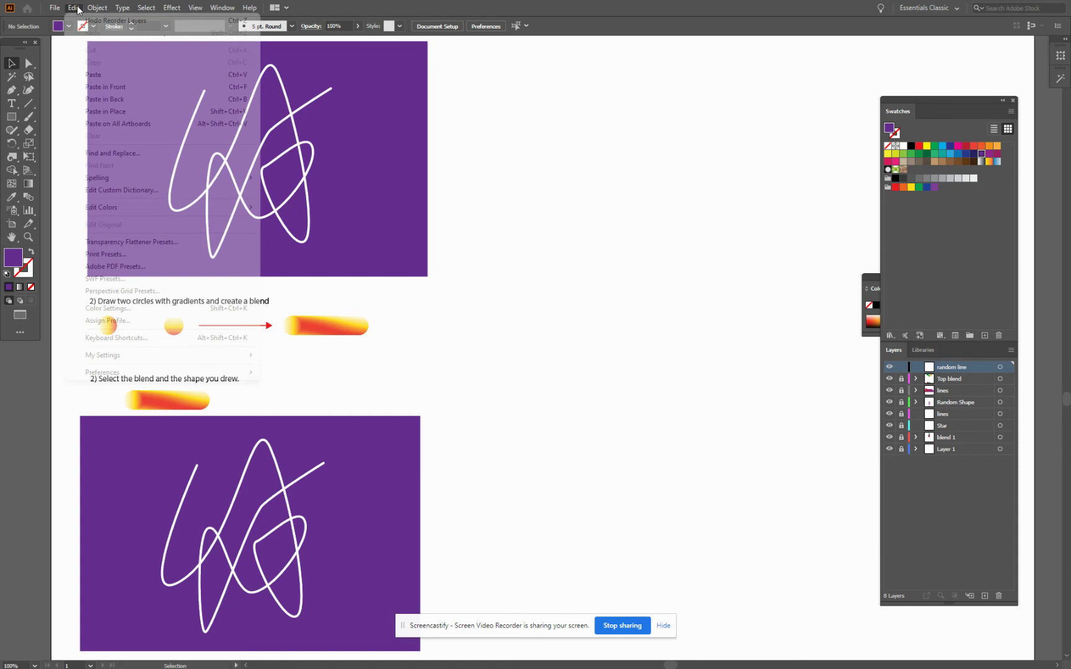
{"action": "left_click", "coordinate": [93, 71]}
{"action": "left_click_drag", "start_coordinate": [496, 277], "coordinate": [635, 333]}
{"action": "scroll", "coordinate": [638, 352], "scroll_direction": "down", "scroll_amount": 6}
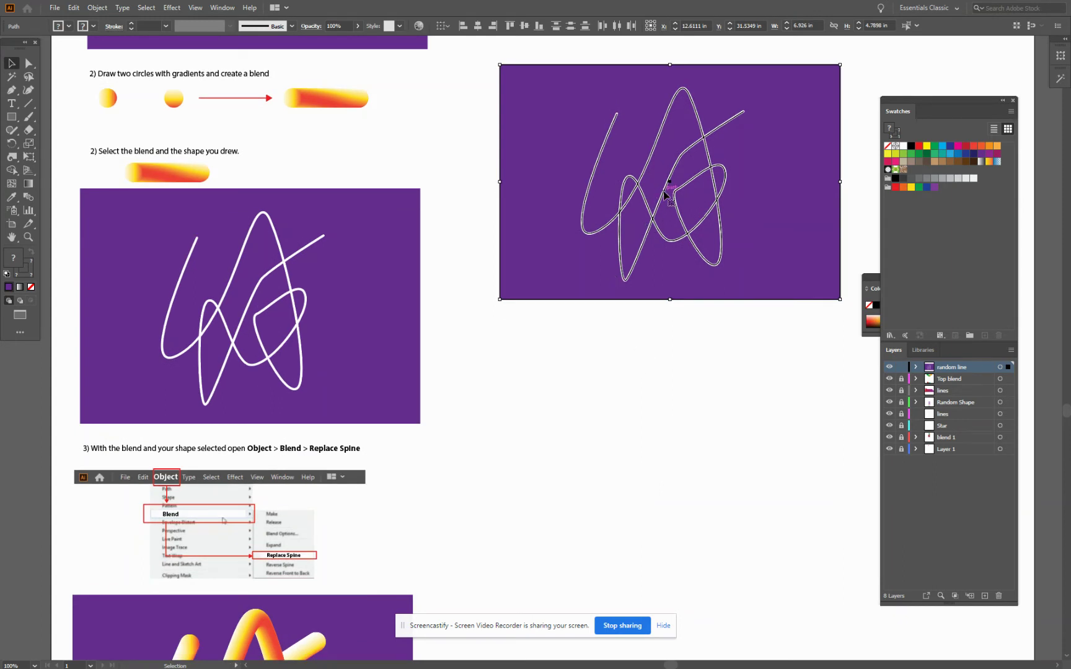
{"action": "left_click_drag", "start_coordinate": [661, 193], "coordinate": [655, 322]}
{"action": "key", "text": "ctrl+shift+a"}
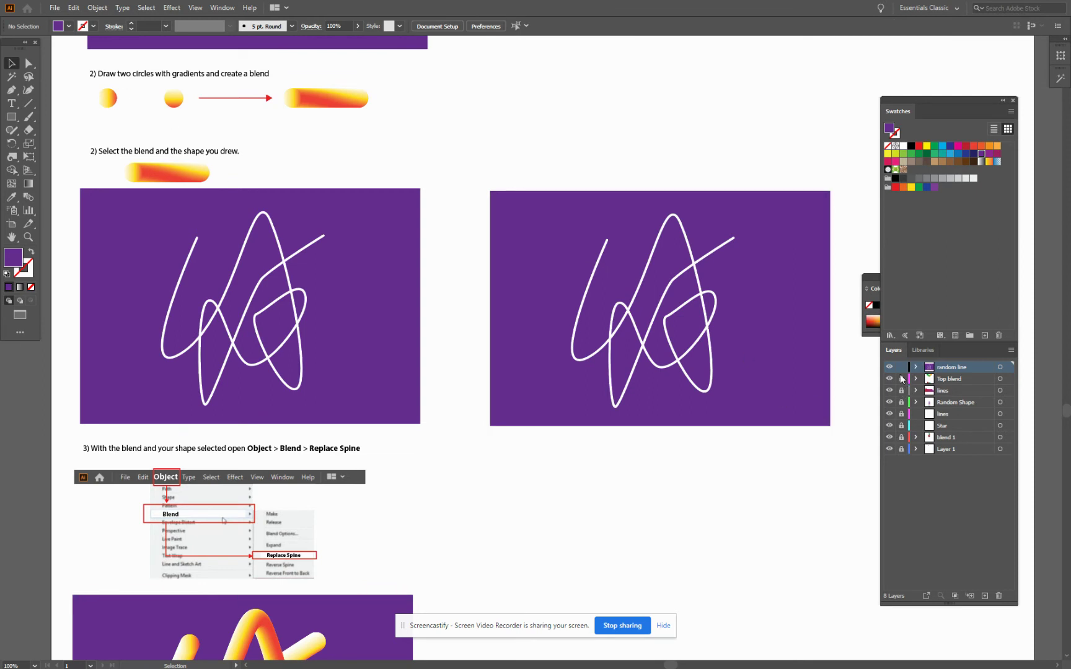
{"action": "left_click_drag", "start_coordinate": [901, 382], "coordinate": [903, 455]}
Paste the two gradient circles onto the random line layer above the right purple artwork.
{"action": "left_click", "coordinate": [108, 98]}
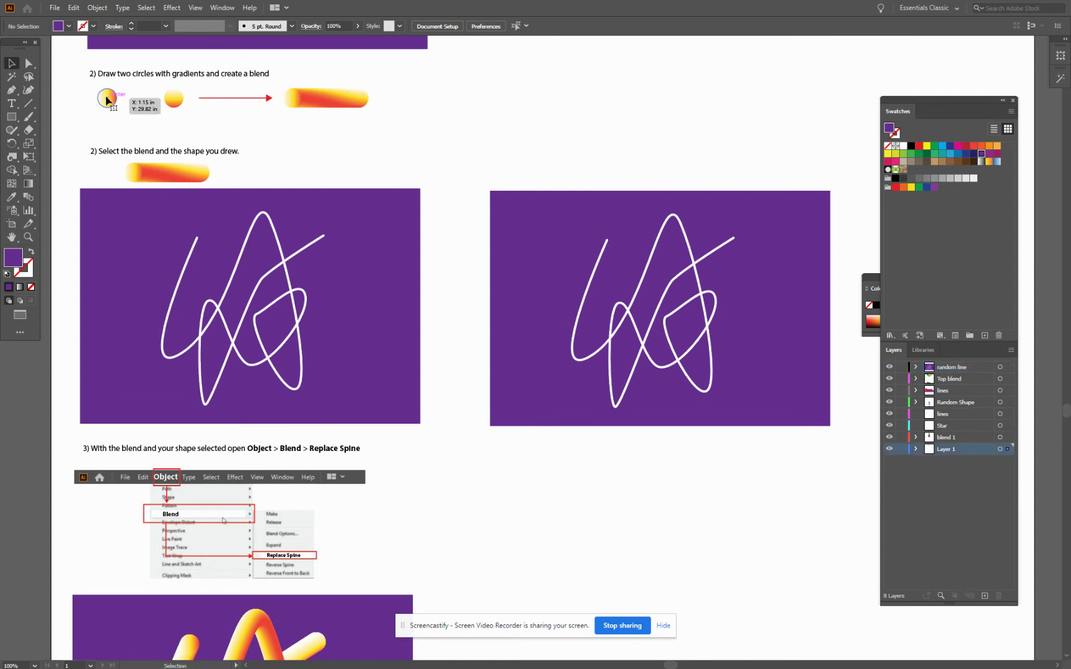
{"action": "left_click", "coordinate": [173, 101], "text": "shift"}
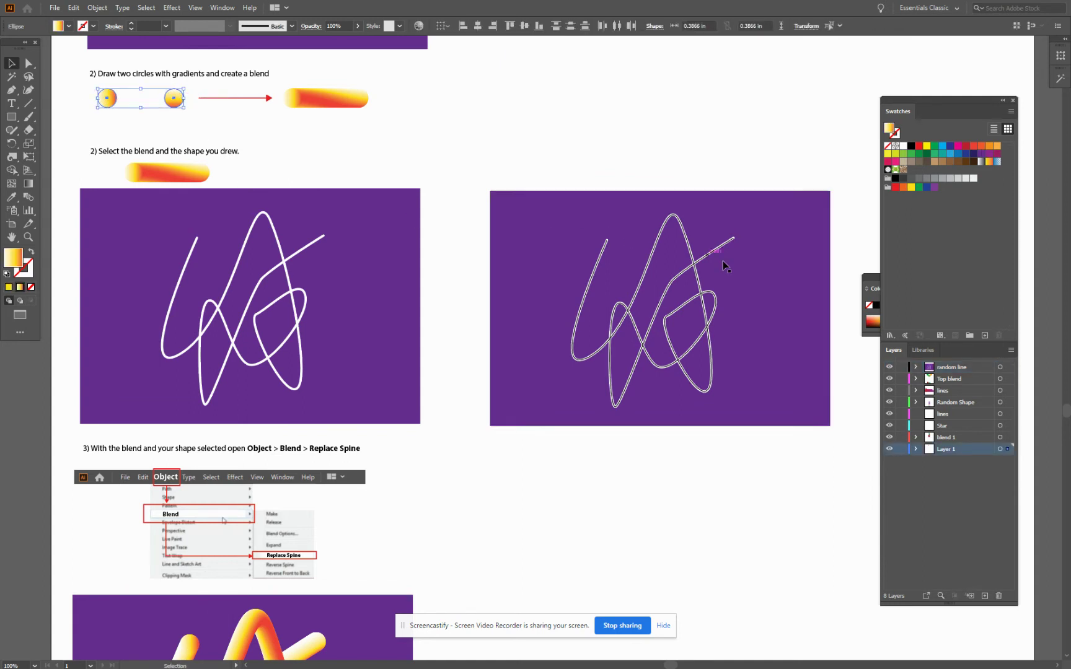
{"action": "left_click_drag", "start_coordinate": [900, 380], "coordinate": [902, 450]}
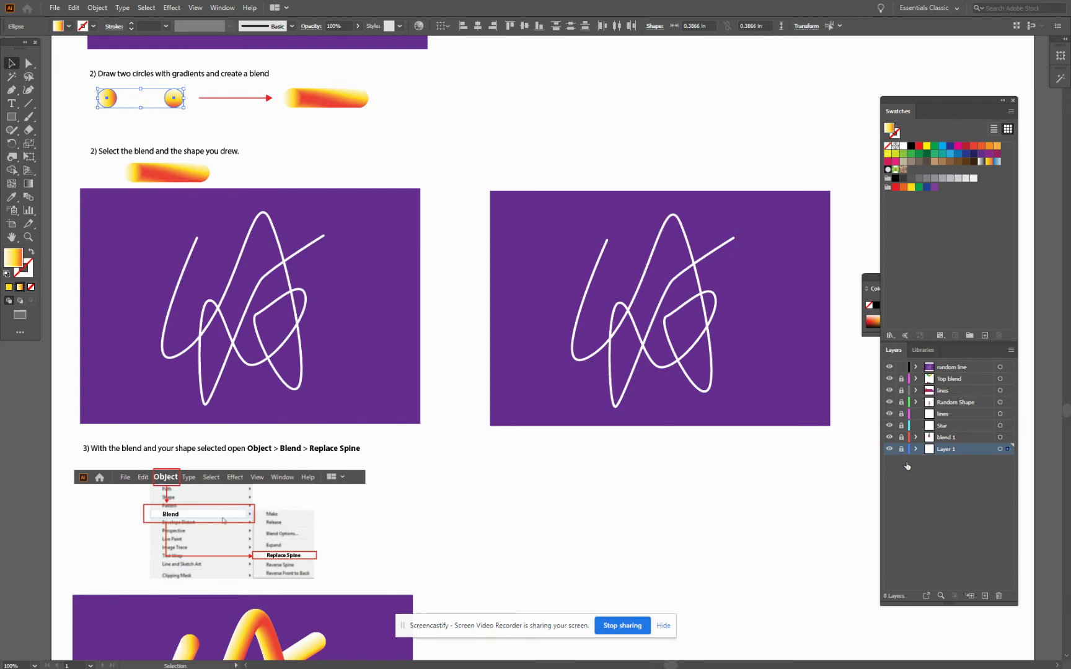
{"action": "left_click", "coordinate": [970, 368]}
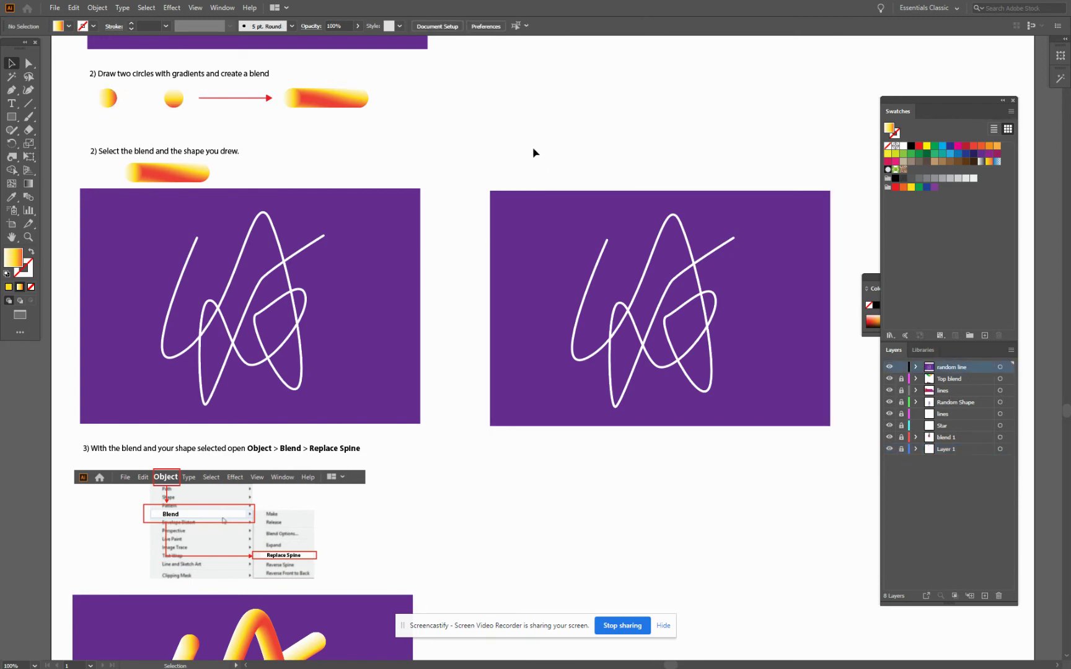
{"action": "key", "text": "ctrl+v"}
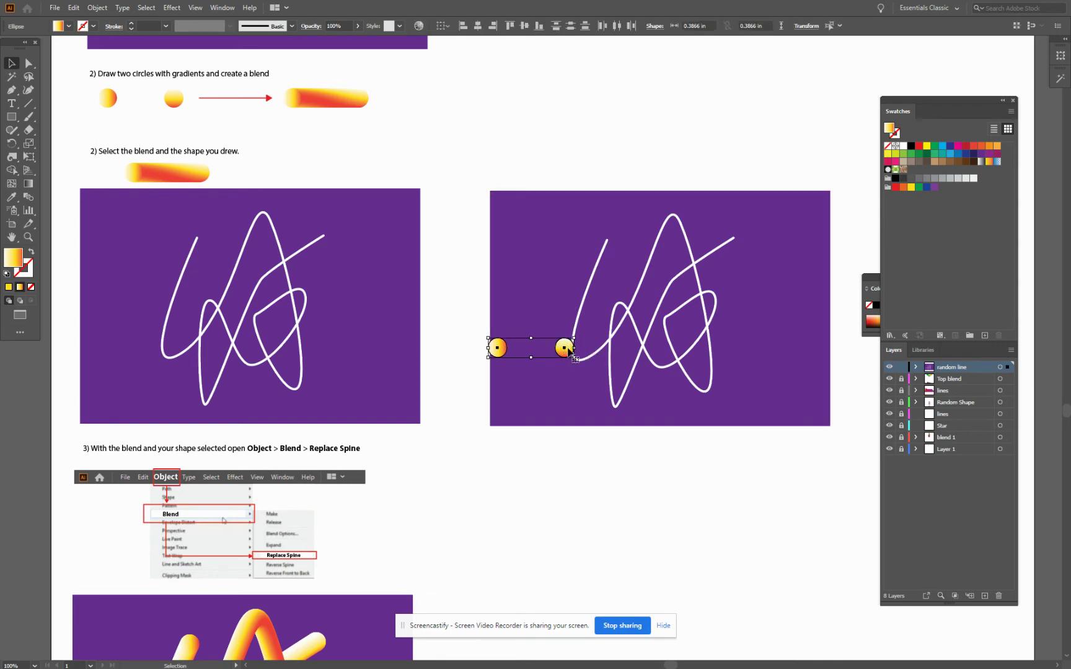
{"action": "left_click_drag", "start_coordinate": [564, 347], "coordinate": [636, 147]}
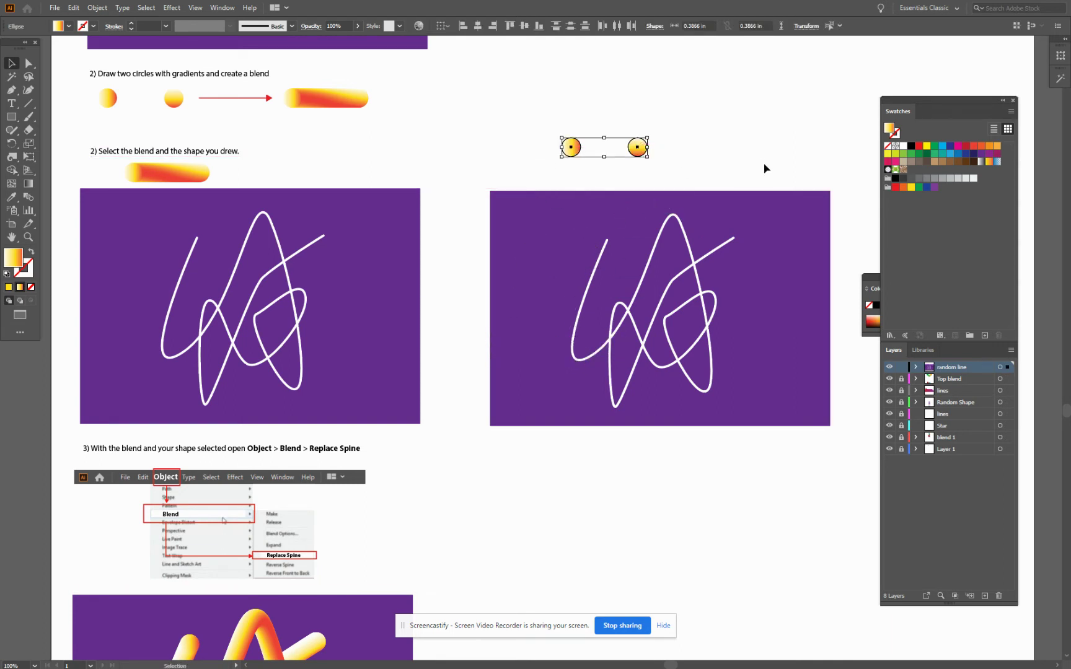
{"action": "left_click", "coordinate": [762, 160]}
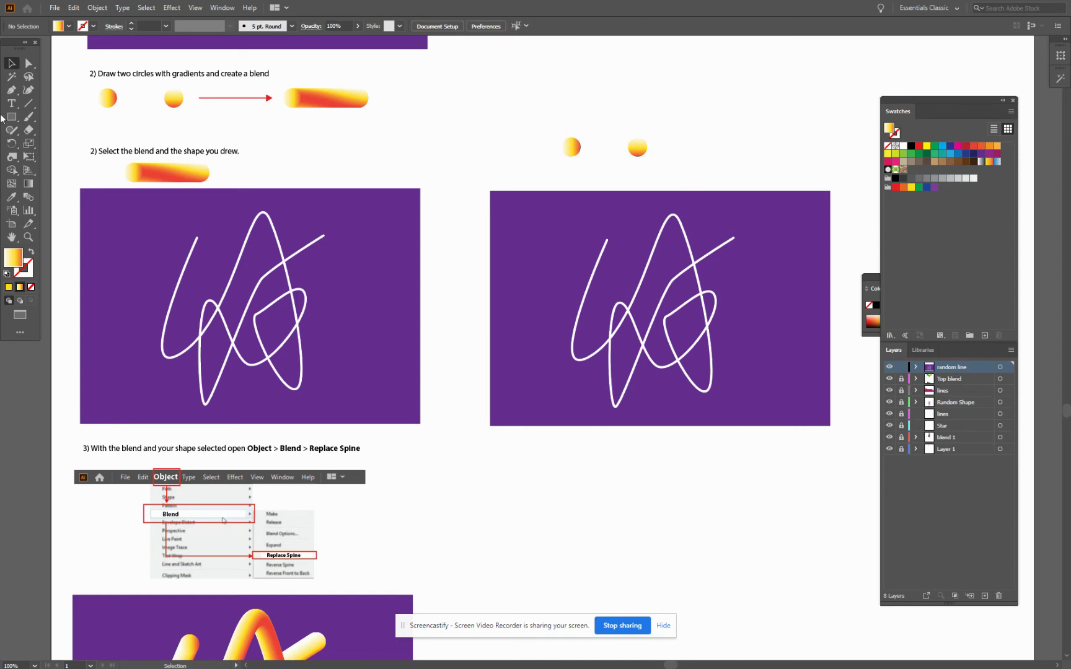
Blend the two gradient circles into a single yellow-to-red gradient tube.
{"action": "left_click", "coordinate": [28, 197]}
{"action": "left_click", "coordinate": [639, 149]}
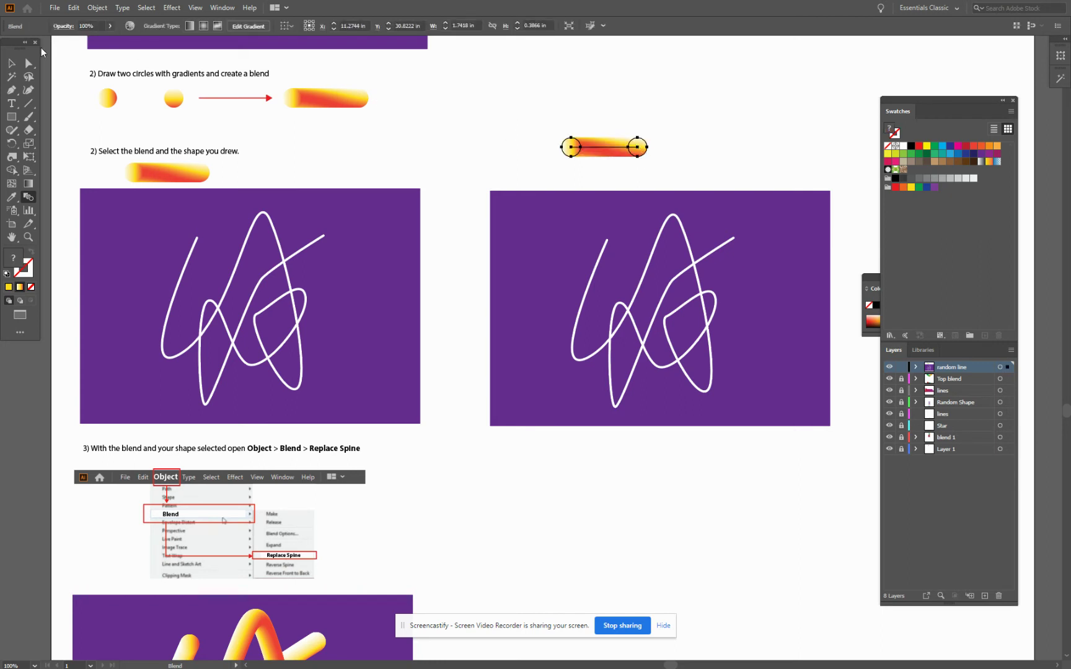
{"action": "left_click", "coordinate": [11, 62]}
{"action": "left_click", "coordinate": [713, 154]}
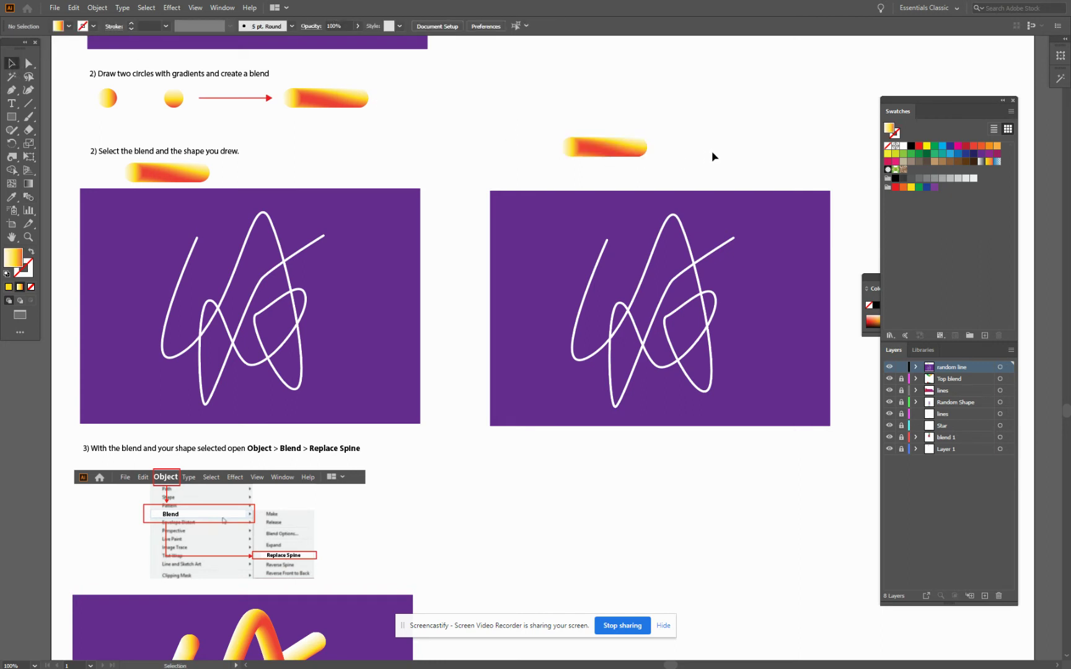
Move the gradient blend below the purple artwork and select it with the white squiggle.
{"action": "scroll", "coordinate": [706, 158], "scroll_direction": "down", "scroll_amount": 2}
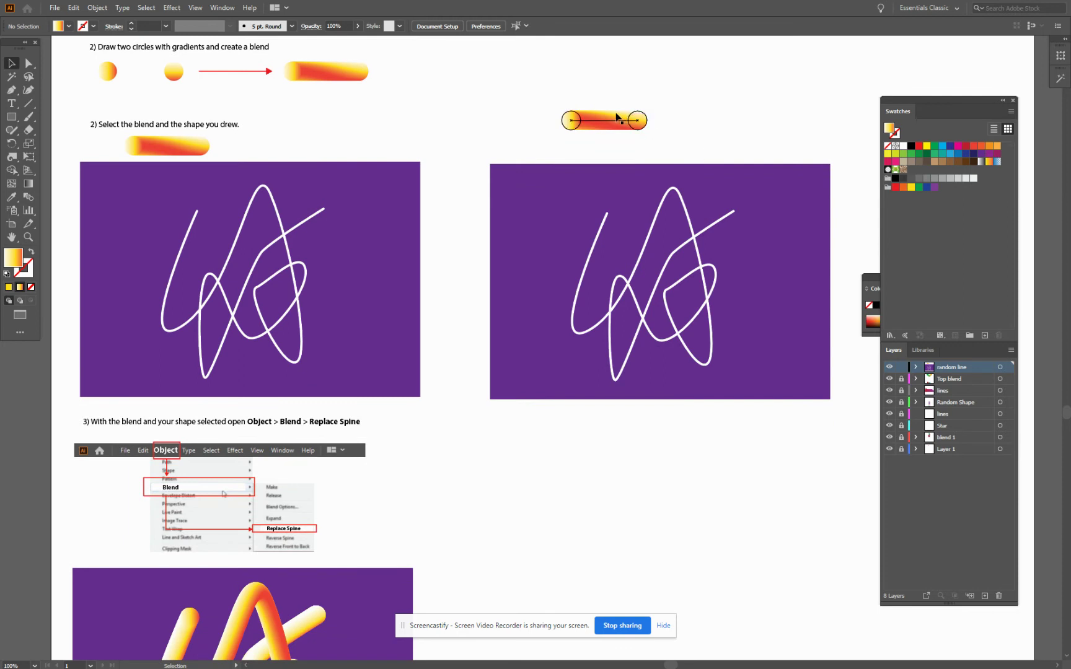
{"action": "left_click_drag", "start_coordinate": [616, 122], "coordinate": [616, 148]}
{"action": "scroll", "coordinate": [669, 310], "scroll_direction": "down", "scroll_amount": 4}
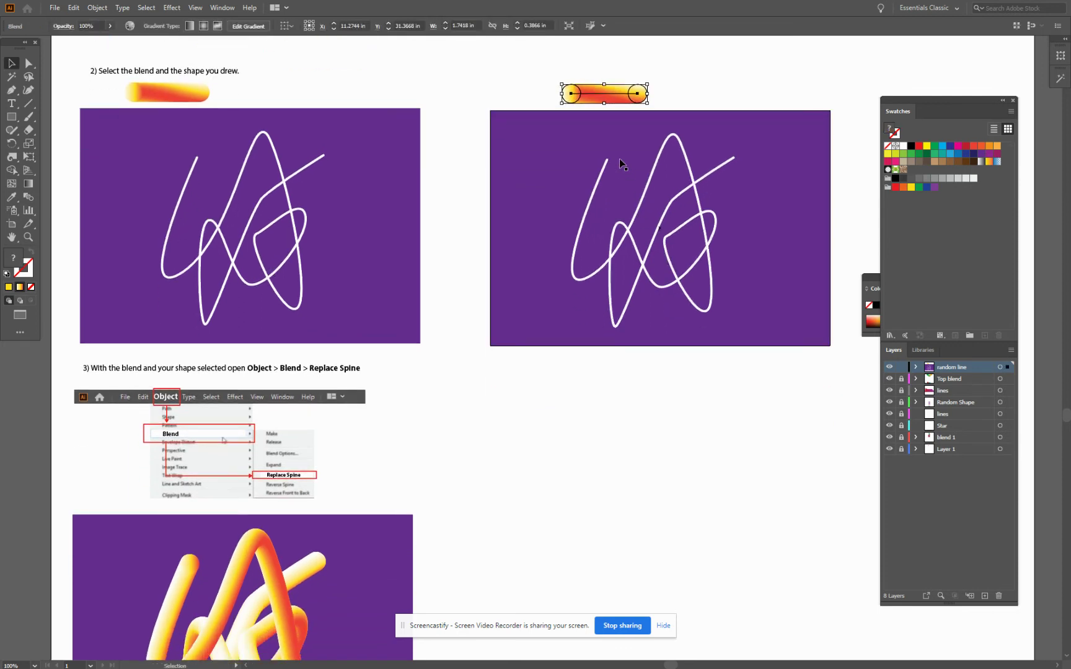
{"action": "left_click_drag", "start_coordinate": [598, 93], "coordinate": [547, 370]}
{"action": "scroll", "coordinate": [672, 427], "scroll_direction": "down", "scroll_amount": 1}
{"action": "scroll", "coordinate": [673, 428], "scroll_direction": "down", "scroll_amount": 8}
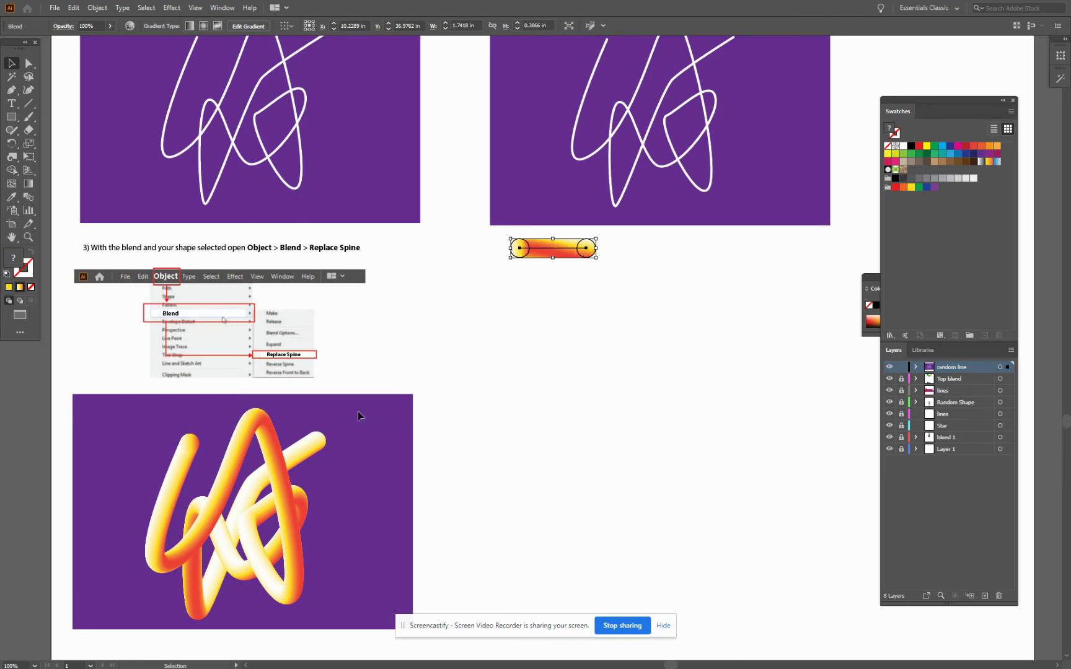
{"action": "left_click", "coordinate": [599, 400]}
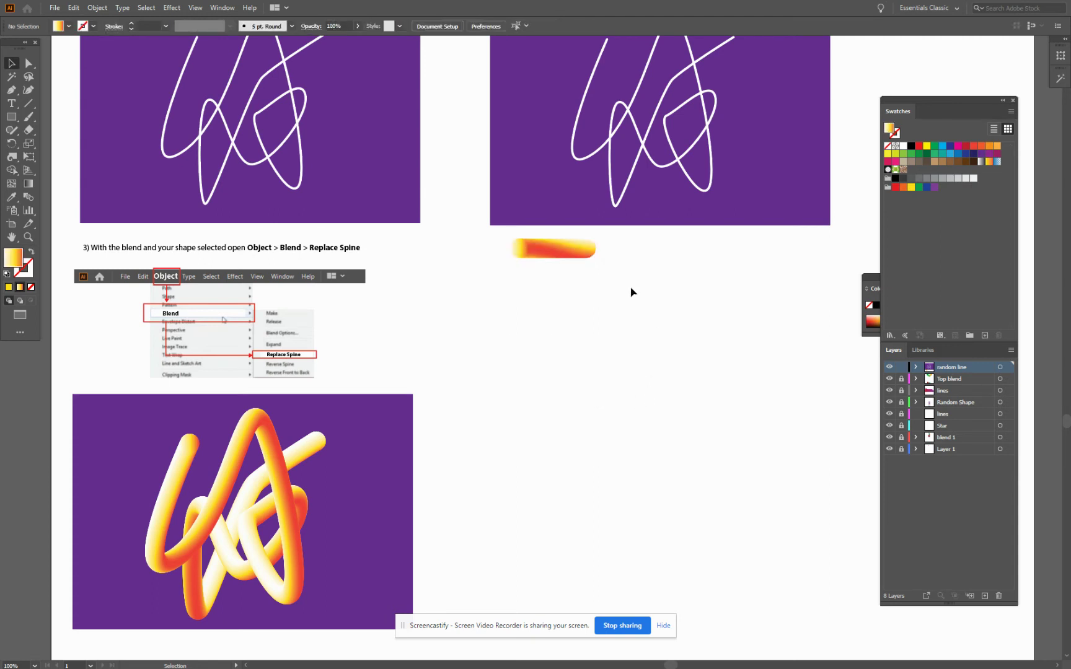
{"action": "left_click", "coordinate": [579, 248]}
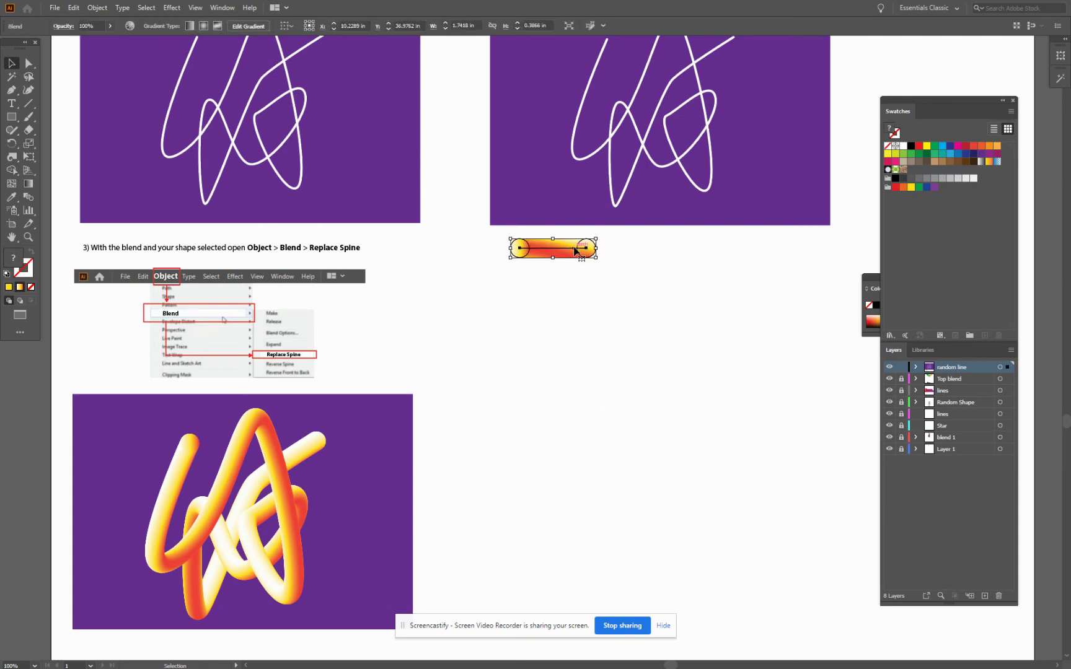
{"action": "left_click", "coordinate": [614, 203], "text": "shift"}
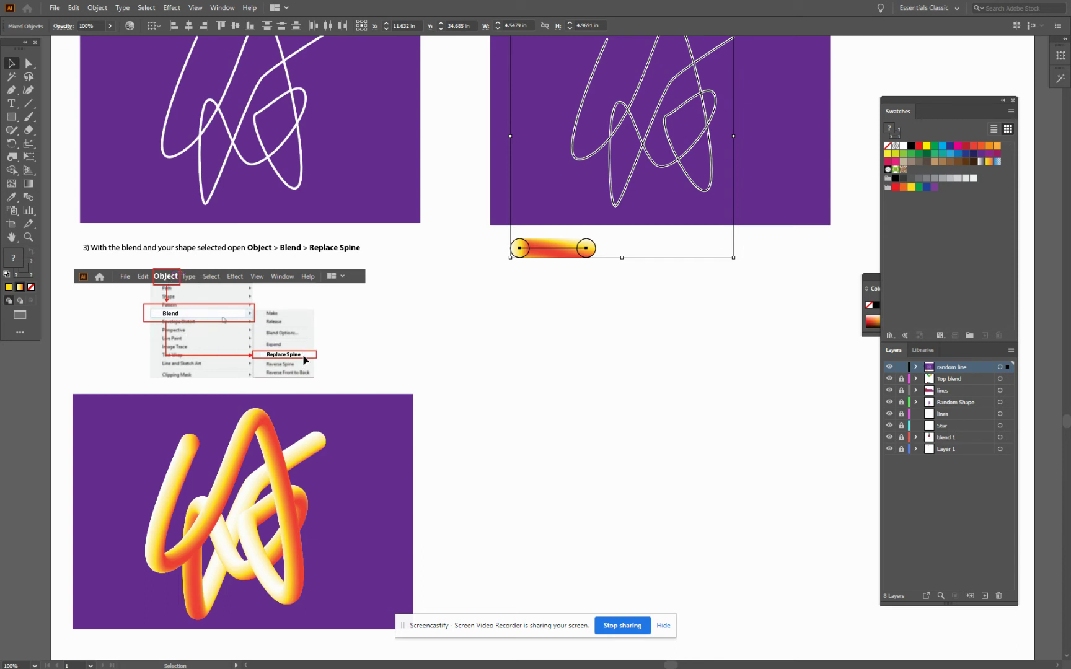
Apply Object > Blend > Replace Spine so the gradient blend follows the white squiggle.
{"action": "left_click", "coordinate": [103, 11]}
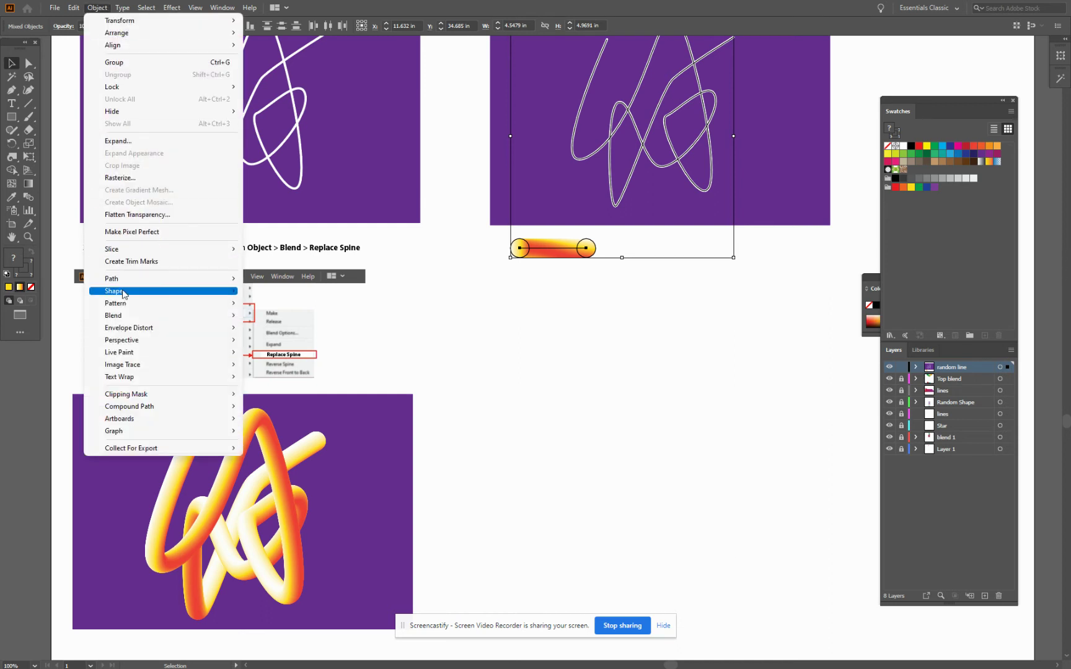
{"action": "mouse_move", "coordinate": [128, 318]}
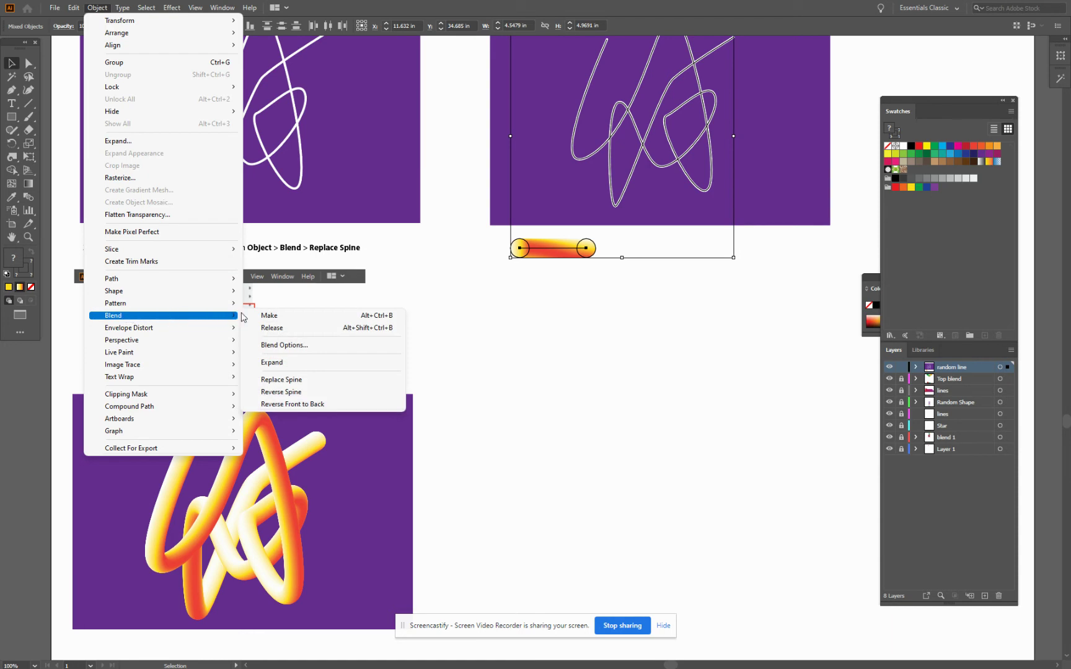
{"action": "left_click", "coordinate": [296, 384]}
{"action": "scroll", "coordinate": [576, 326], "scroll_direction": "down", "scroll_amount": 1}
{"action": "scroll", "coordinate": [576, 325], "scroll_direction": "up", "scroll_amount": 2}
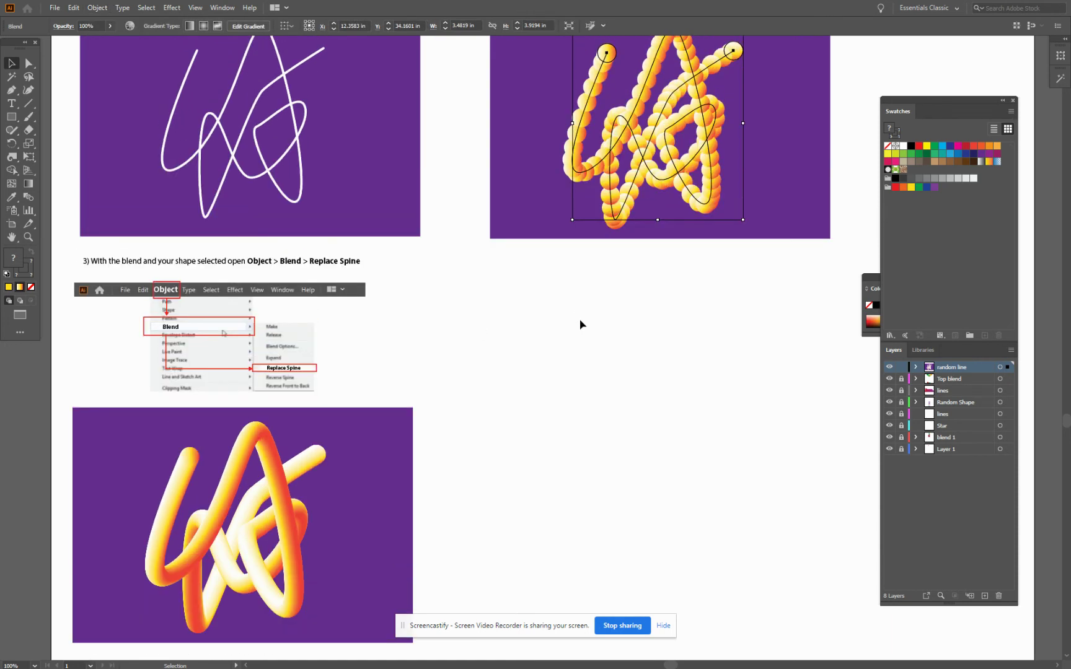
{"action": "scroll", "coordinate": [580, 325], "scroll_direction": "up", "scroll_amount": 3}
{"action": "left_click", "coordinate": [565, 441]}
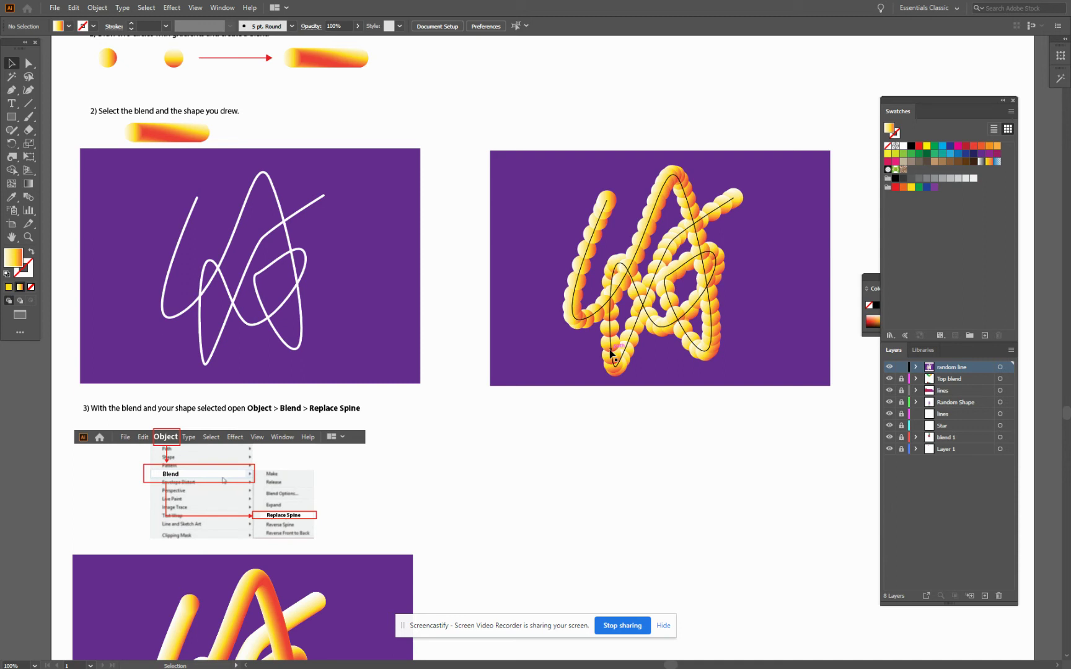
In the squiggle blend's Blend Options, try 500 and 250 steps, then settle on 350 Specified Steps with Preview.
{"action": "left_click", "coordinate": [611, 354]}
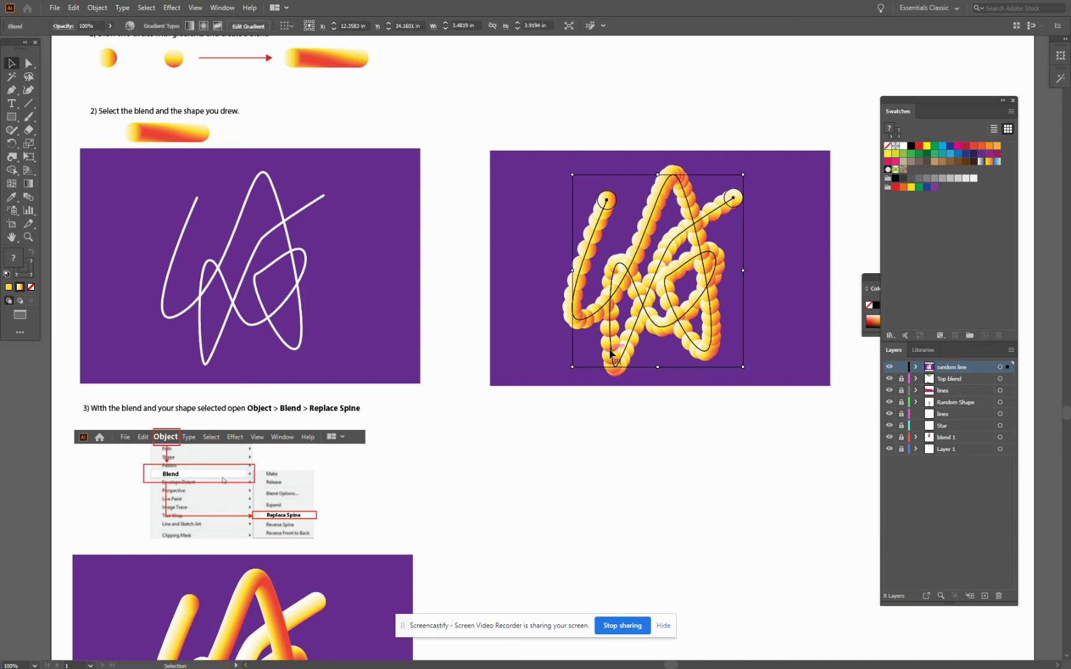
{"action": "double_click", "coordinate": [28, 197]}
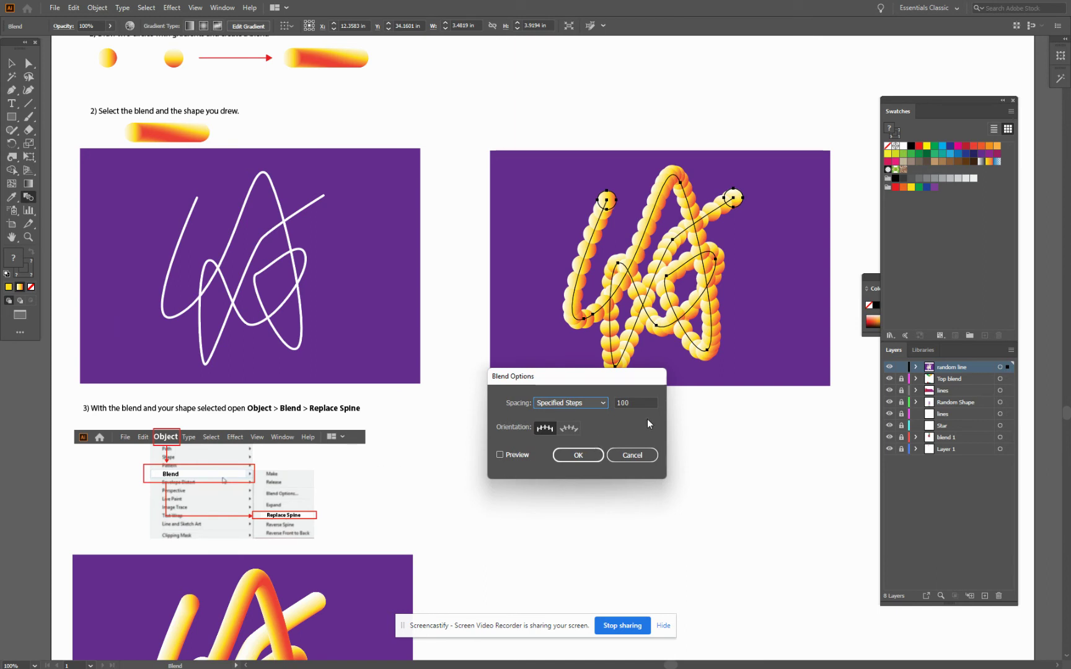
{"action": "double_click", "coordinate": [640, 402]}
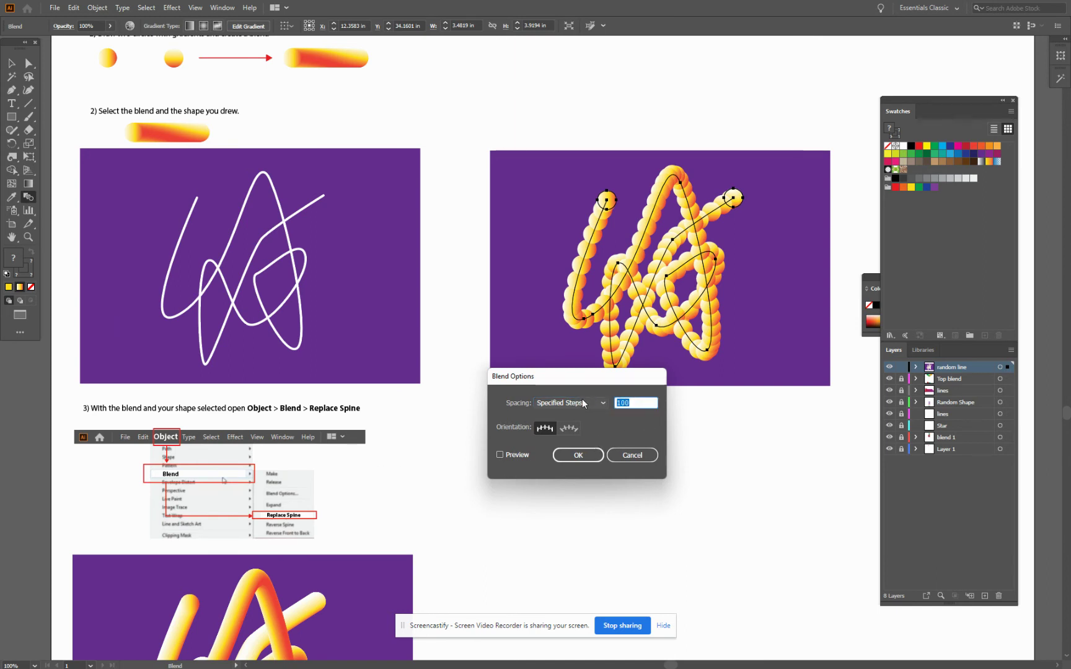
{"action": "type", "text": "500"}
{"action": "left_click", "coordinate": [499, 455]}
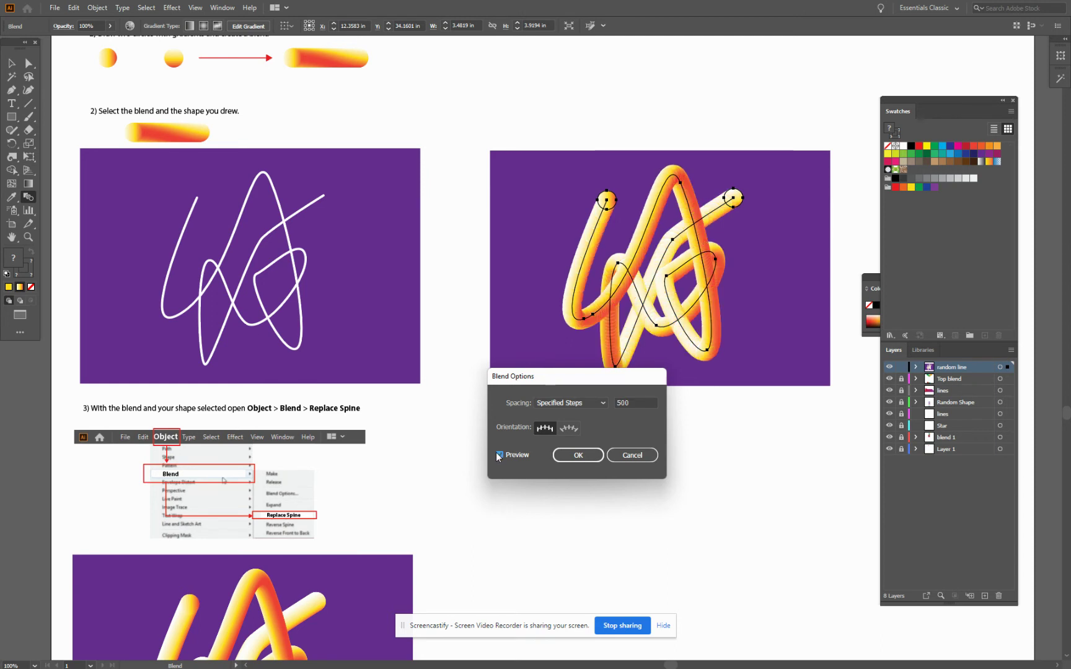
{"action": "left_click", "coordinate": [643, 404]}
{"action": "type", "text": "250"}
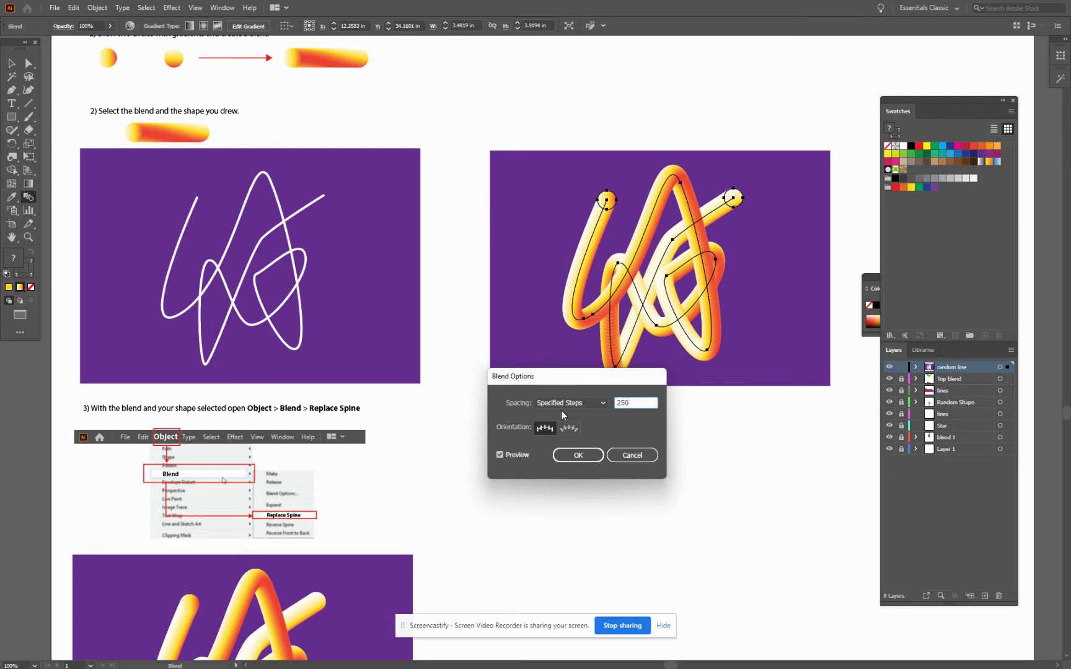
{"action": "left_click", "coordinate": [500, 455]}
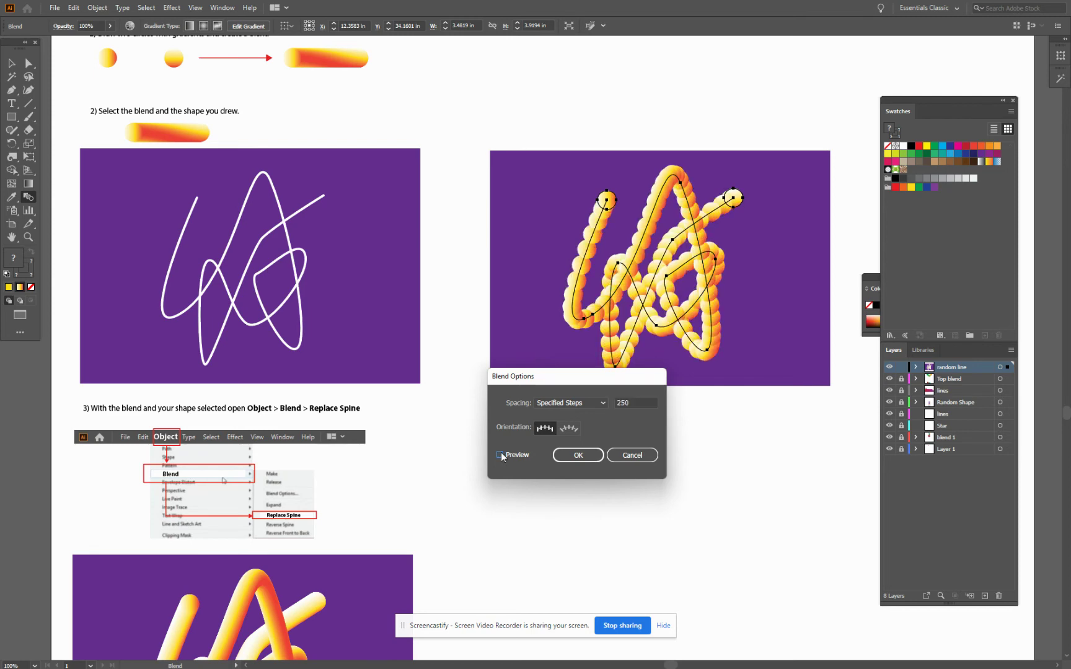
{"action": "left_click", "coordinate": [642, 402]}
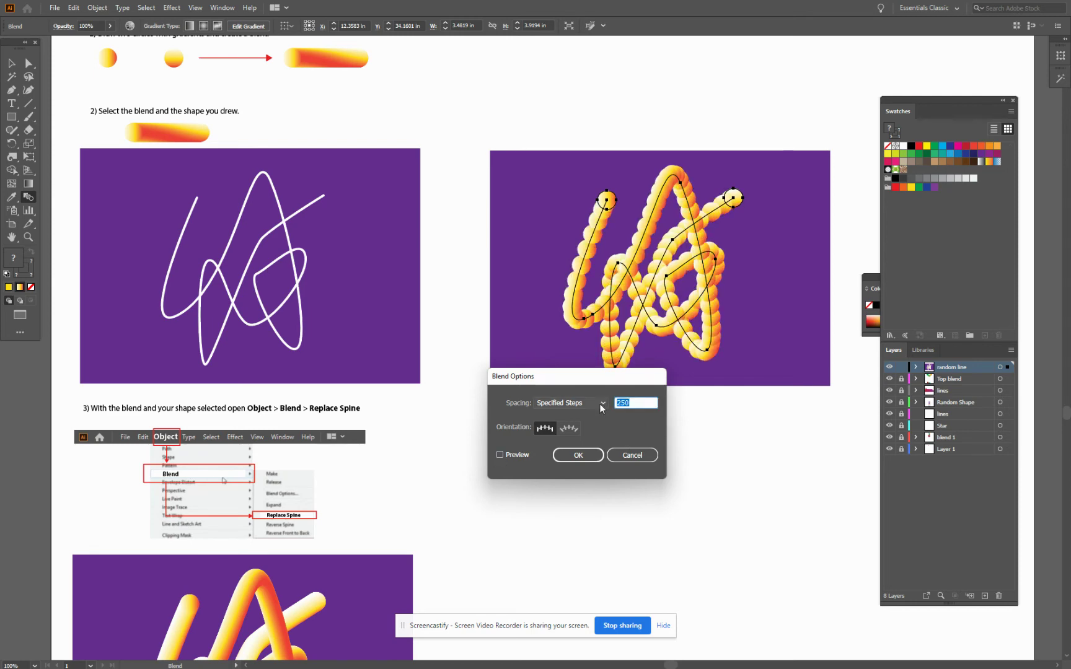
{"action": "type", "text": "350"}
{"action": "left_click", "coordinate": [500, 455]}
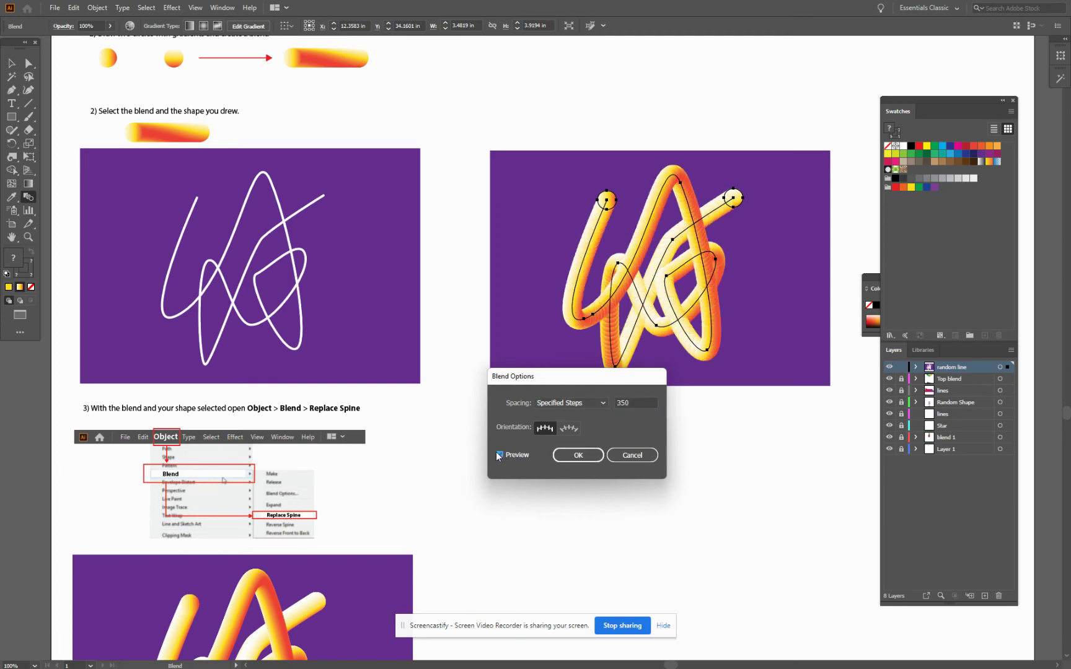
{"action": "left_click", "coordinate": [636, 402]}
Confirm the 350-step blend, then select the tube blend together with the purple background rectangle.
{"action": "key", "text": "Return"}
{"action": "scroll", "coordinate": [634, 466], "scroll_direction": "down", "scroll_amount": 5}
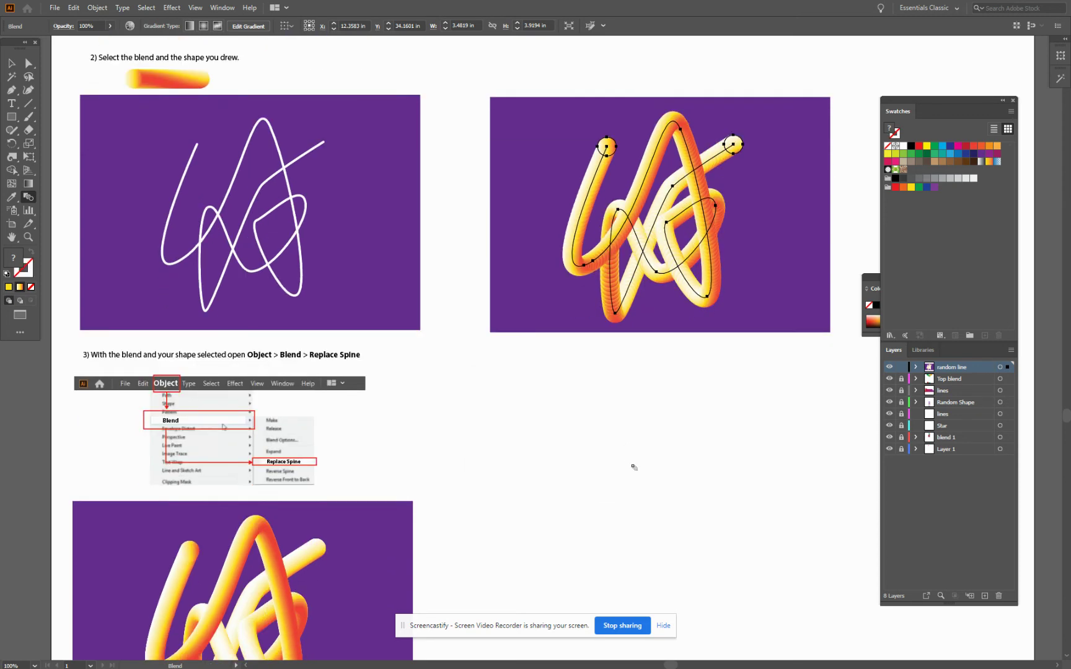
{"action": "scroll", "coordinate": [634, 466], "scroll_direction": "down", "scroll_amount": 5}
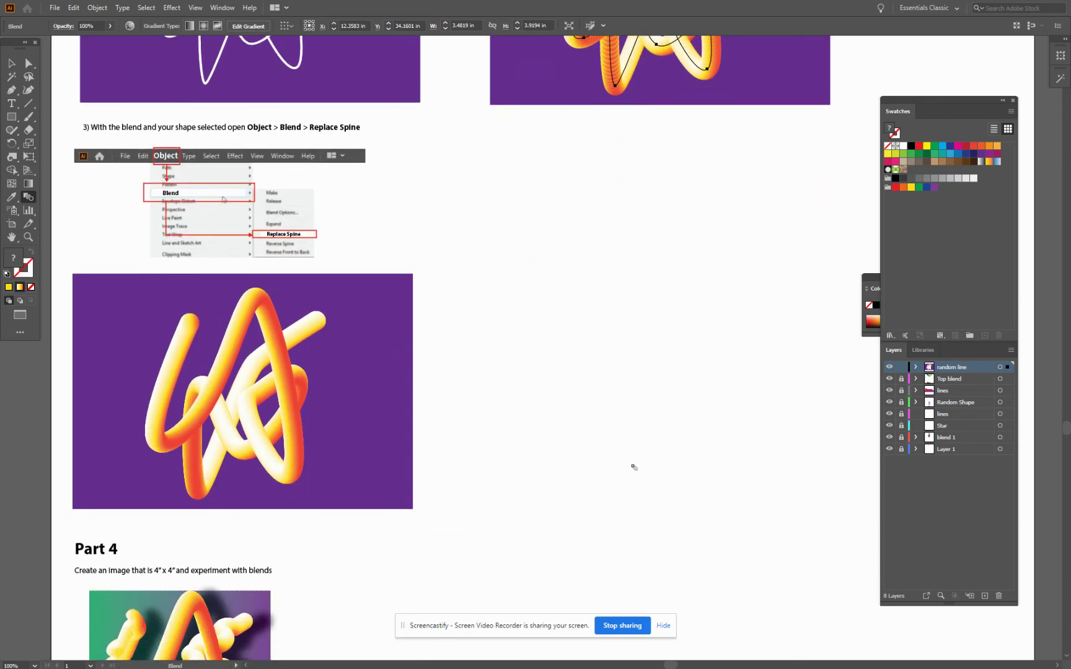
{"action": "scroll", "coordinate": [634, 466], "scroll_direction": "up", "scroll_amount": 3}
{"action": "scroll", "coordinate": [634, 468], "scroll_direction": "up", "scroll_amount": 6}
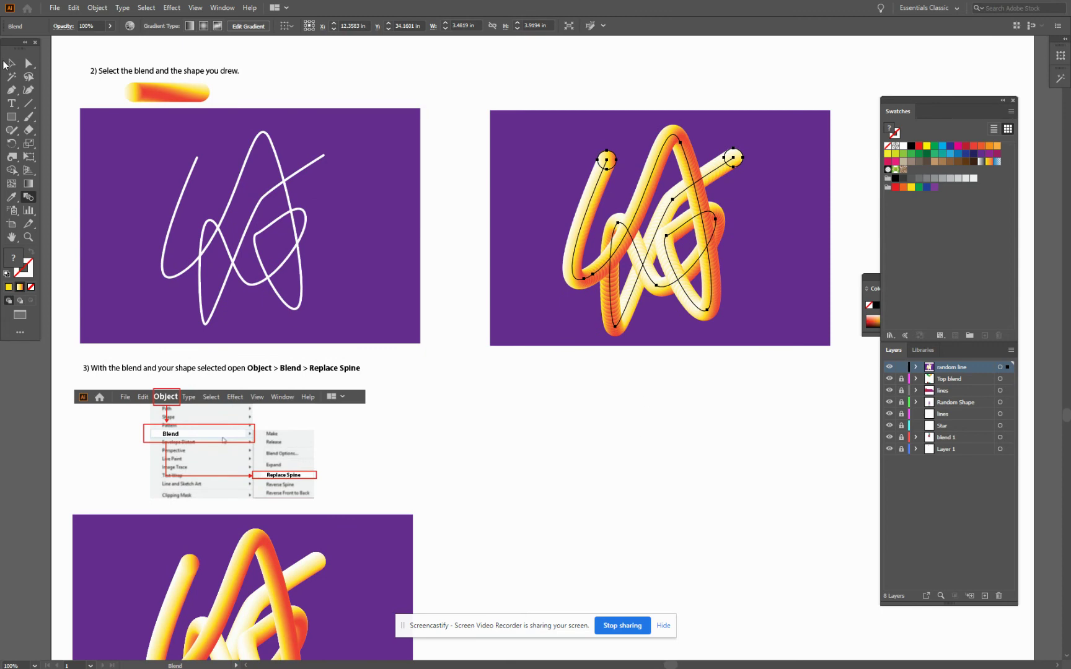
{"action": "left_click", "coordinate": [9, 63]}
{"action": "left_click", "coordinate": [550, 376]}
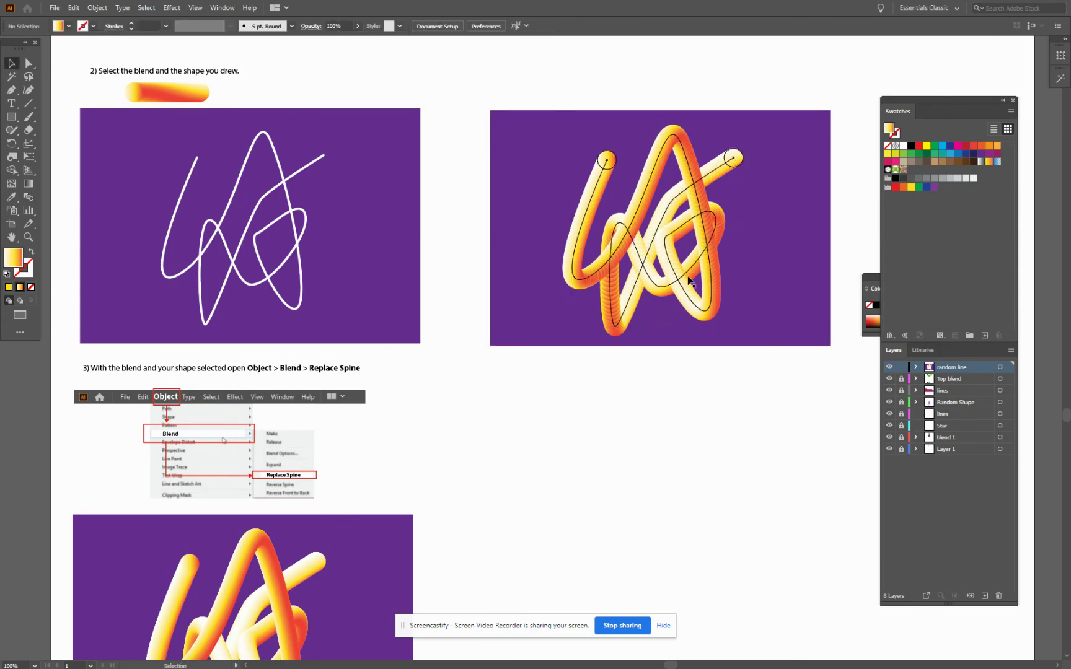
{"action": "left_click", "coordinate": [702, 313]}
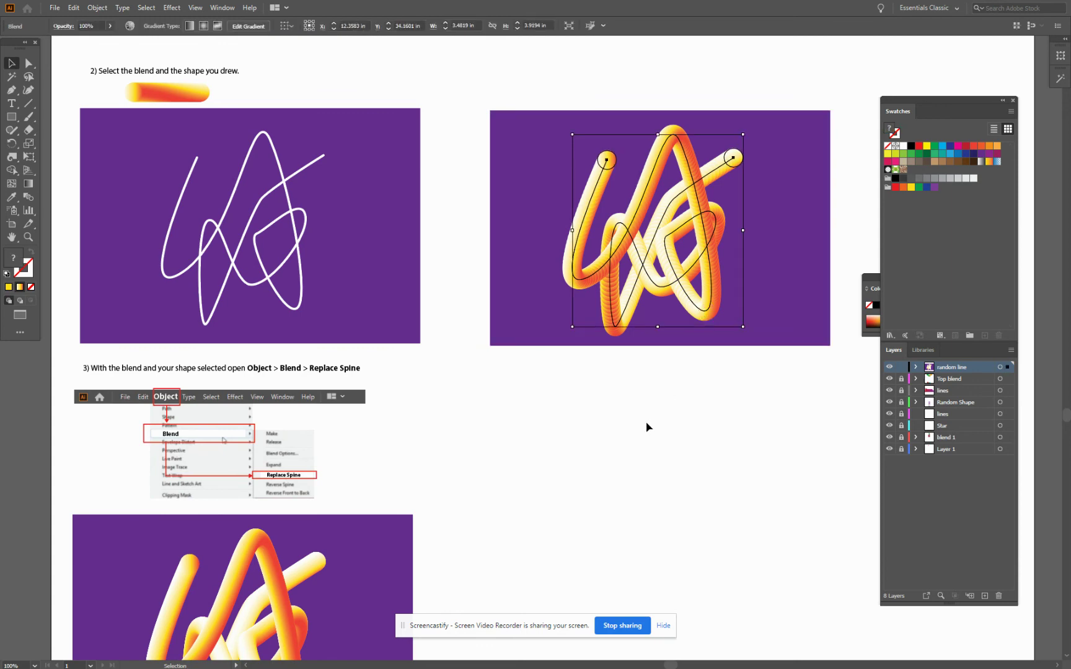
{"action": "left_click", "coordinate": [522, 285], "text": "shift"}
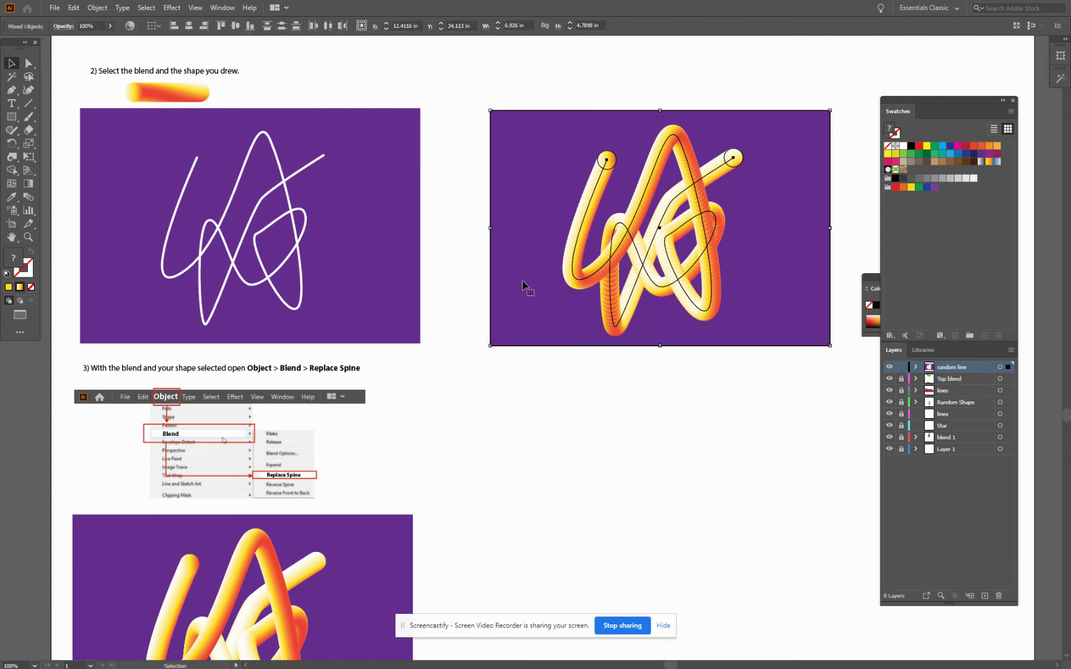
Drag the tube blend and purple rectangle down beside the Part 4 section.
{"action": "left_click_drag", "start_coordinate": [523, 285], "coordinate": [391, 409]}
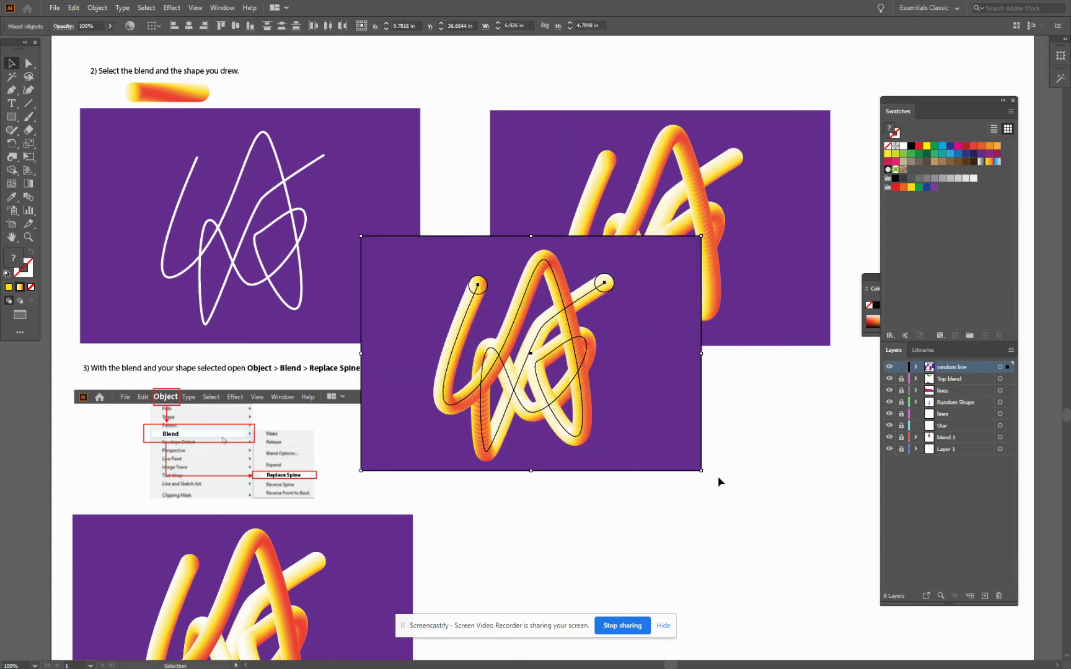
{"action": "scroll", "coordinate": [719, 481], "scroll_direction": "down", "scroll_amount": 5}
{"action": "left_click_drag", "start_coordinate": [589, 206], "coordinate": [730, 521]}
{"action": "scroll", "coordinate": [730, 526], "scroll_direction": "down", "scroll_amount": 4}
{"action": "scroll", "coordinate": [730, 524], "scroll_direction": "down", "scroll_amount": 6}
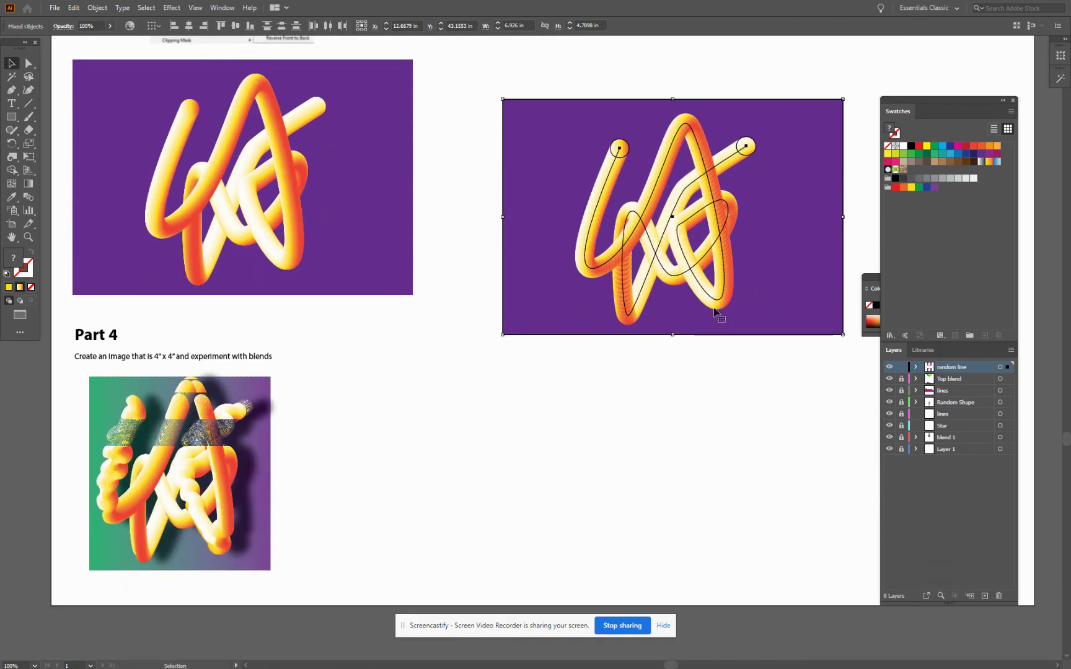
{"action": "left_click_drag", "start_coordinate": [766, 254], "coordinate": [747, 501]}
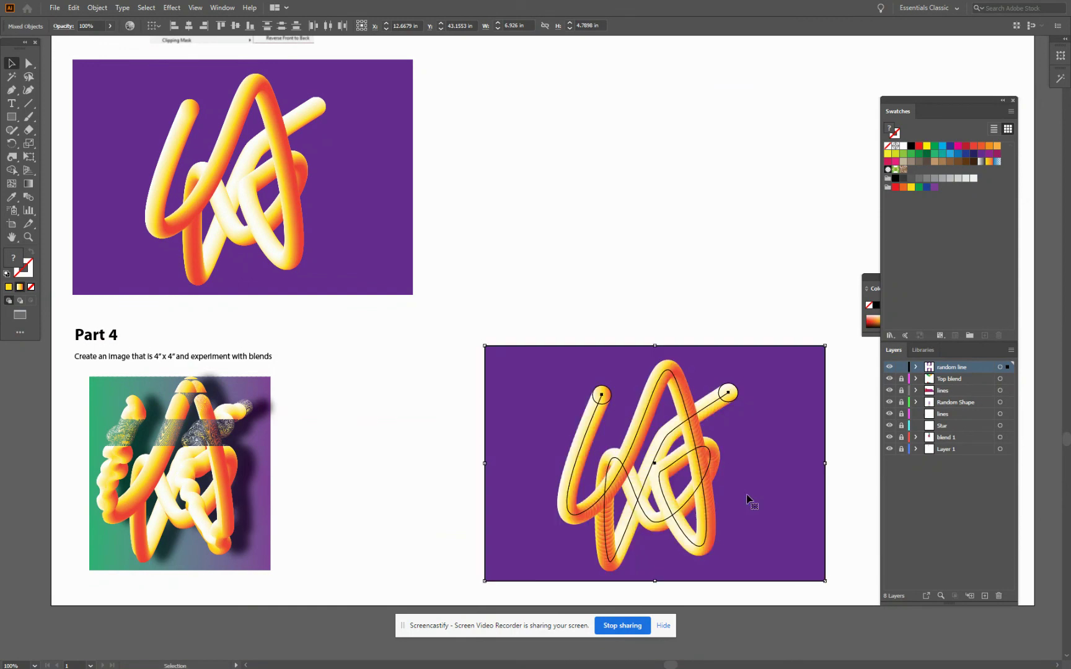
{"action": "left_click", "coordinate": [426, 485]}
Resize the purple background rectangle by its handles to about 5.55 × 5.03 in.
{"action": "left_click", "coordinate": [546, 391]}
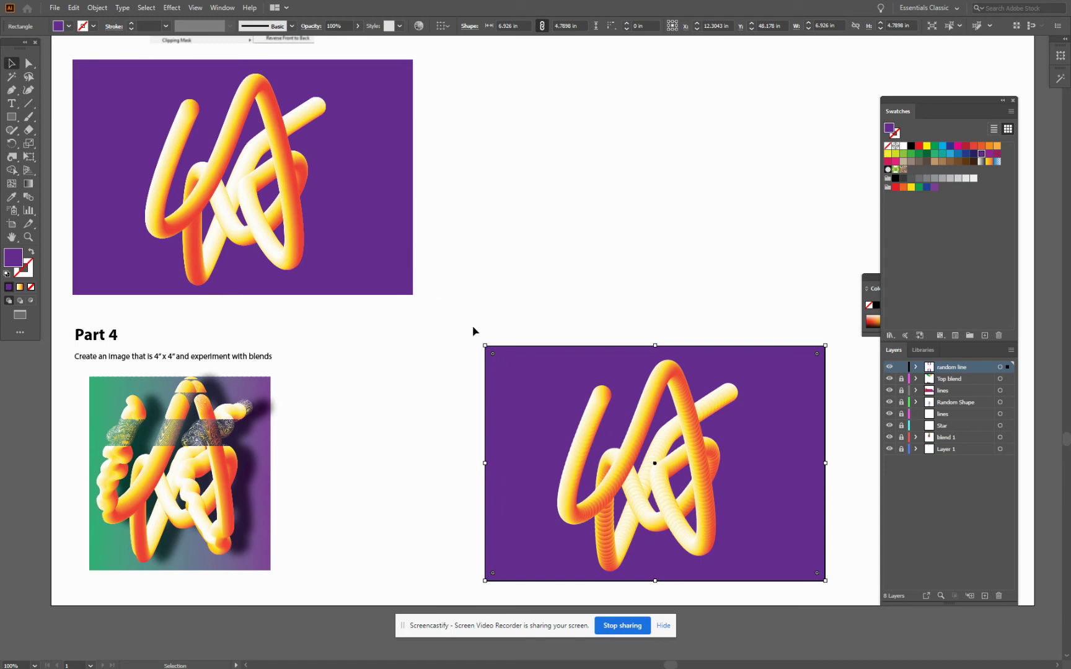
{"action": "left_click_drag", "start_coordinate": [485, 347], "coordinate": [657, 474]}
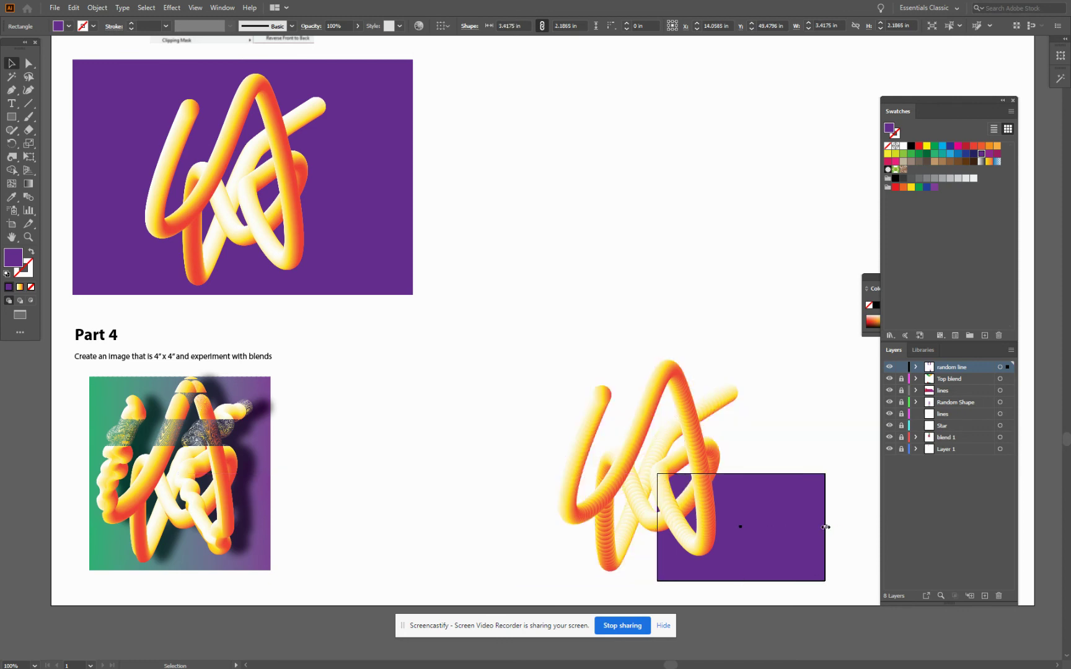
{"action": "left_click_drag", "start_coordinate": [826, 526], "coordinate": [777, 527]}
{"action": "left_click_drag", "start_coordinate": [776, 471], "coordinate": [672, 359]}
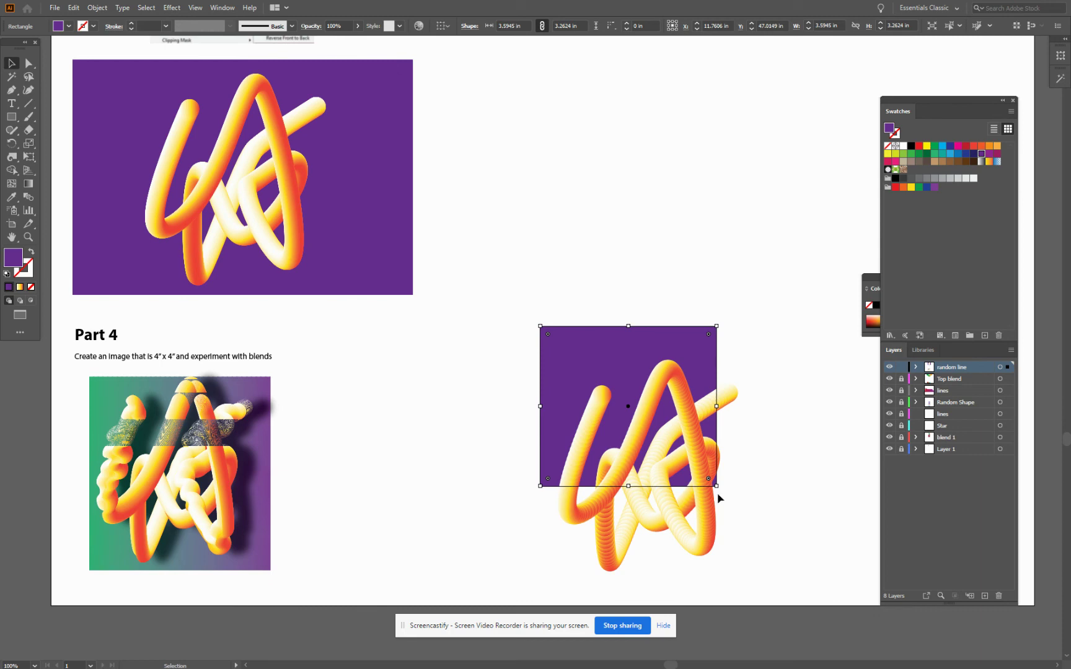
{"action": "left_click_drag", "start_coordinate": [717, 487], "coordinate": [812, 607]}
Nudge the tube blend up and right to centre it on the resized background.
{"action": "left_click", "coordinate": [633, 286]}
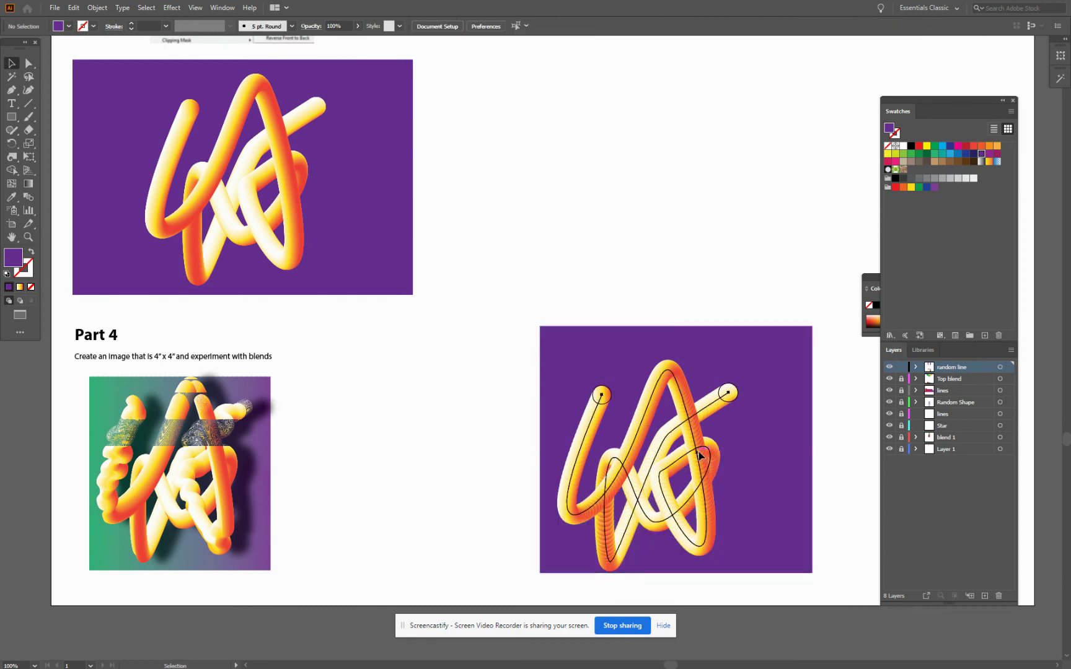
{"action": "left_click_drag", "start_coordinate": [699, 456], "coordinate": [725, 435]}
{"action": "left_click", "coordinate": [499, 404]}
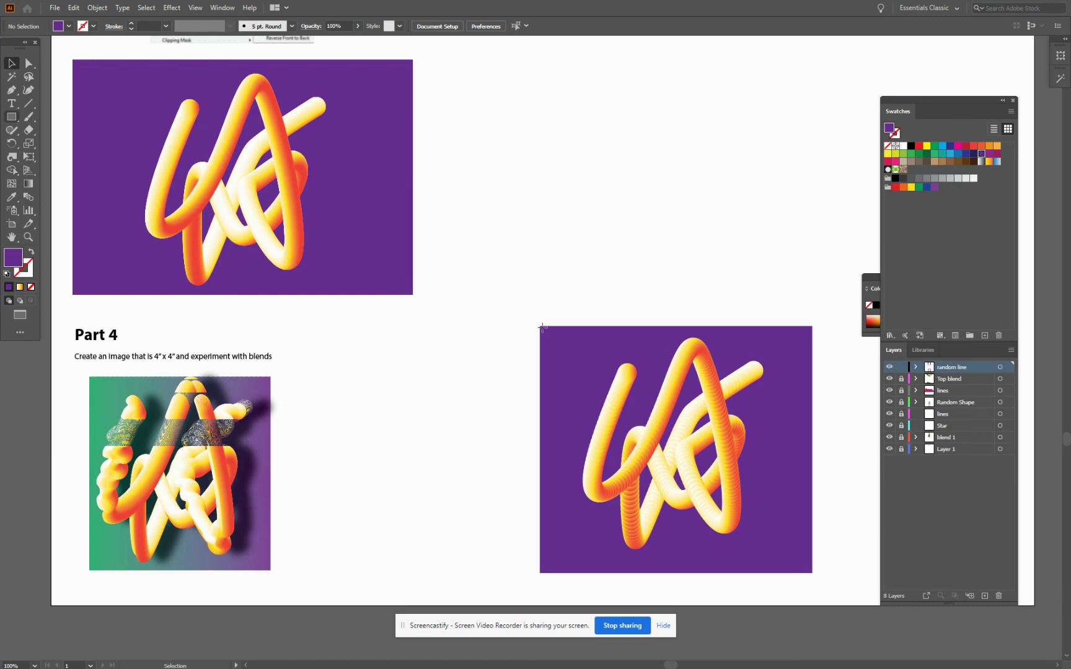
Draw a tall cyan strip at the artboard's left edge and a green strip at its right edge.
{"action": "key", "text": "m"}
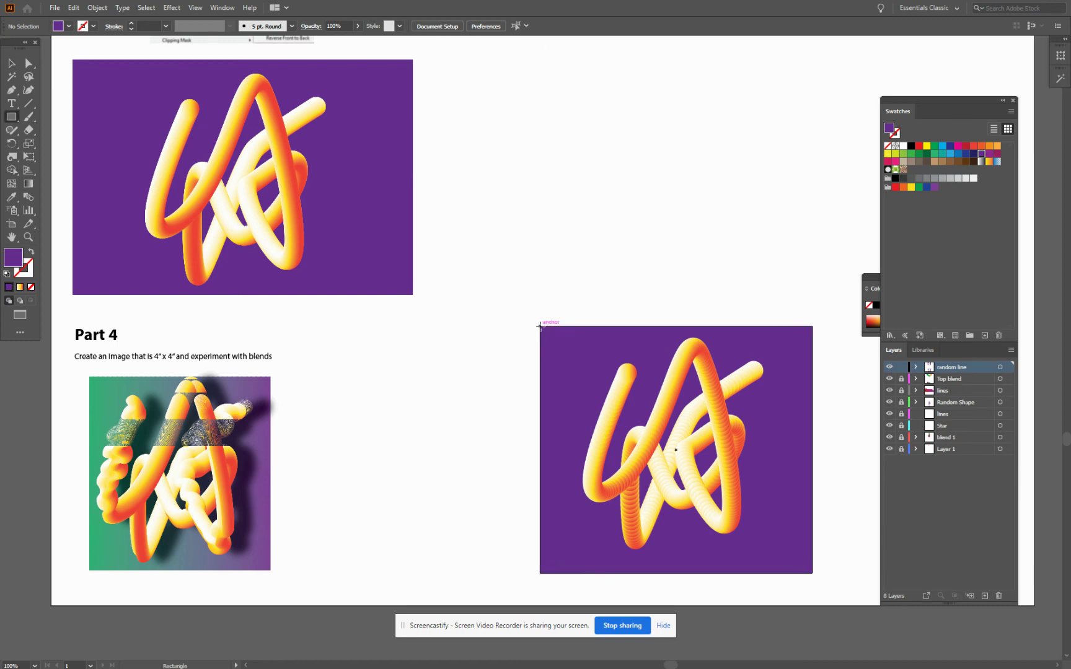
{"action": "left_click_drag", "start_coordinate": [539, 326], "coordinate": [572, 573]}
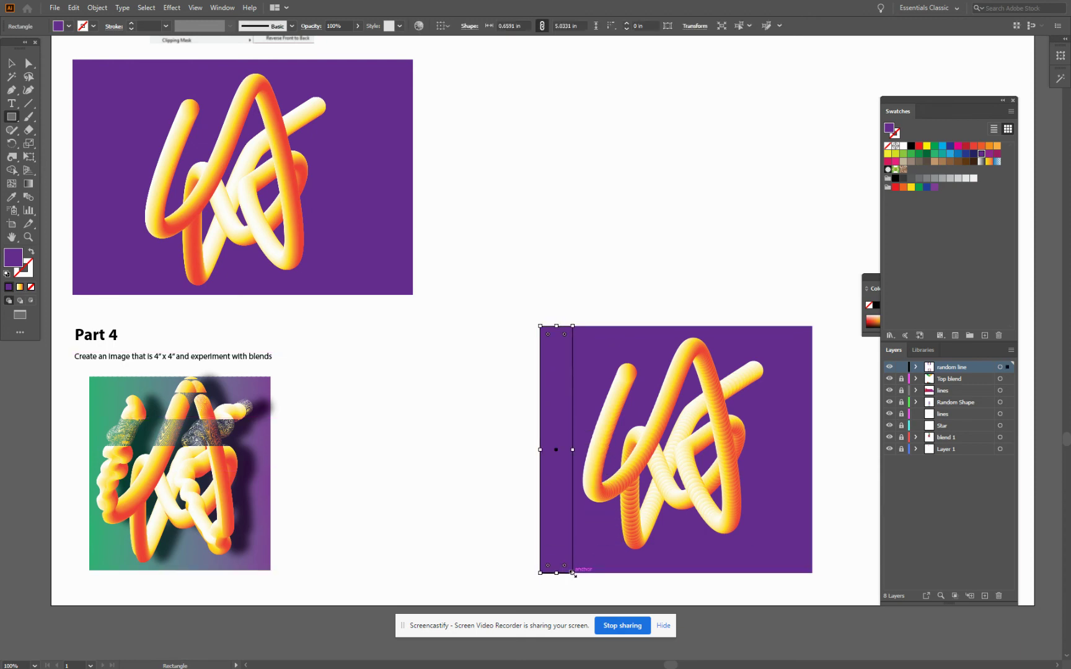
{"action": "left_click", "coordinate": [941, 146]}
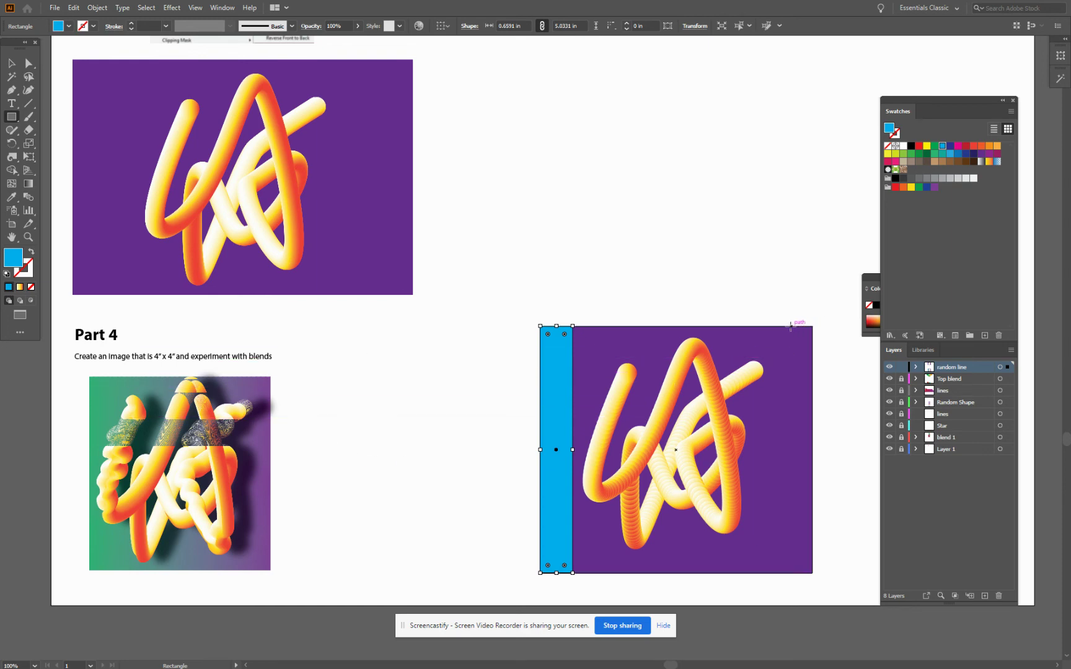
{"action": "left_click_drag", "start_coordinate": [788, 325], "coordinate": [812, 572]}
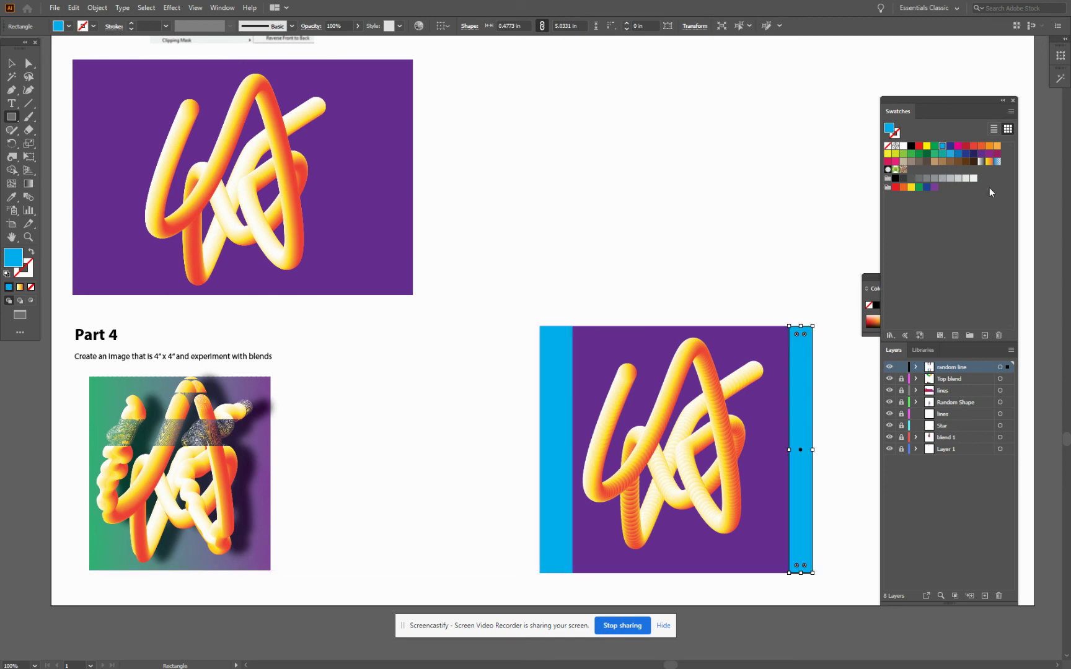
{"action": "left_click", "coordinate": [935, 147]}
Blend the cyan strip into the green strip and send the blend behind the artwork.
{"action": "key", "text": "v"}
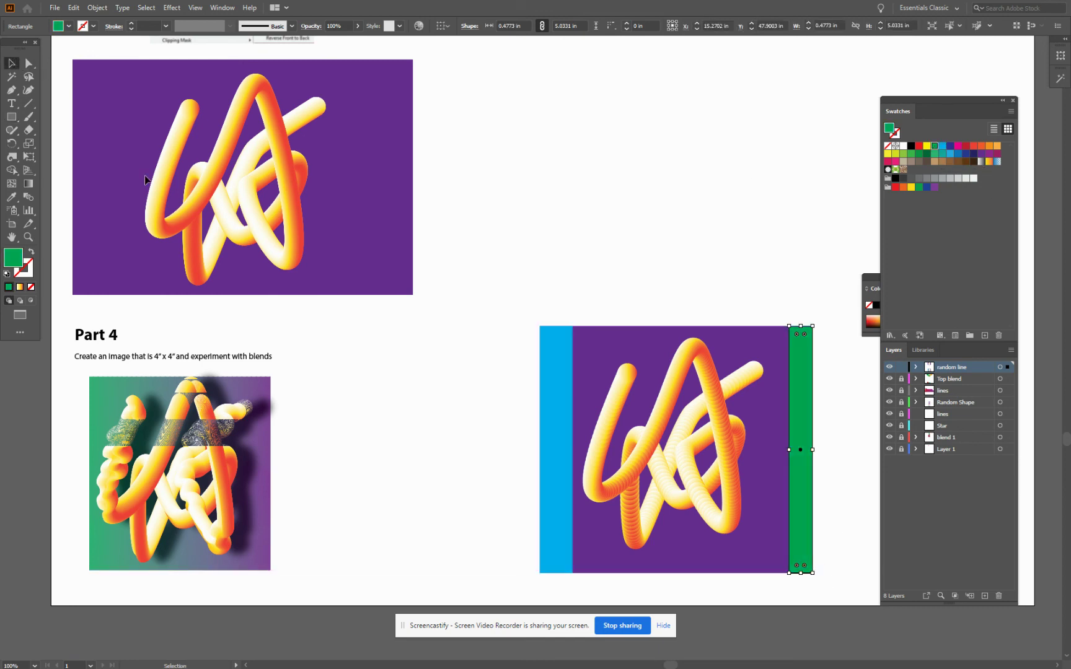
{"action": "left_click", "coordinate": [28, 197]}
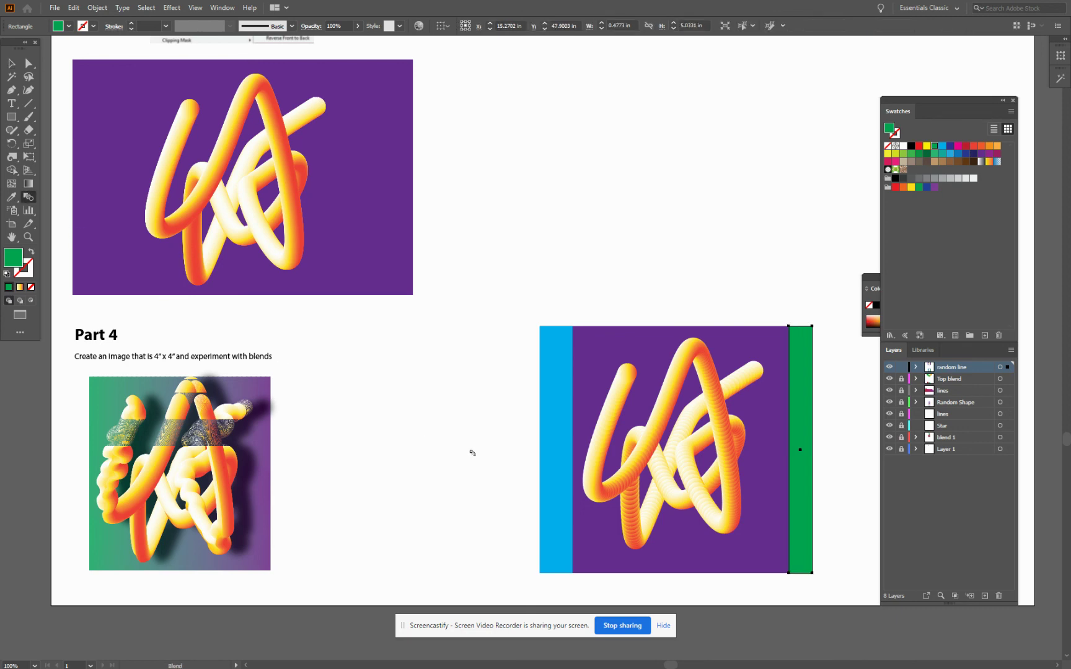
{"action": "left_click", "coordinate": [559, 441]}
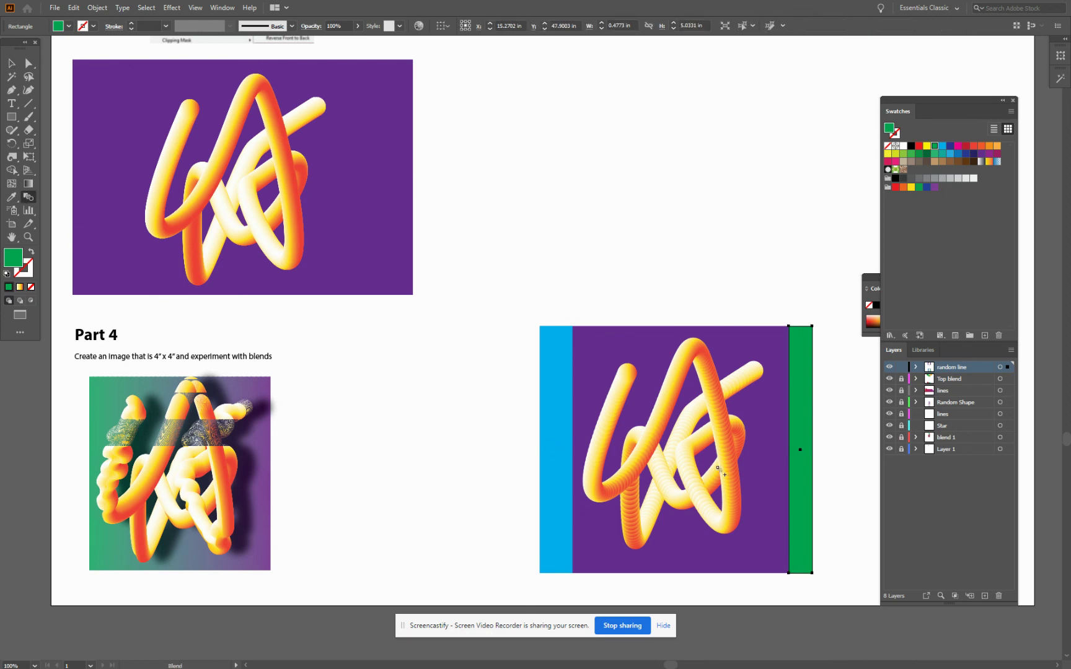
{"action": "left_click", "coordinate": [800, 449]}
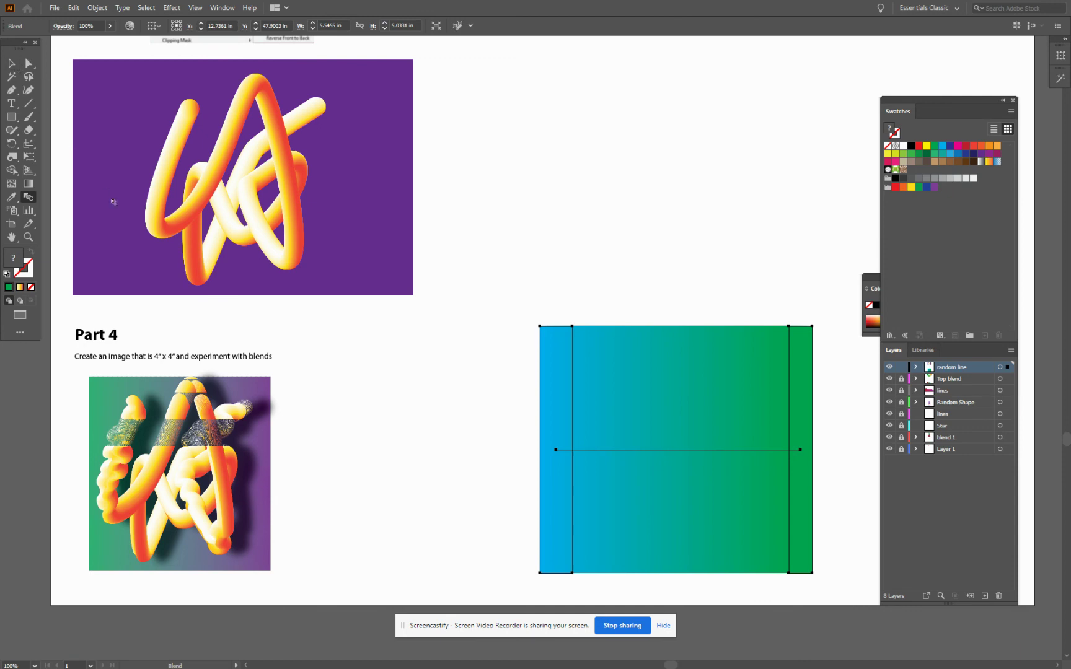
{"action": "key", "text": "ctrl"}
{"action": "key", "text": "ctrl+z"}
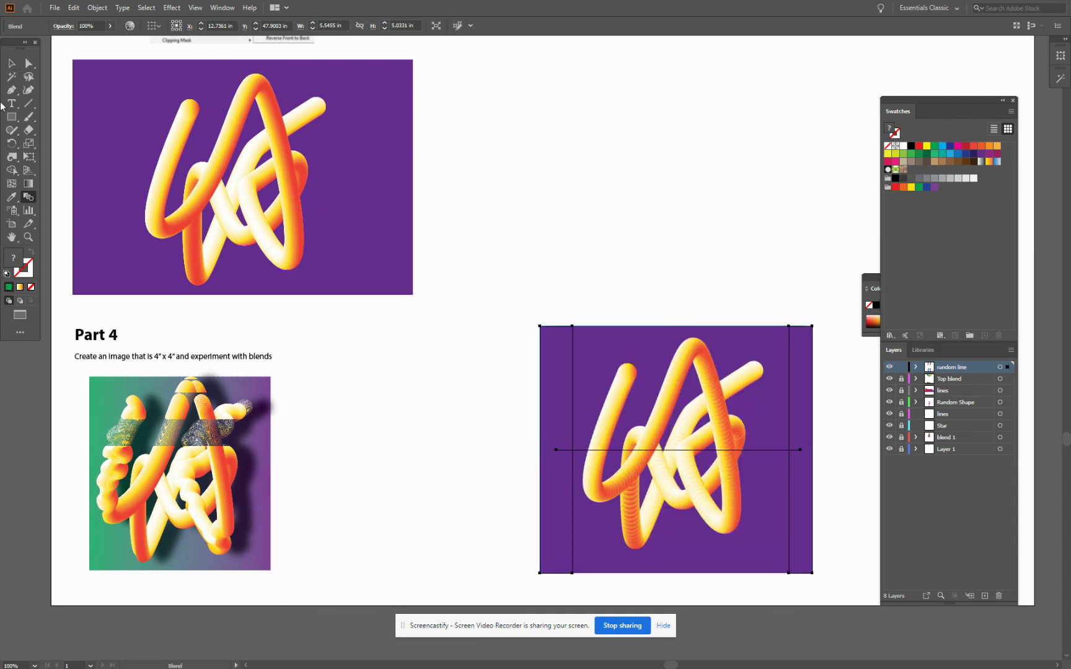
Delete the purple background rectangle so the cyan-to-green gradient shows behind the tube.
{"action": "left_click", "coordinate": [11, 63]}
{"action": "left_click", "coordinate": [506, 182]}
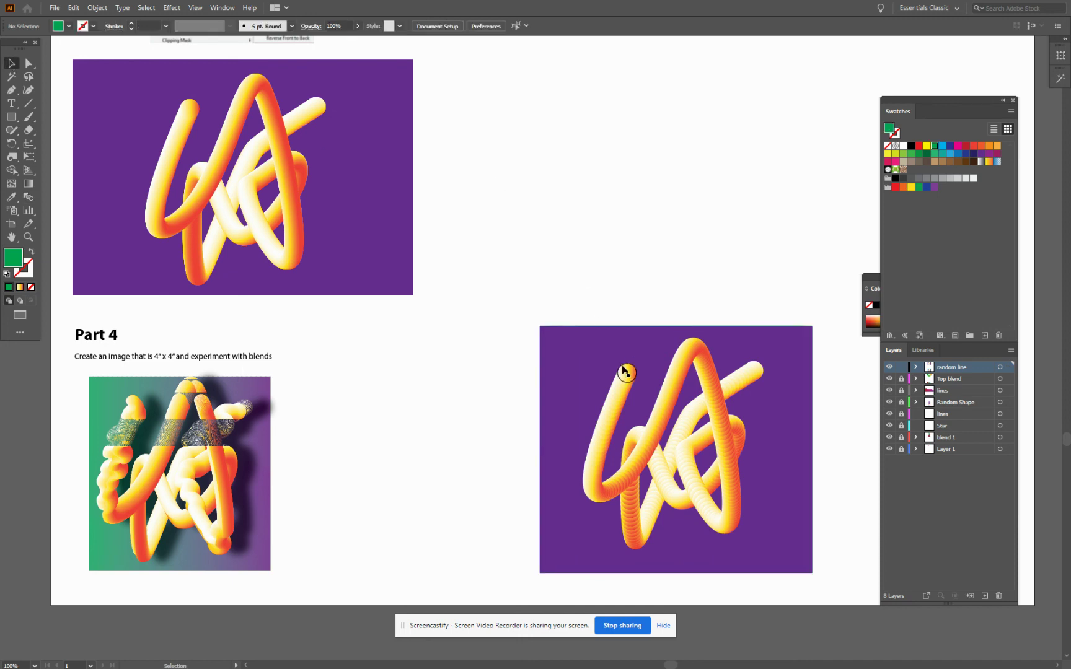
{"action": "left_click", "coordinate": [604, 341]}
{"action": "key", "text": "ctrl+shift+z"}
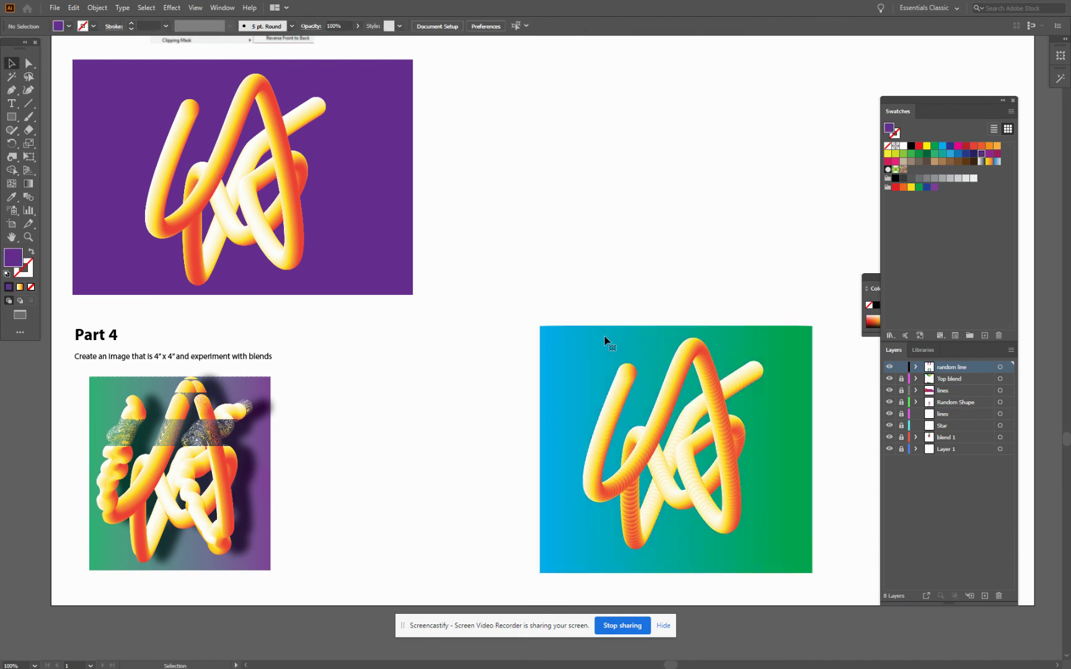
{"action": "left_click", "coordinate": [604, 339]}
{"action": "left_click", "coordinate": [641, 409]}
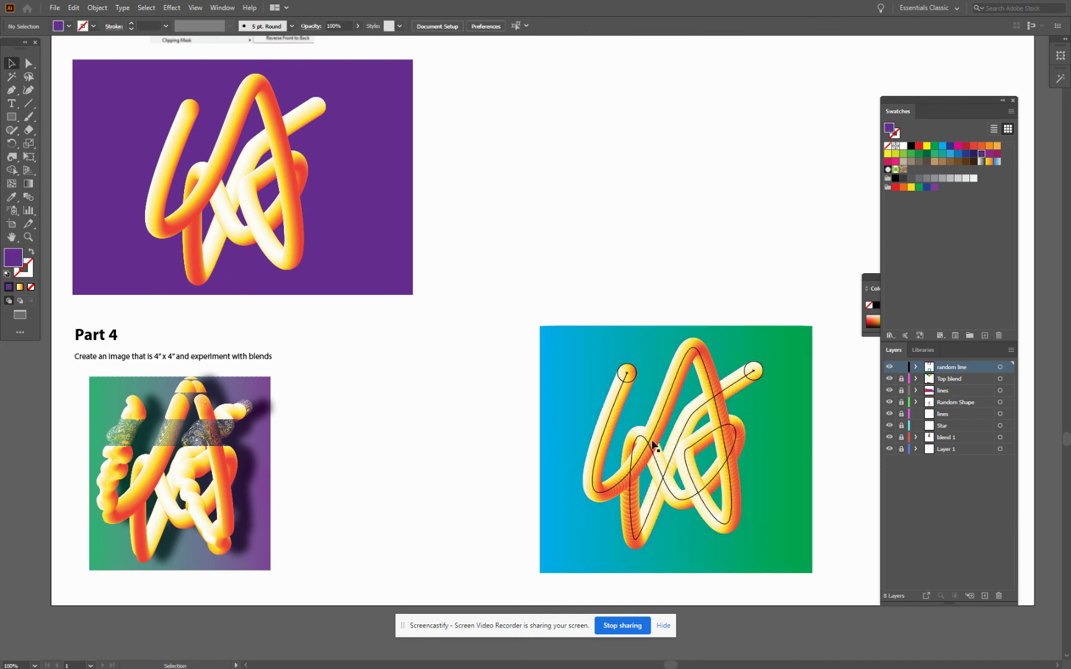
Apply an Effect > Stylize > Drop Shadow at 75% Multiply to the tube blend.
{"action": "left_click", "coordinate": [645, 449]}
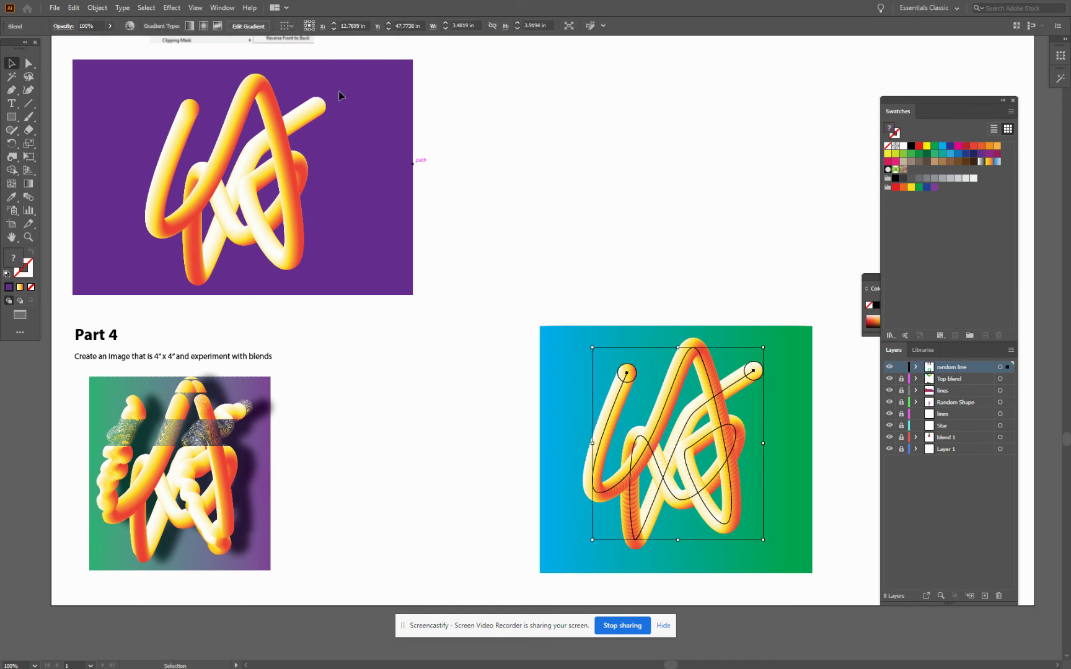
{"action": "left_click", "coordinate": [173, 7]}
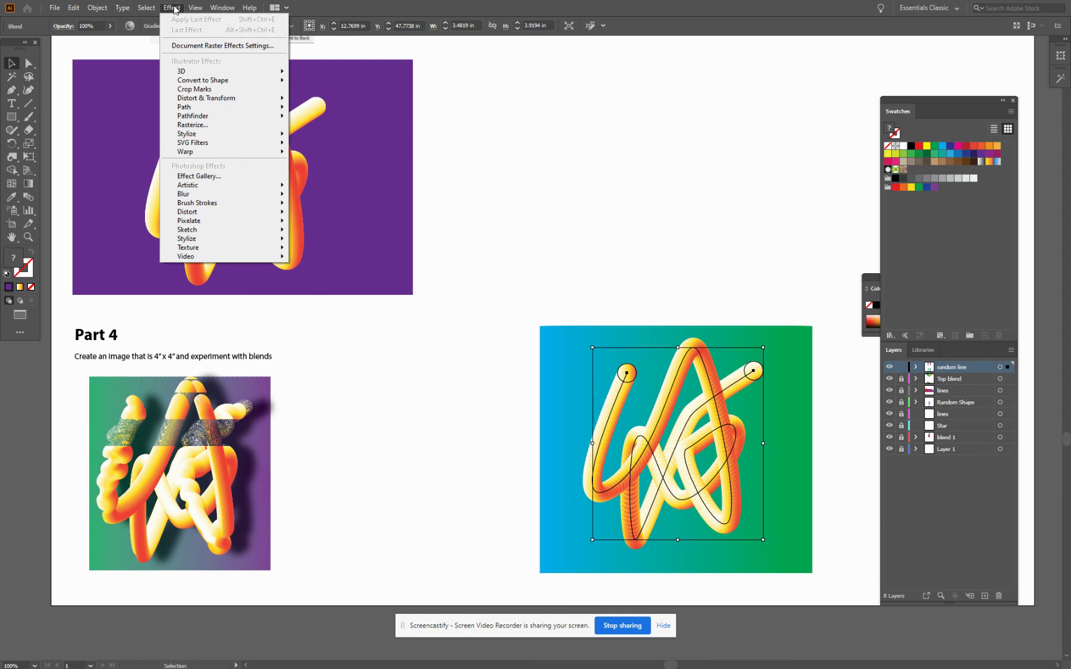
{"action": "left_click", "coordinate": [604, 316]}
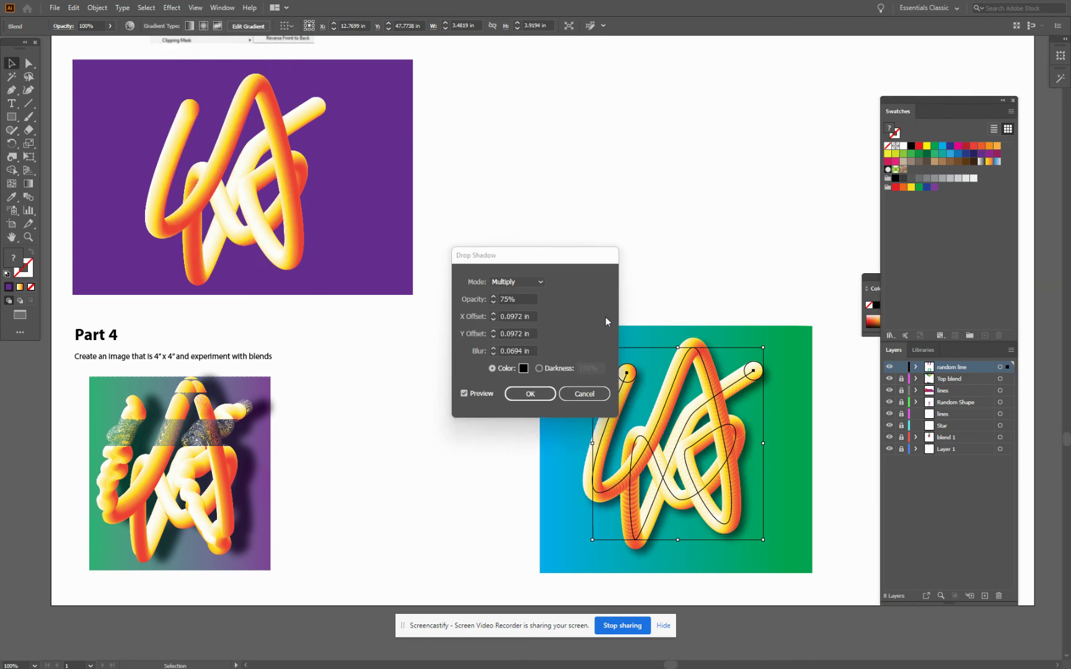
{"action": "left_click", "coordinate": [534, 392]}
{"action": "left_click", "coordinate": [530, 374]}
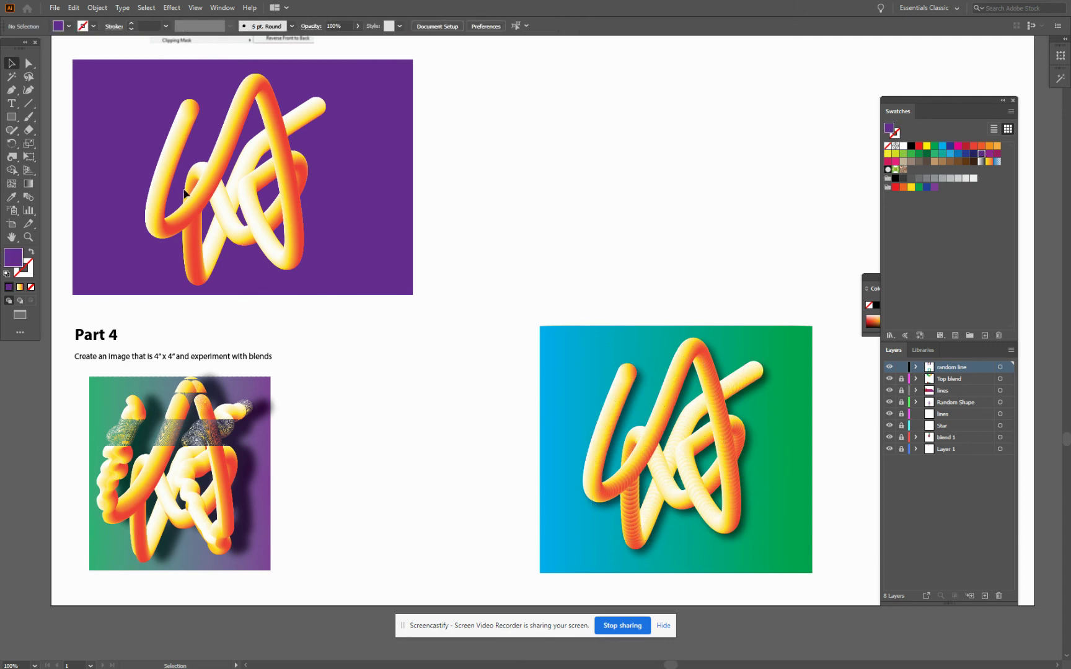
{"action": "left_click", "coordinate": [27, 237]}
Zoom in and use the Twirl tool to curl the tube's end cap into a hooked spiral.
{"action": "left_click", "coordinate": [687, 462]}
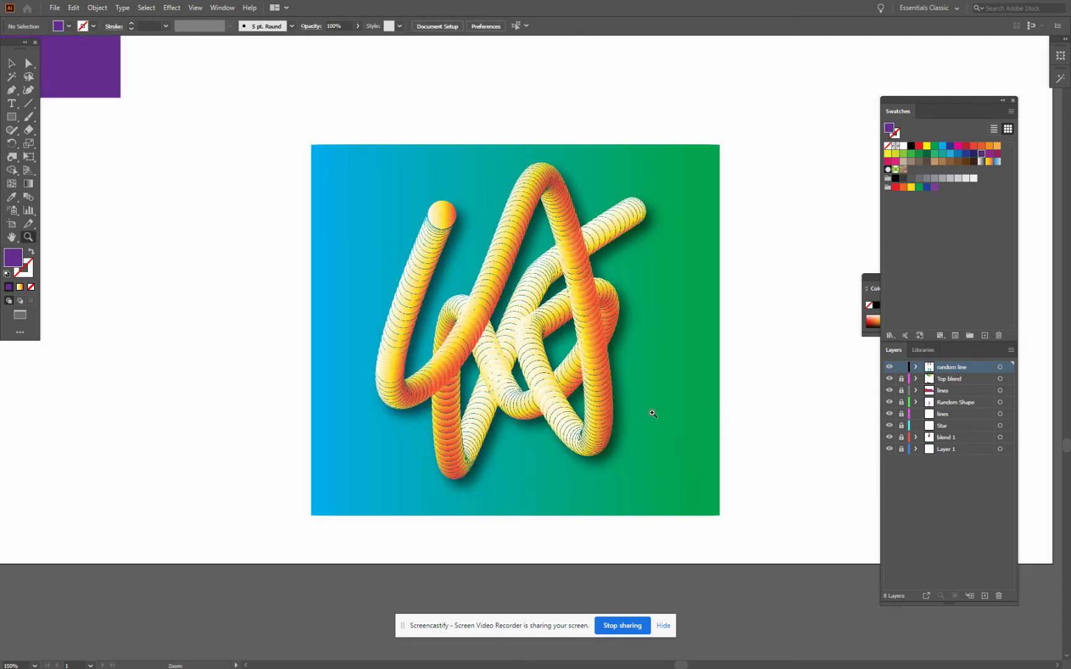
{"action": "scroll", "coordinate": [469, 287], "scroll_direction": "up", "scroll_amount": 3}
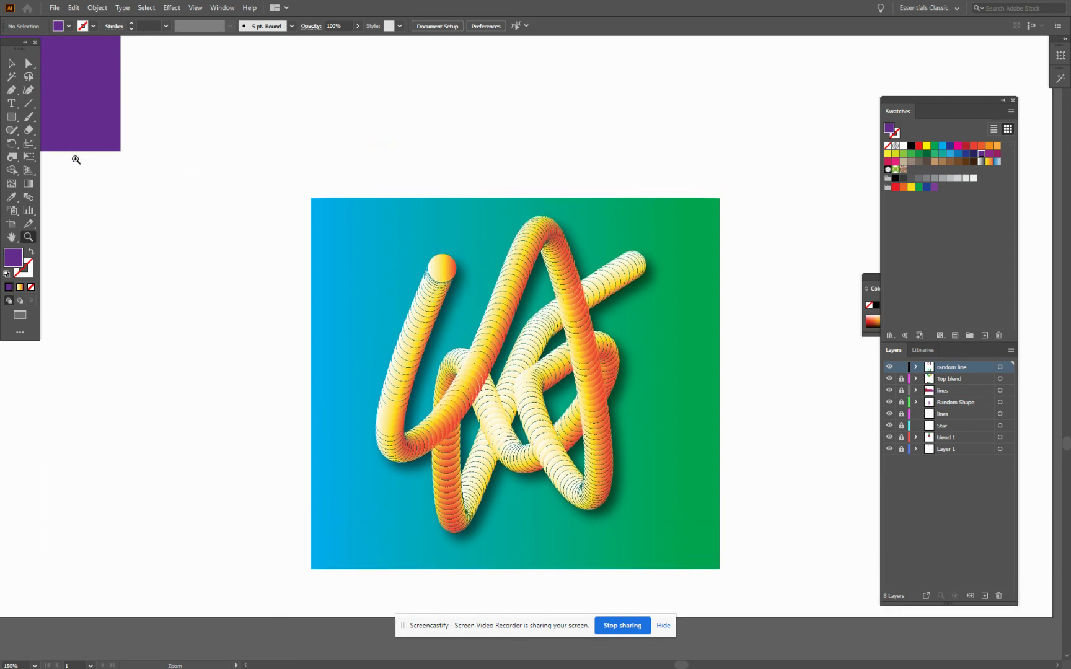
{"action": "left_click", "coordinate": [18, 155]}
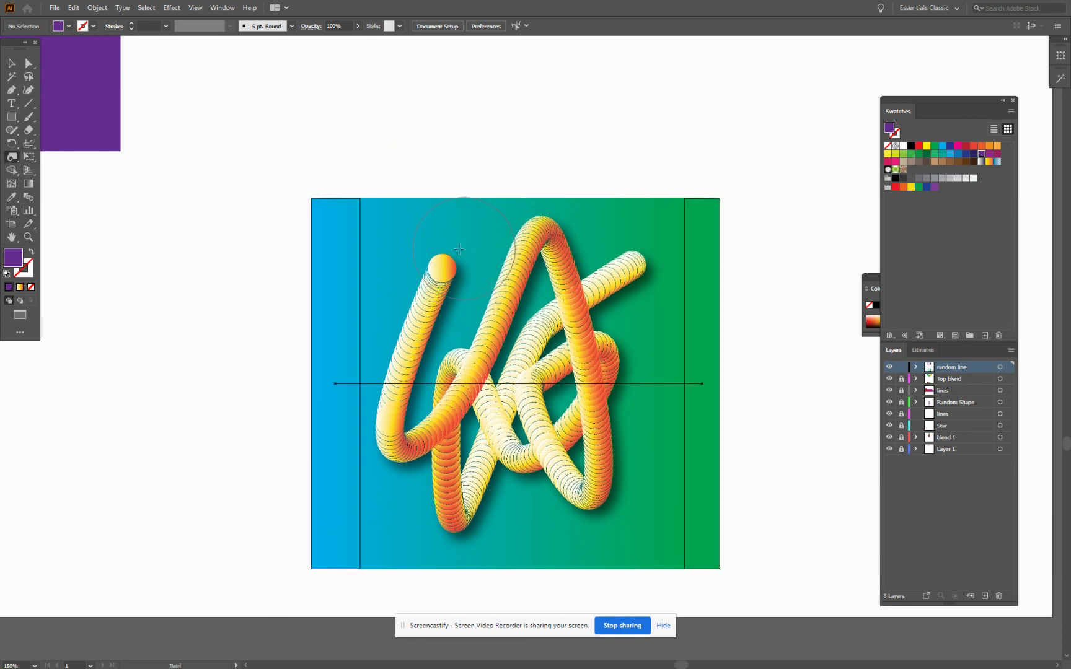
{"action": "left_click_drag", "start_coordinate": [441, 268], "coordinate": [440, 269]}
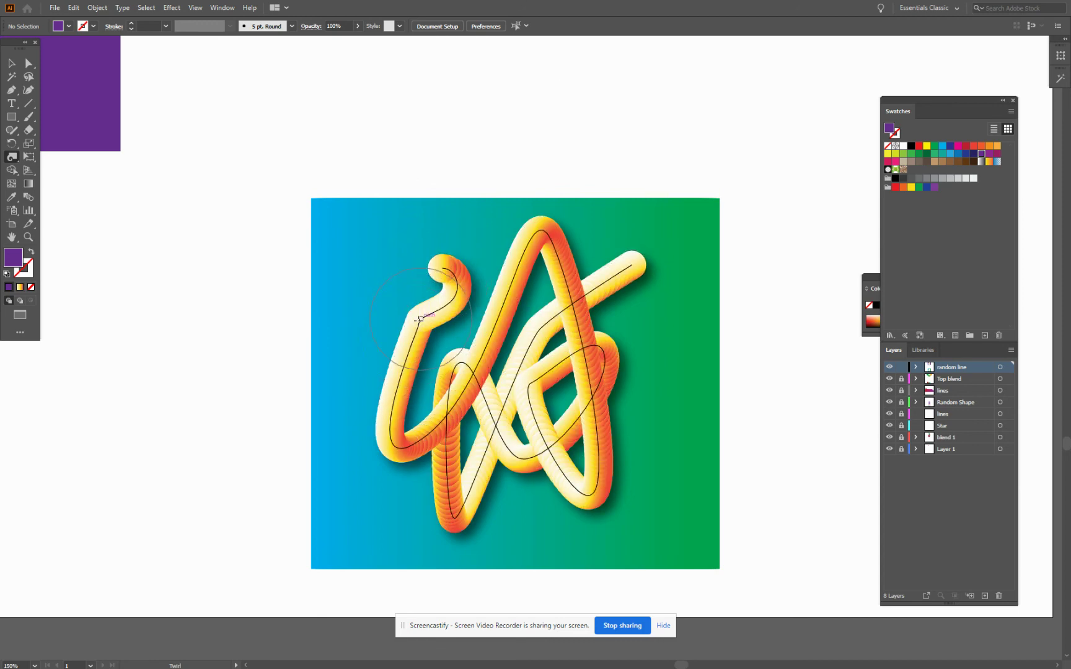
{"action": "left_click_drag", "start_coordinate": [421, 318], "coordinate": [424, 318]}
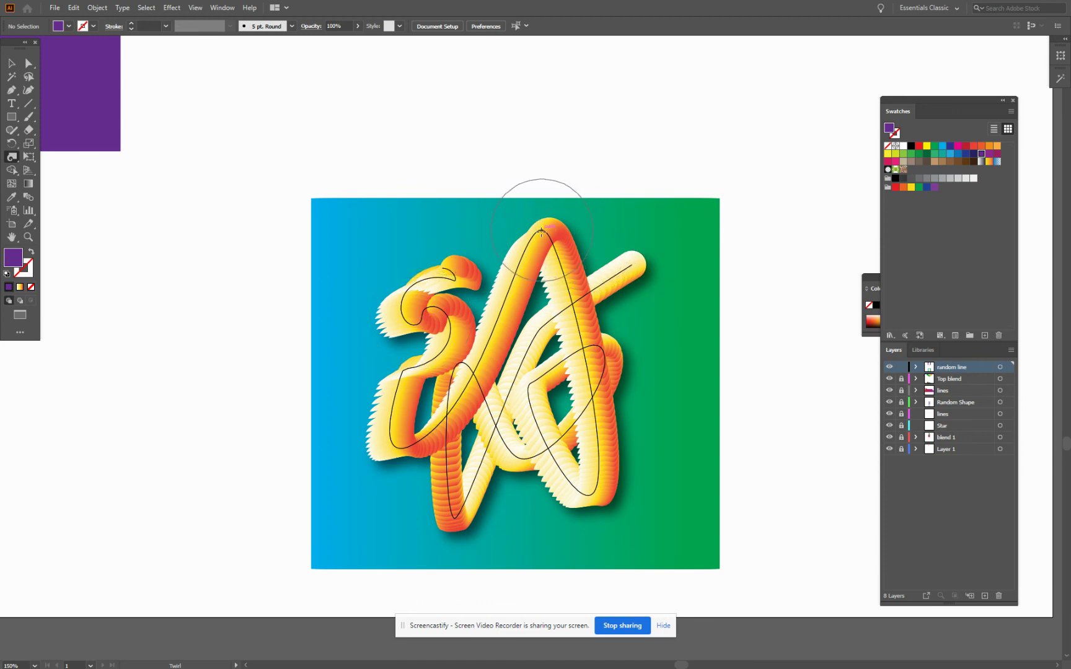
Twirl the A peak and diagonal stroke end into hooks and the lower strokes into spirals.
{"action": "left_click_drag", "start_coordinate": [543, 231], "coordinate": [541, 231]}
{"action": "left_click_drag", "start_coordinate": [628, 263], "coordinate": [627, 270]}
{"action": "mouse_move", "coordinate": [595, 428]}
{"action": "left_mouse_down"}
{"action": "mouse_move", "coordinate": [551, 462]}
{"action": "mouse_move", "coordinate": [585, 490]}
{"action": "left_mouse_up"}
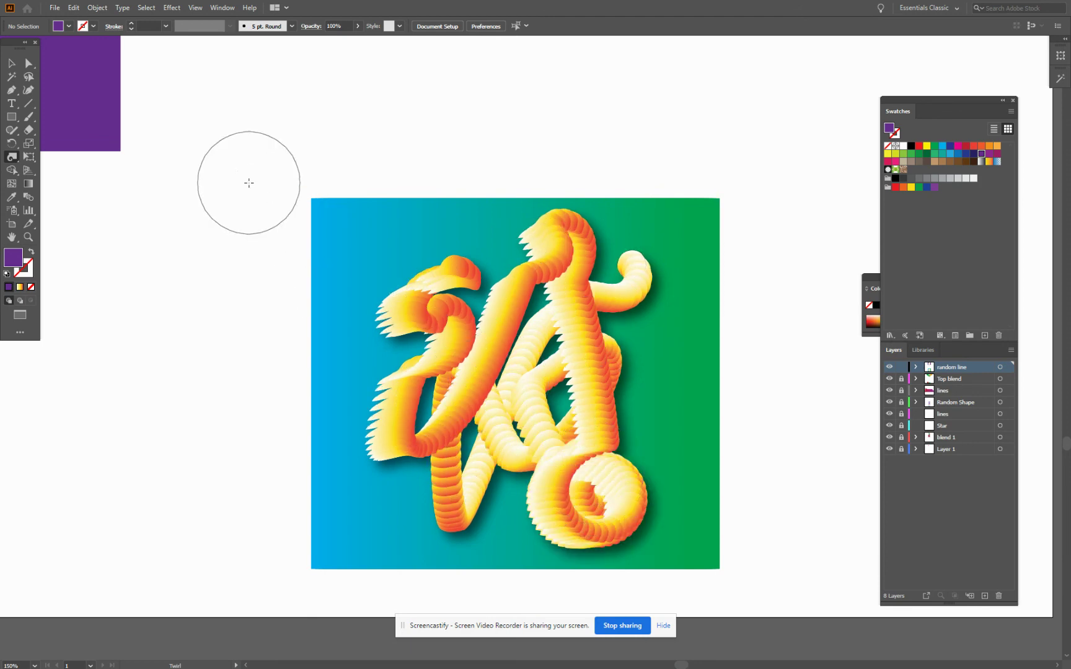
{"action": "left_click_drag", "start_coordinate": [436, 478], "coordinate": [450, 490]}
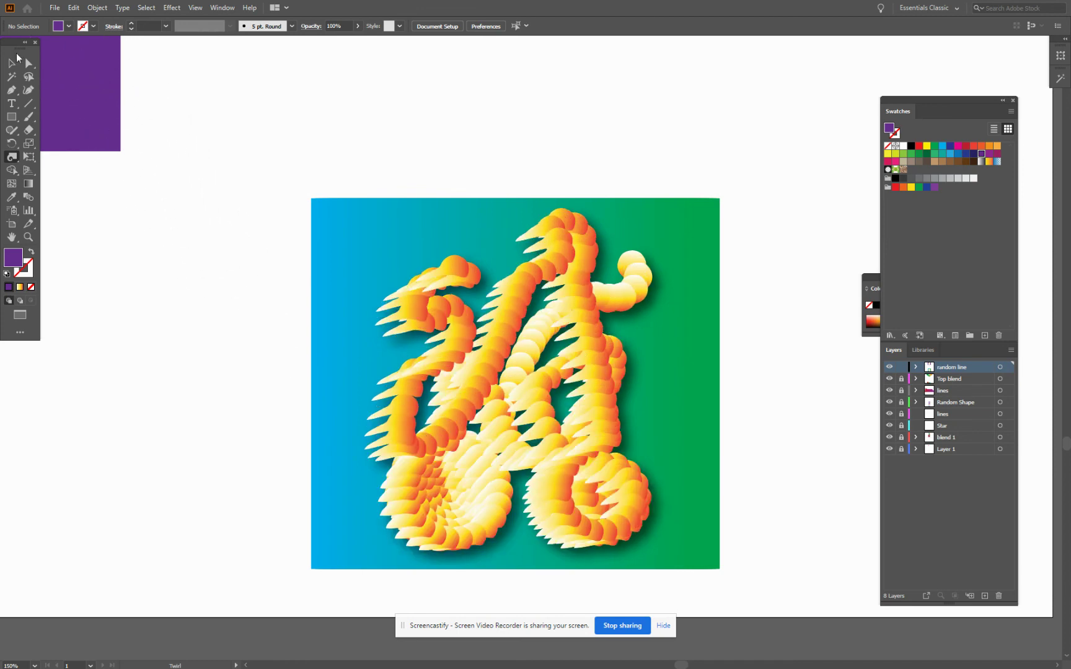
{"action": "left_click", "coordinate": [11, 63]}
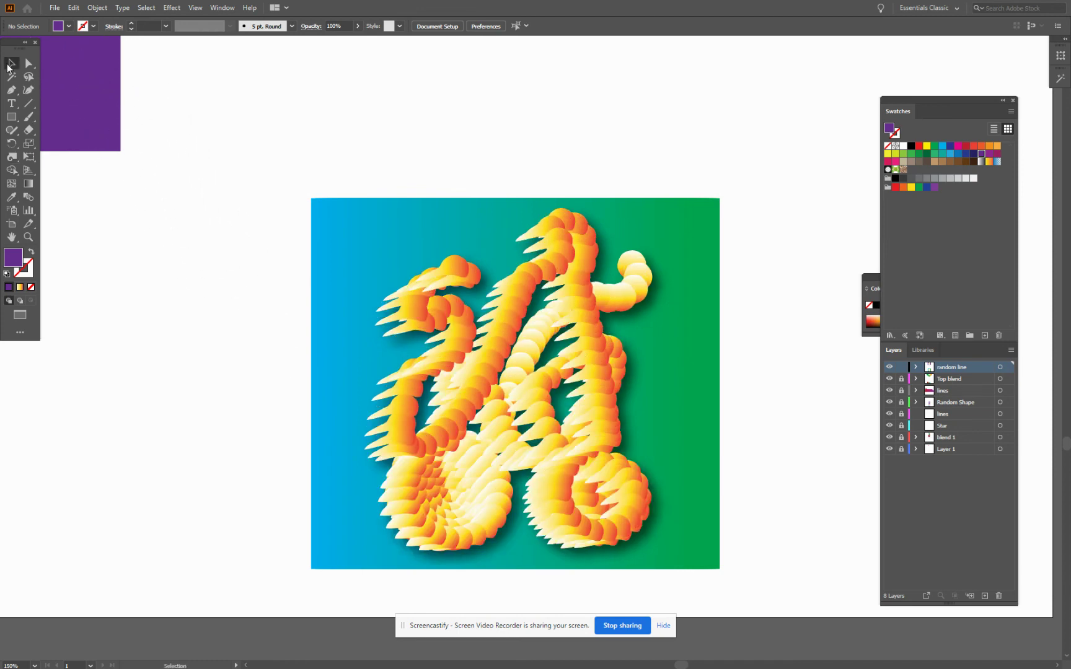
{"action": "left_click", "coordinate": [28, 237]}
Show the Windows Start menu, with pinned apps and recent files, over the artwork.
{"action": "key", "text": "super"}
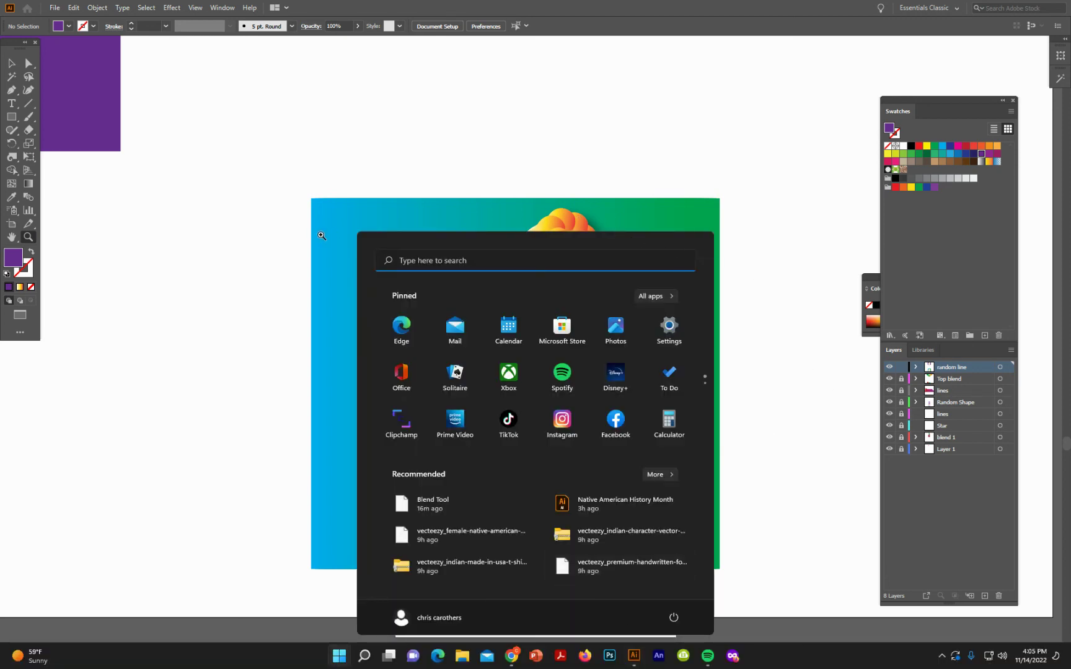